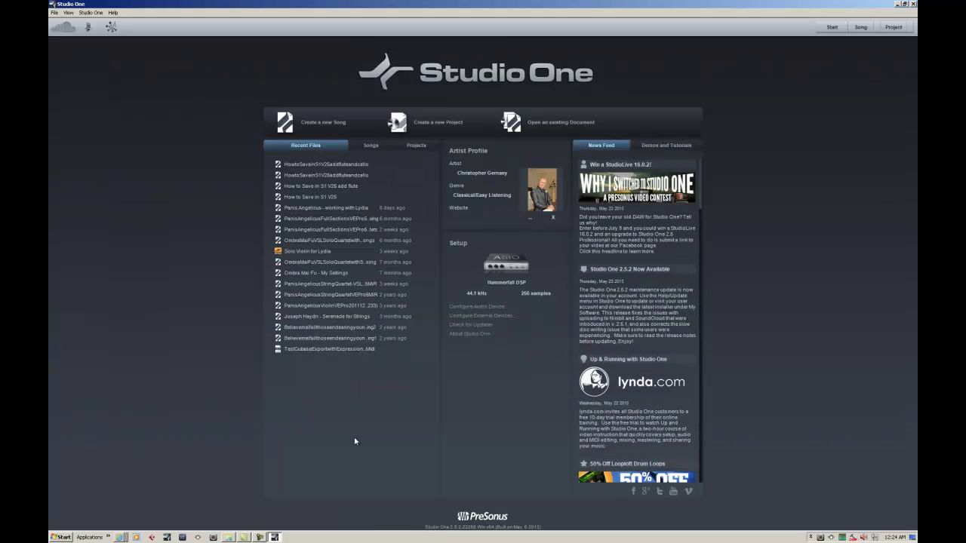
# Step: Check the user data location in the program options and leave the settings as they are
pyautogui.click(90, 12)
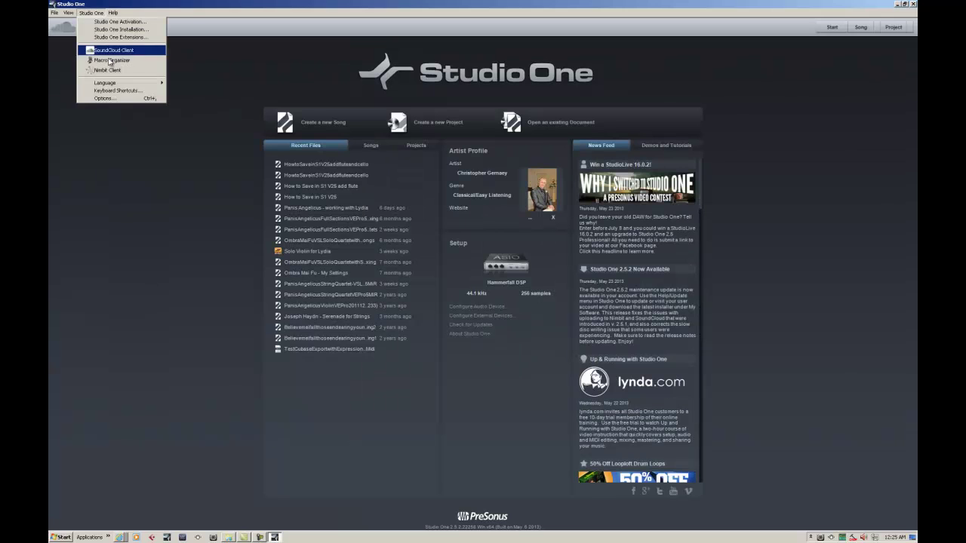
pyautogui.click(110, 99)
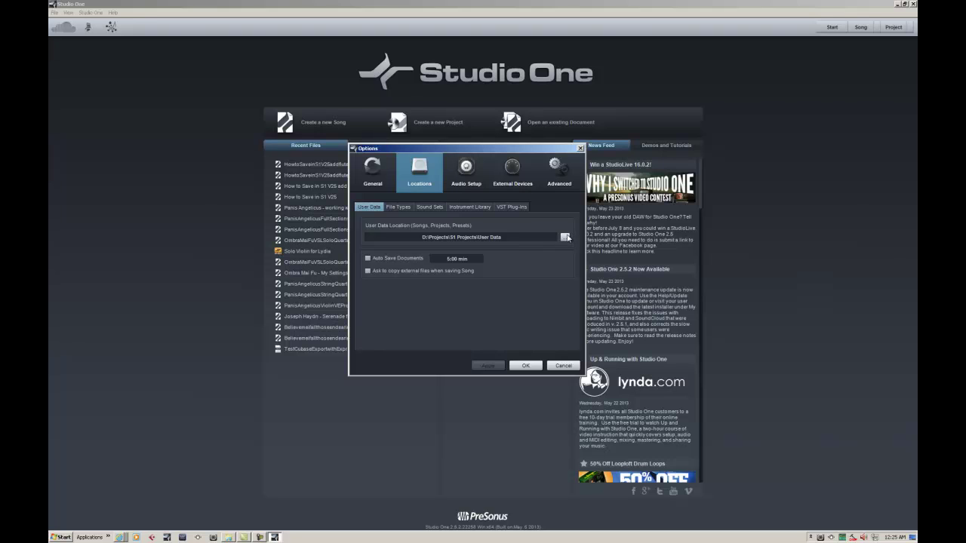
pyautogui.click(562, 366)
# Step: Create a new empty song titled "How to save in S1 V25"
pyautogui.click(336, 123)
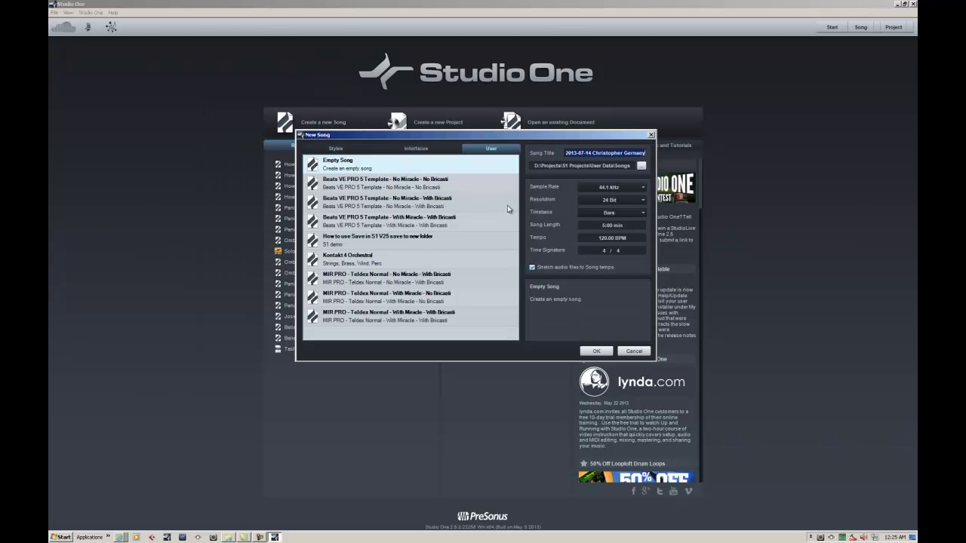
pyautogui.moveTo(579, 139); pyautogui.dragTo(583, 139)
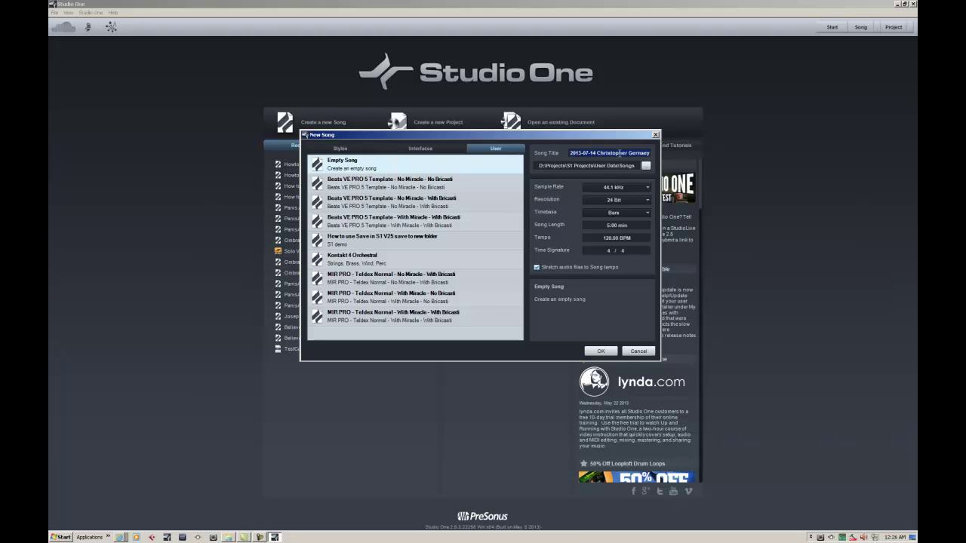
pyautogui.write('How to save in S1 V25')
pyautogui.click(600, 349)
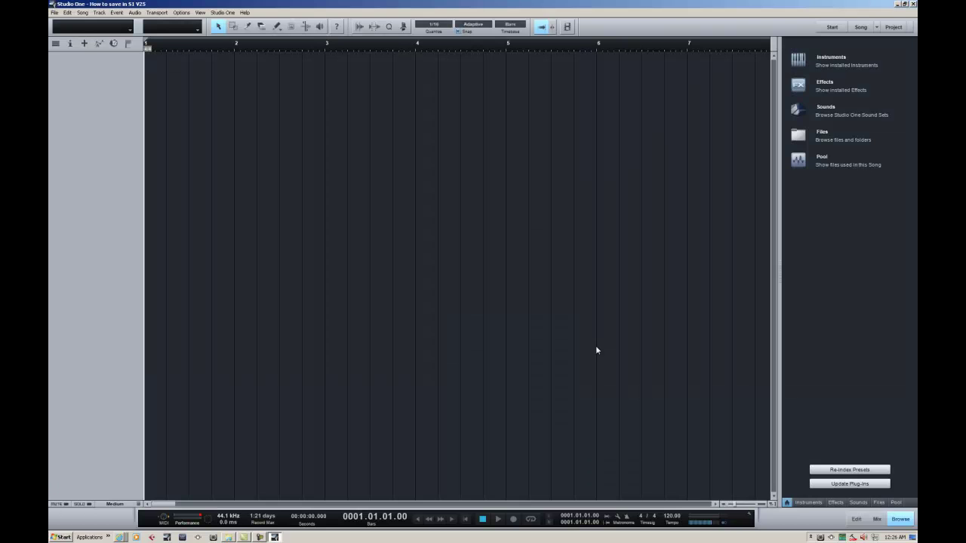
# Step: Switch to Windows Explorer and inspect the contents of the new song's folder under User Data\Songs
pyautogui.click(229, 537)
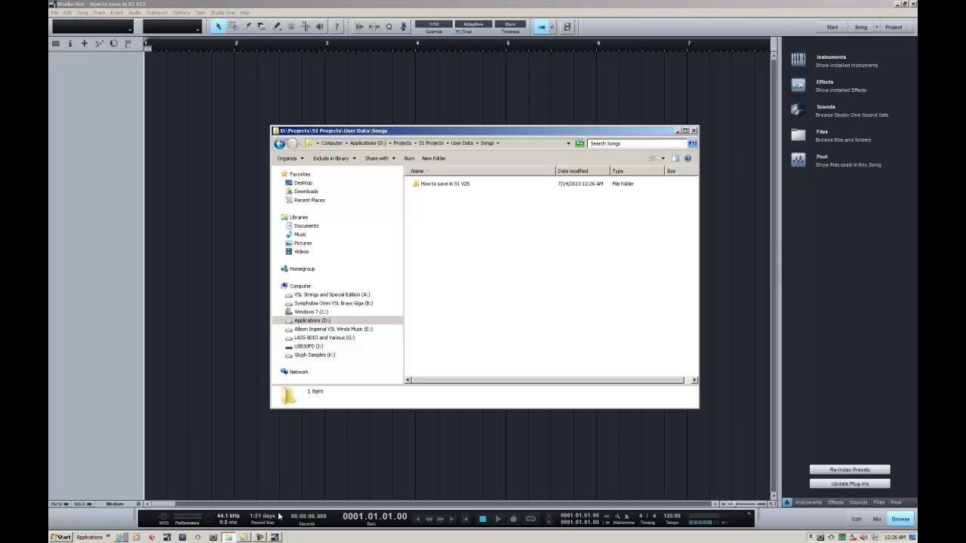
pyautogui.click(460, 143)
pyautogui.doubleClick(432, 218)
pyautogui.doubleClick(446, 186)
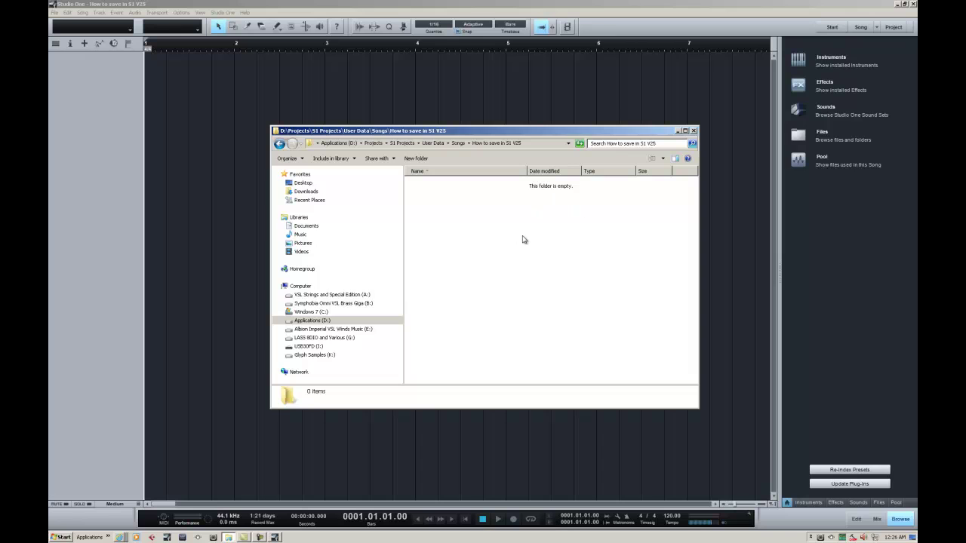
pyautogui.click(678, 132)
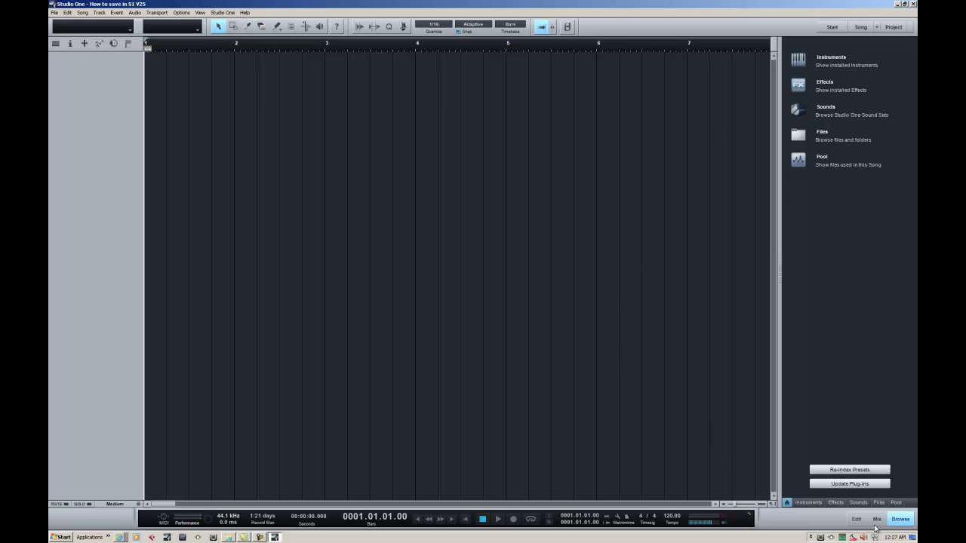
# Step: Save the empty song under its current name
pyautogui.click(823, 502)
pyautogui.click(788, 503)
pyautogui.click(55, 12)
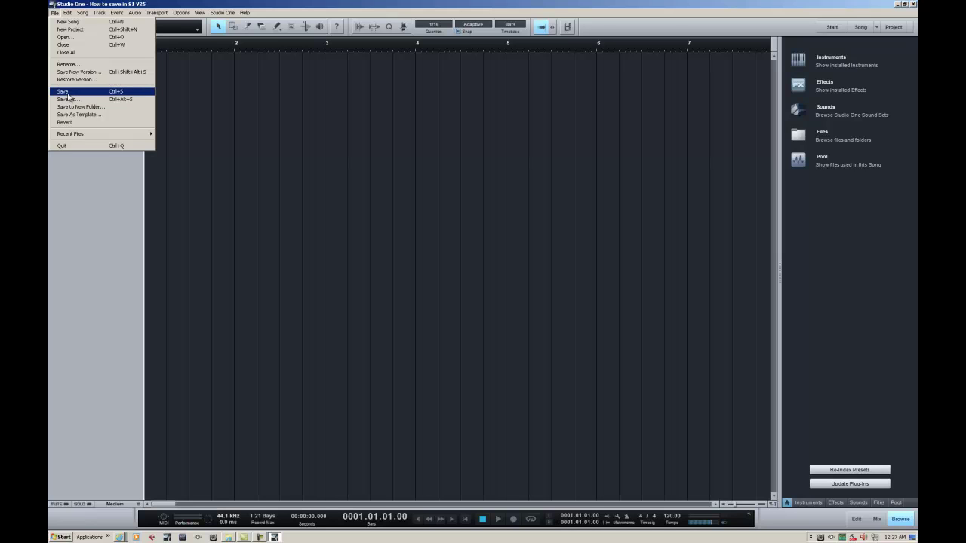
pyautogui.click(68, 93)
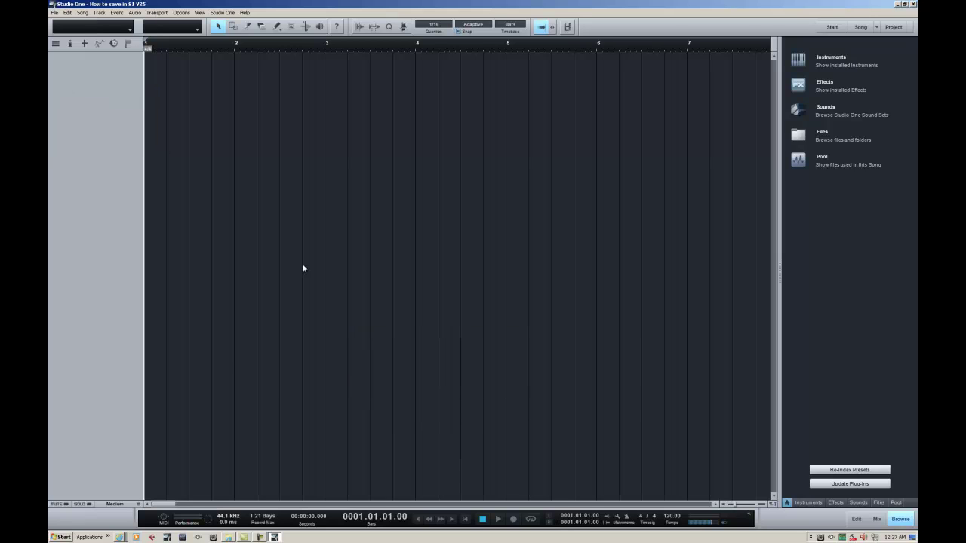
# Step: Switch to Windows Explorer and check which files the save wrote to the "How to save in S1 V25" folder
pyautogui.click(226, 537)
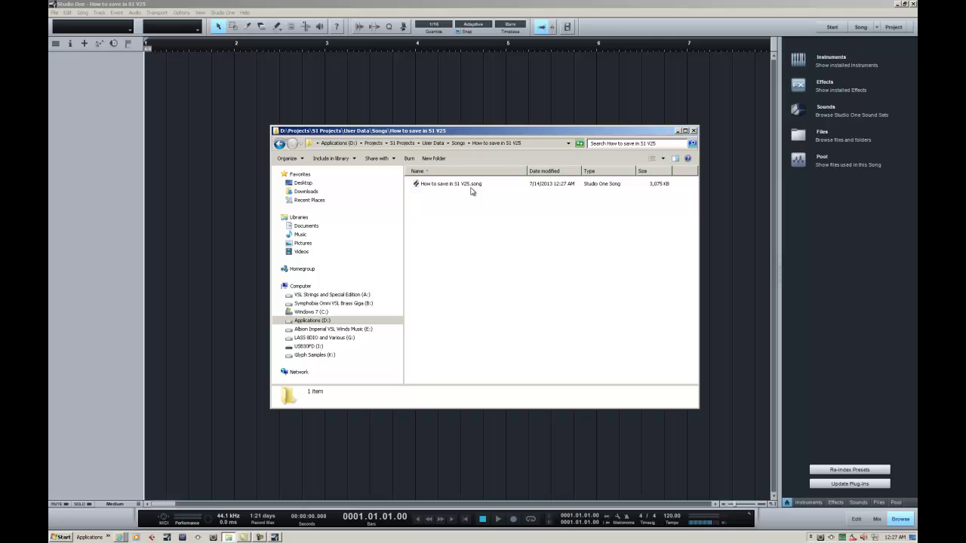
pyautogui.click(458, 142)
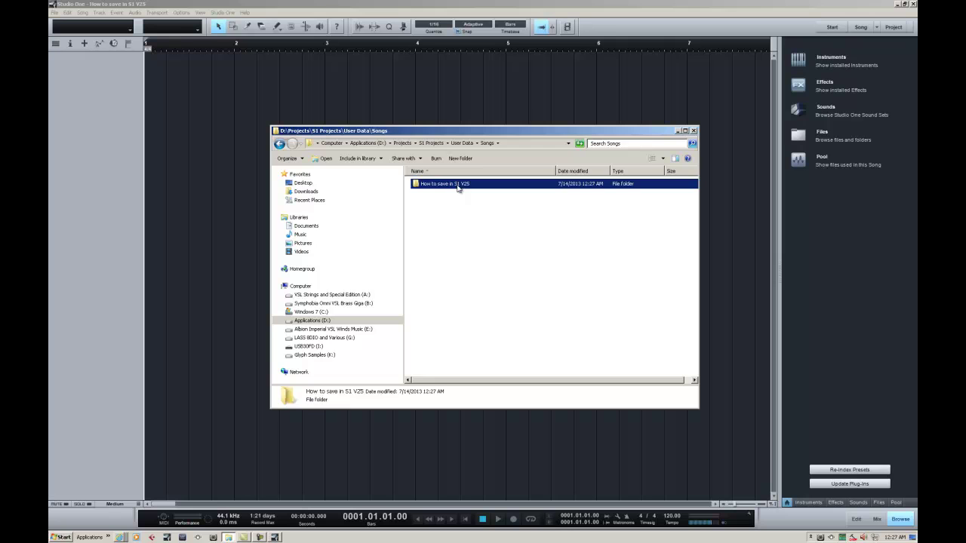
pyautogui.doubleClick(456, 186)
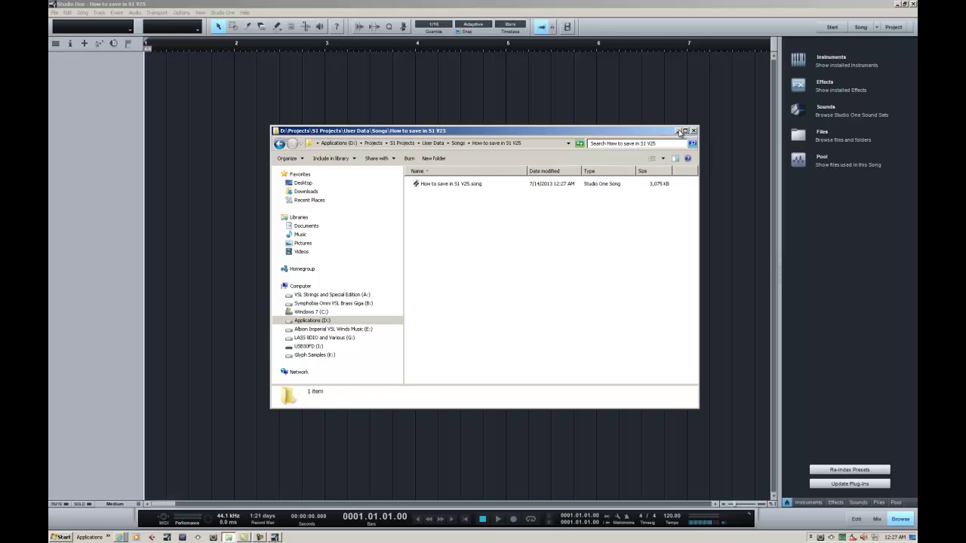
pyautogui.click(677, 131)
# Step: Add the Dub Bass1 and Dub Clavinet1 095bpm E-Min loops on separate tracks at bar 1 and play them back briefly
pyautogui.click(857, 503)
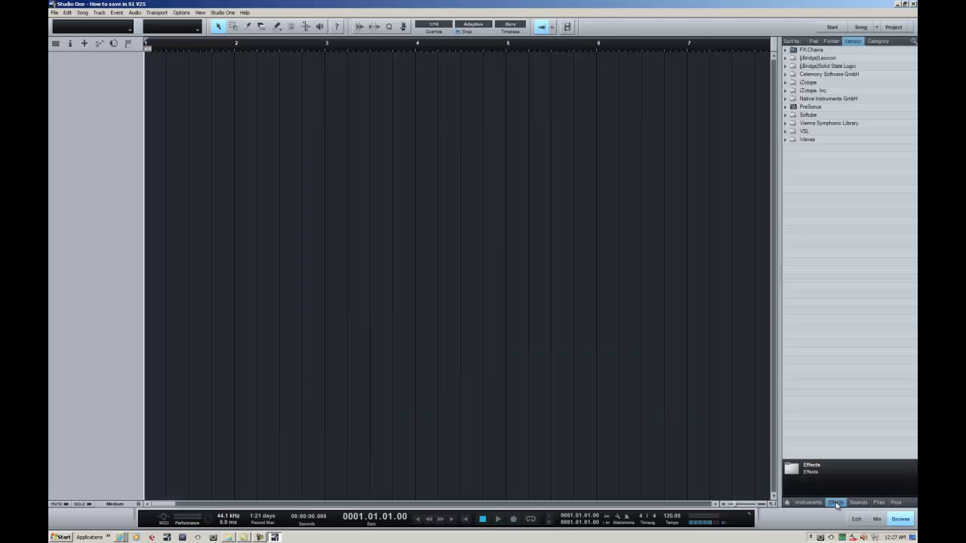
pyautogui.scroll(-9, 846, 340)
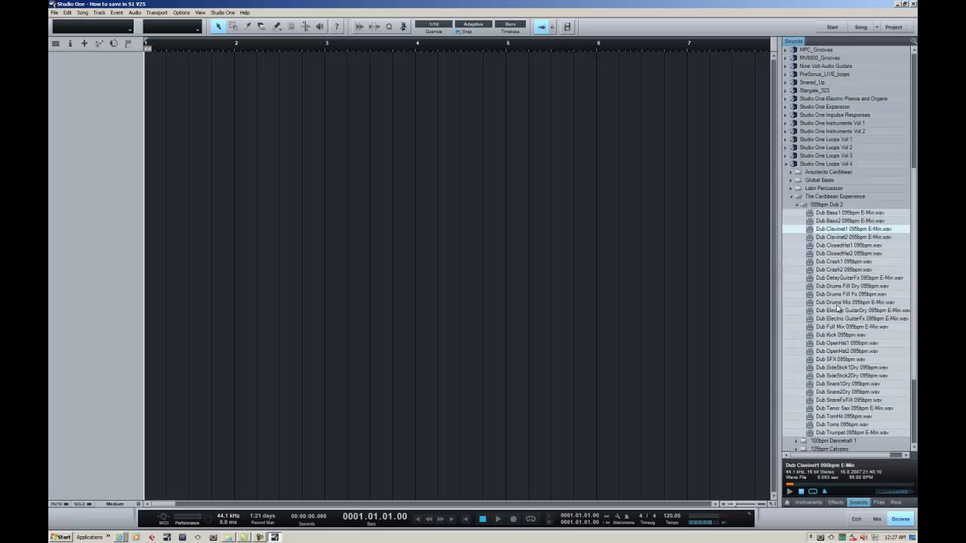
pyautogui.click(834, 214)
pyautogui.moveTo(834, 217); pyautogui.dragTo(148, 132)
pyautogui.moveTo(852, 229); pyautogui.dragTo(150, 95)
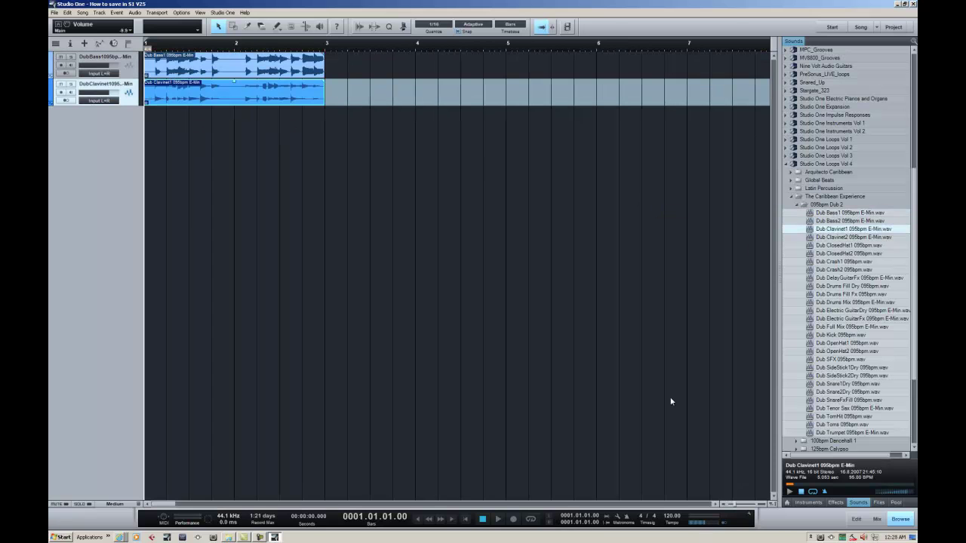
pyautogui.press('space')
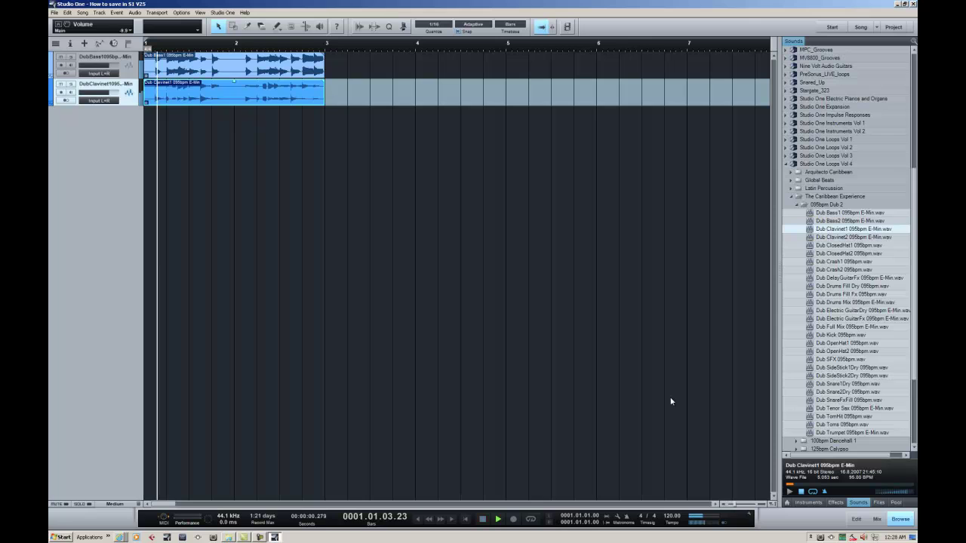
pyautogui.click(483, 521)
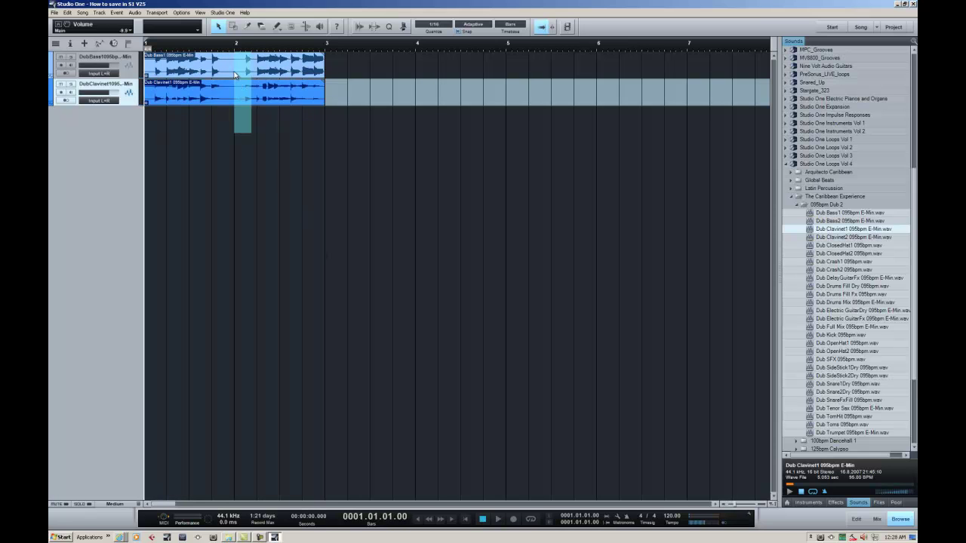
# Step: Set the loop range to the two selected audio clips and save the song
pyautogui.click(236, 74)
pyautogui.click(158, 13)
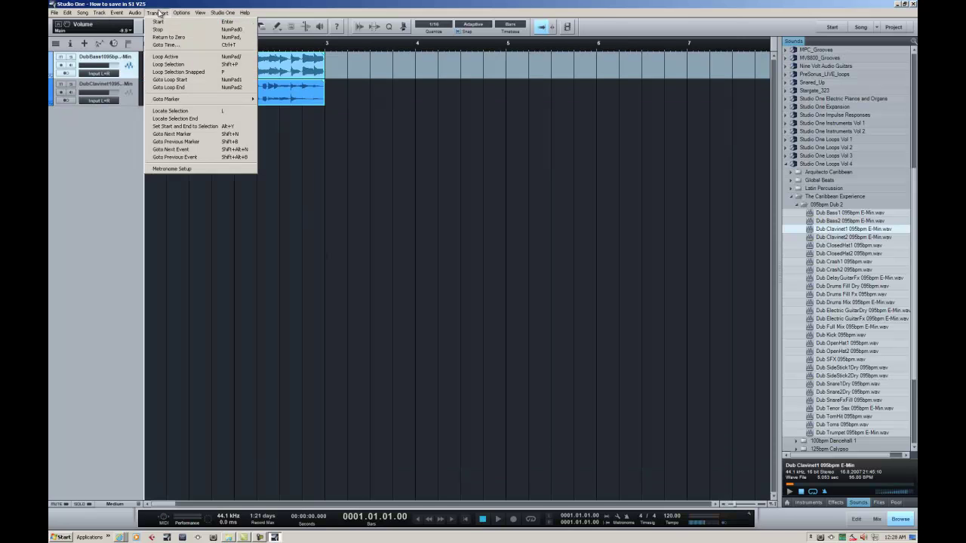
pyautogui.click(168, 64)
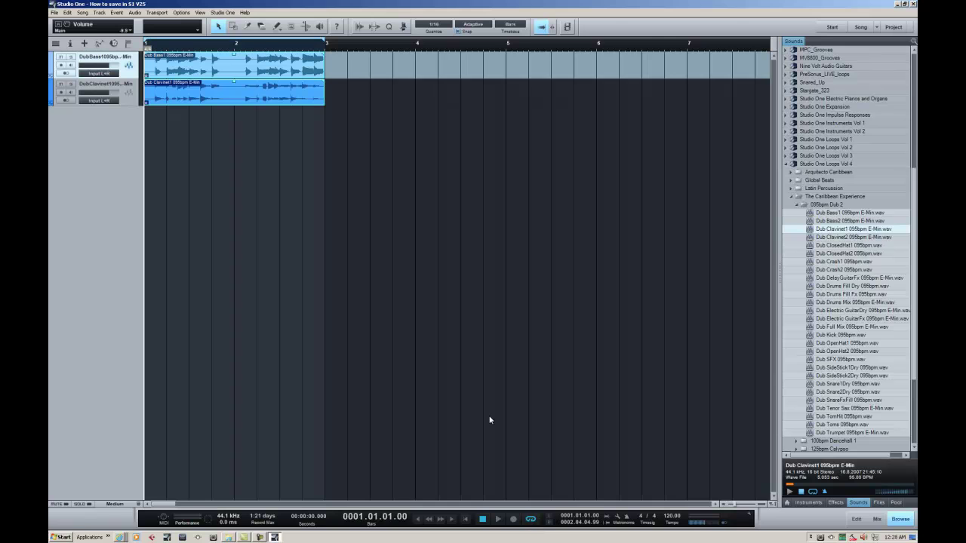
pyautogui.click(55, 13)
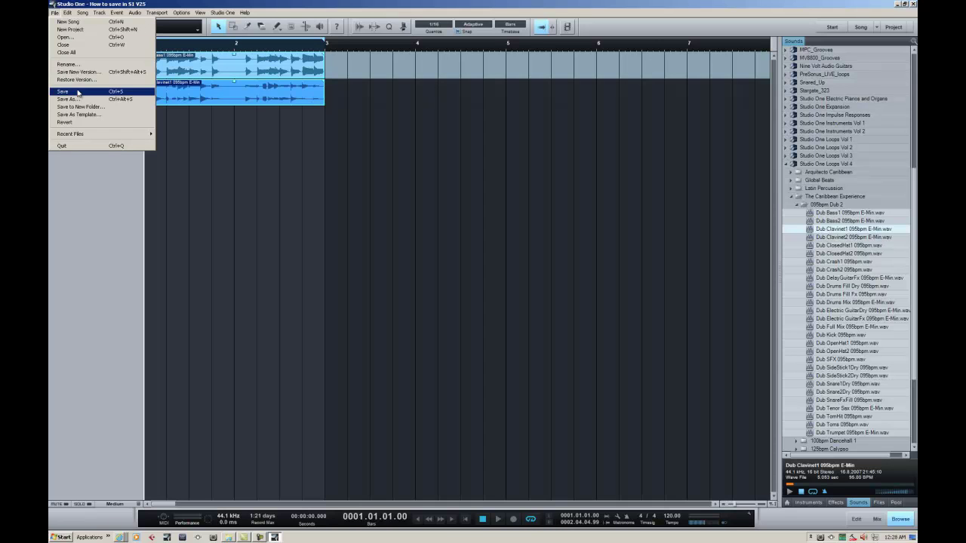
pyautogui.click(78, 92)
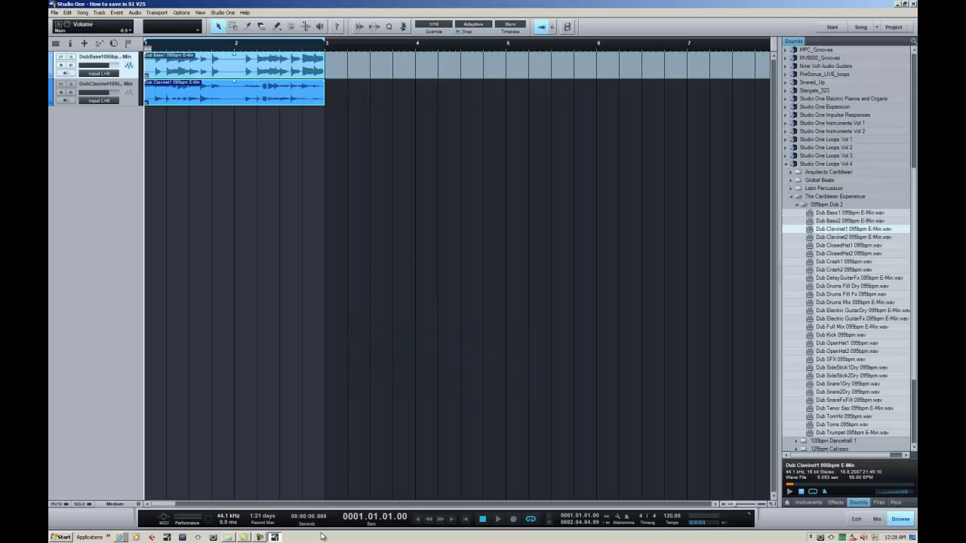
# Step: Switch to Windows Explorer and examine the song folder's Cache folder and its Audio subfolder
pyautogui.click(228, 537)
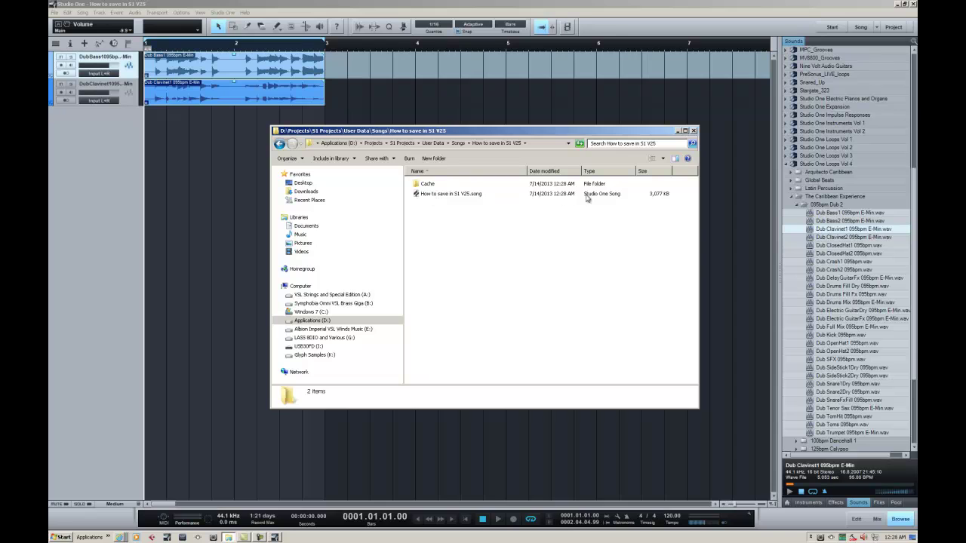
pyautogui.doubleClick(433, 185)
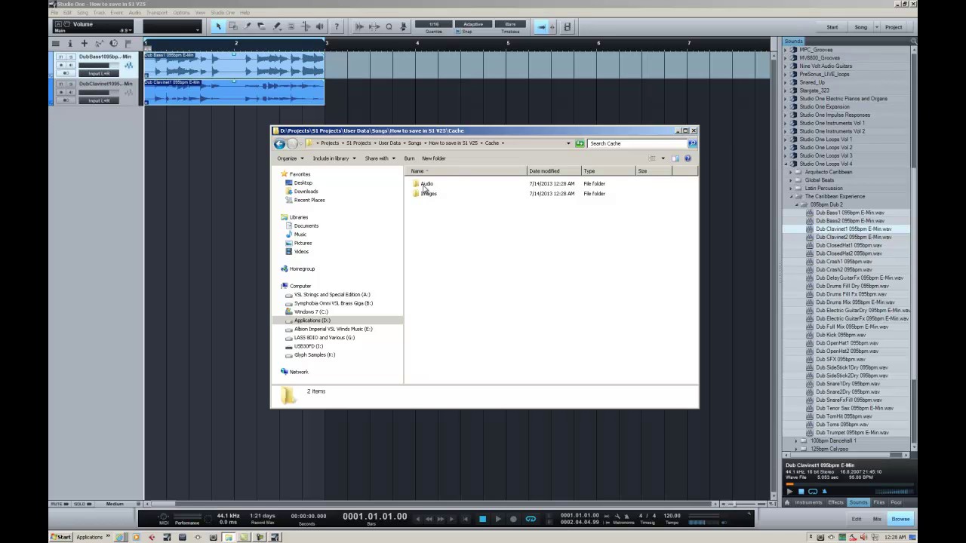
pyautogui.moveTo(424, 188)
pyautogui.doubleClick(426, 186)
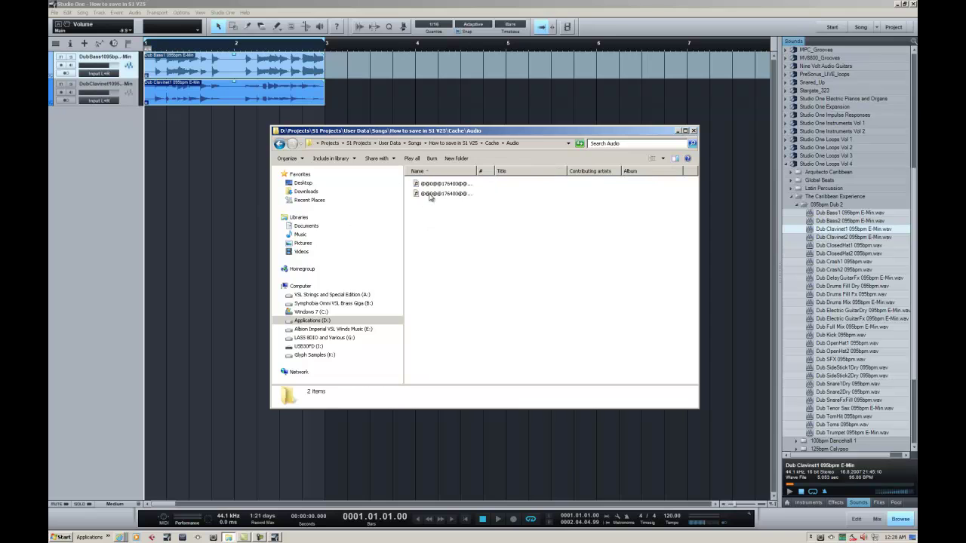
pyautogui.click(282, 145)
pyautogui.click(281, 146)
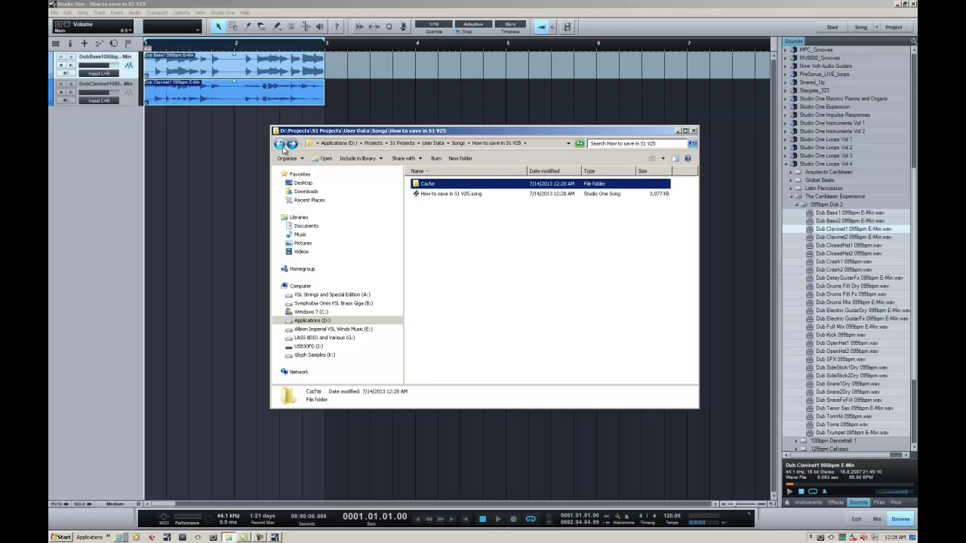
pyautogui.click(679, 131)
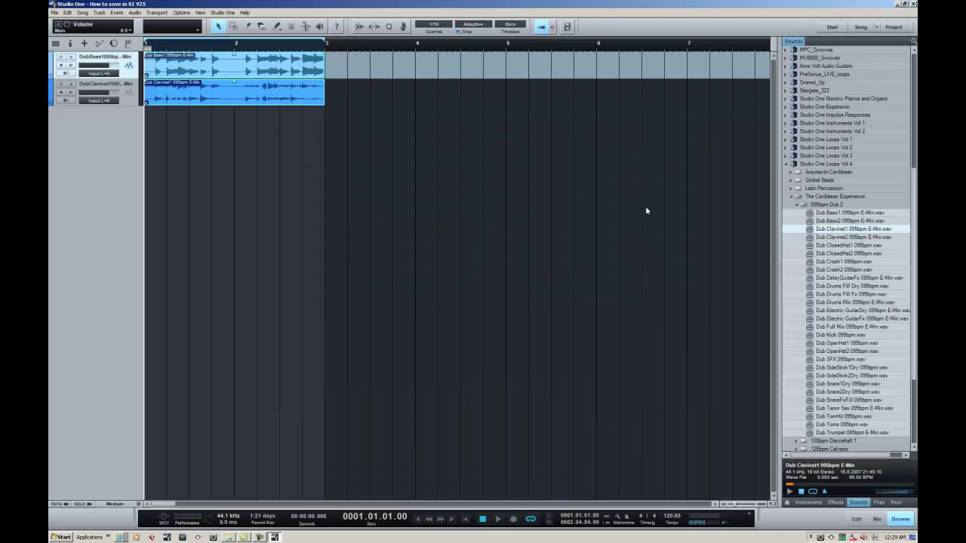
# Step: Show the mixer, lower the bass track to about -7.5 dB and the clavinet to -5.4 dB, and raise the main fader slightly
pyautogui.click(877, 519)
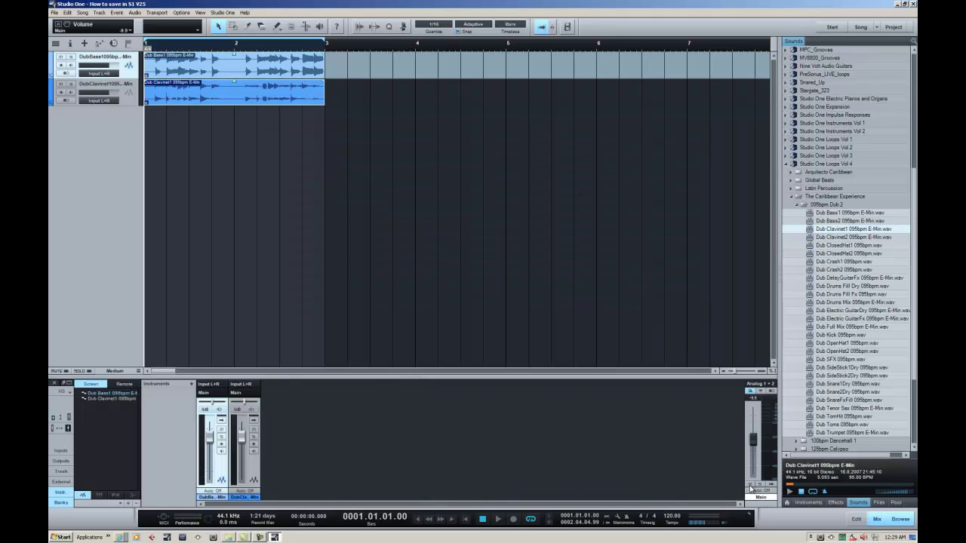
pyautogui.moveTo(209, 437); pyautogui.dragTo(242, 447)
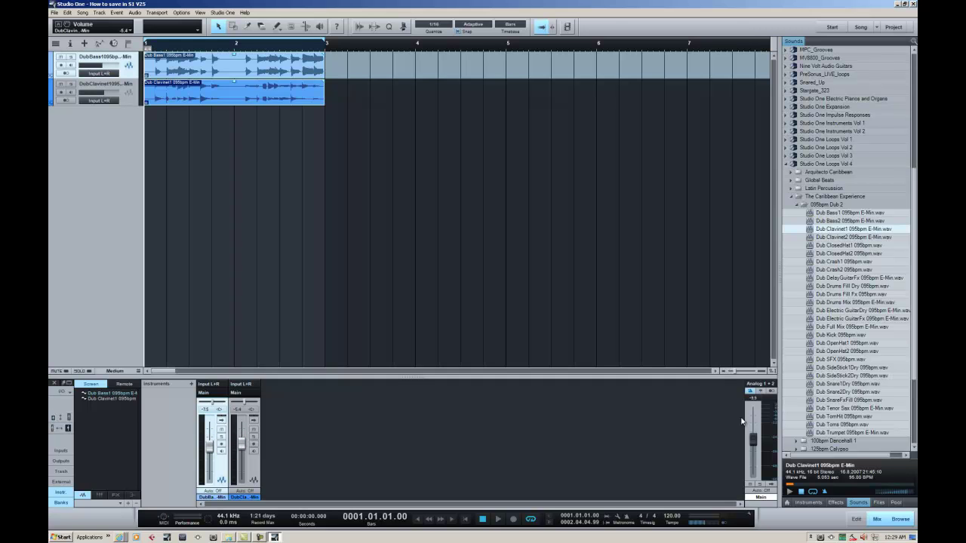
pyautogui.moveTo(753, 438); pyautogui.dragTo(752, 434)
# Step: Examine the song folder and the User Data folder in the Save As dialog without saving
pyautogui.click(56, 13)
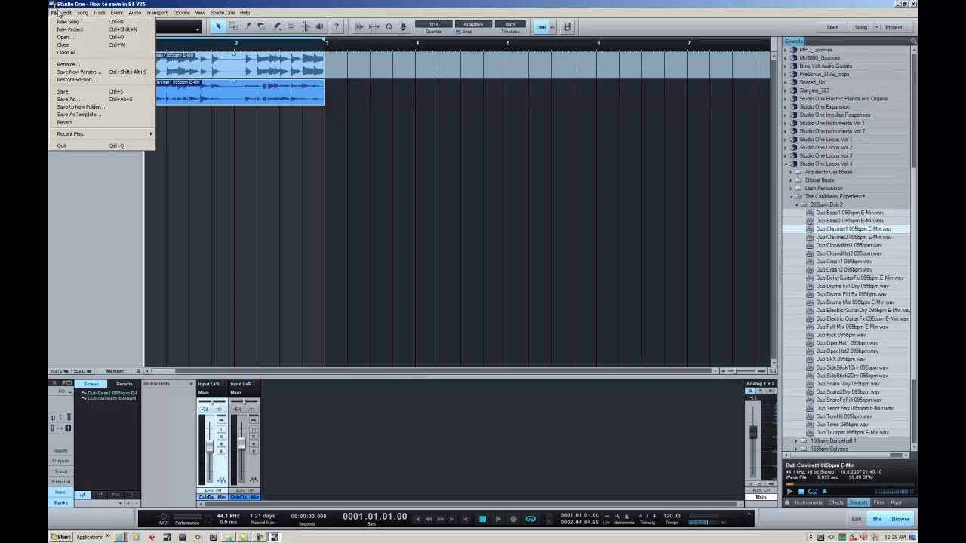
pyautogui.click(69, 101)
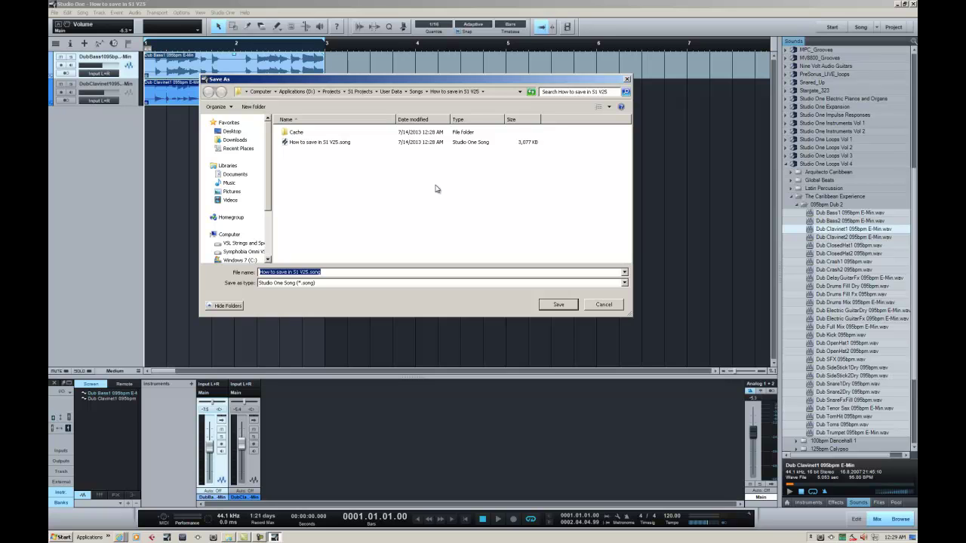
pyautogui.moveTo(272, 223); pyautogui.dragTo(280, 224)
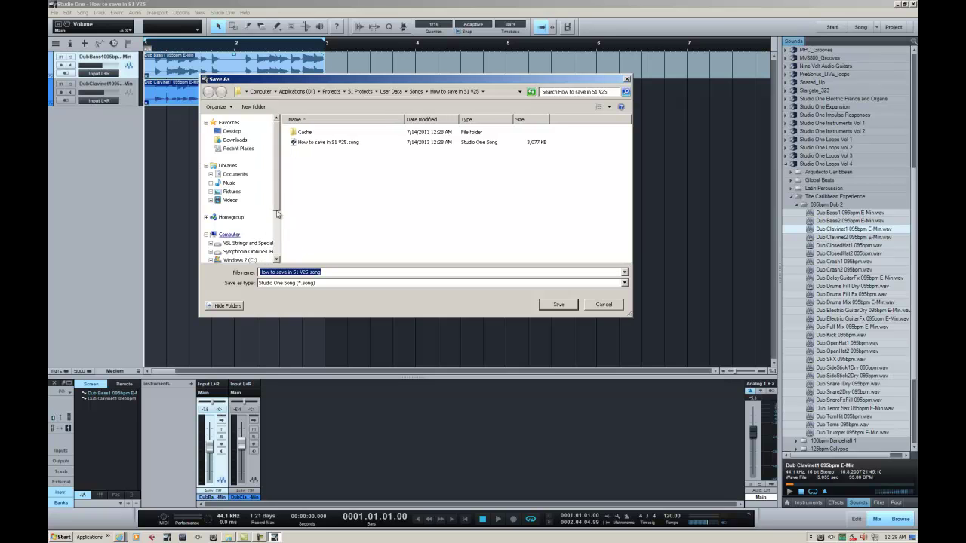
pyautogui.moveTo(277, 190); pyautogui.dragTo(277, 221)
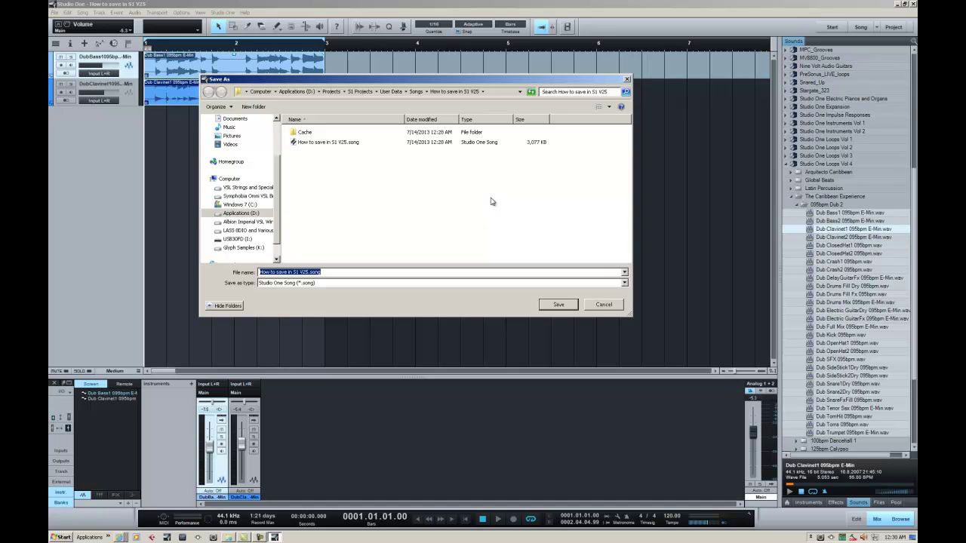
pyautogui.click(393, 92)
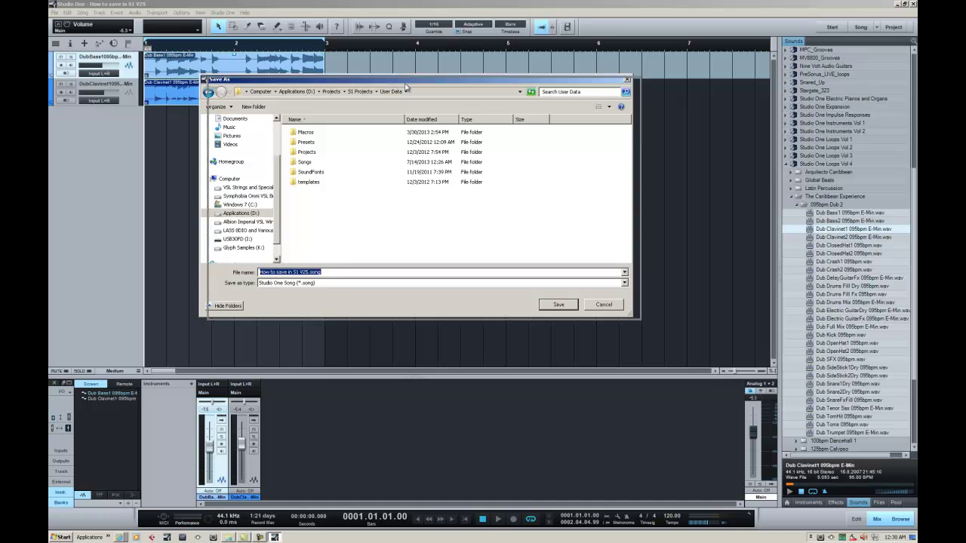
pyautogui.moveTo(397, 85); pyautogui.dragTo(413, 90)
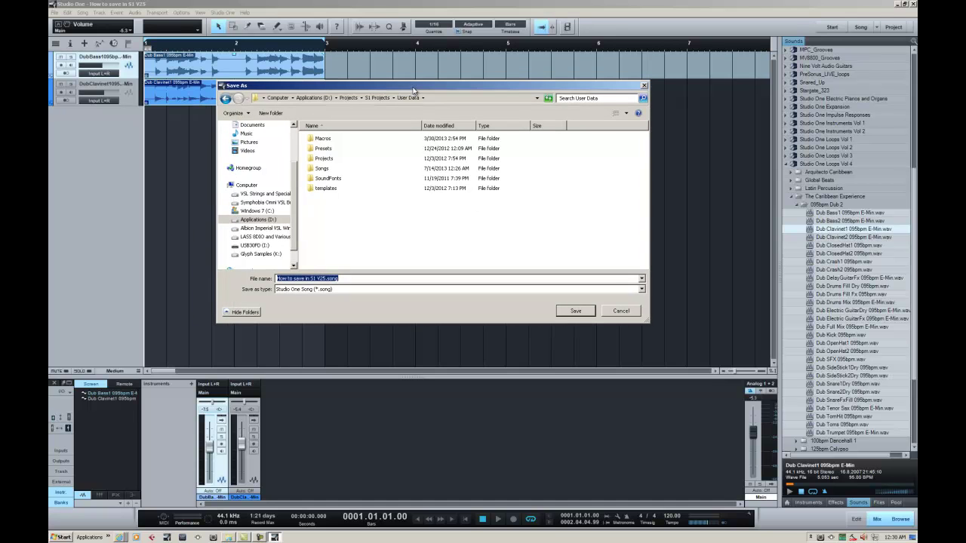
pyautogui.click(621, 311)
# Step: Save a copy of the song in its current folder as "How to save in S1 V25 Change Mixer Settings"
pyautogui.click(53, 13)
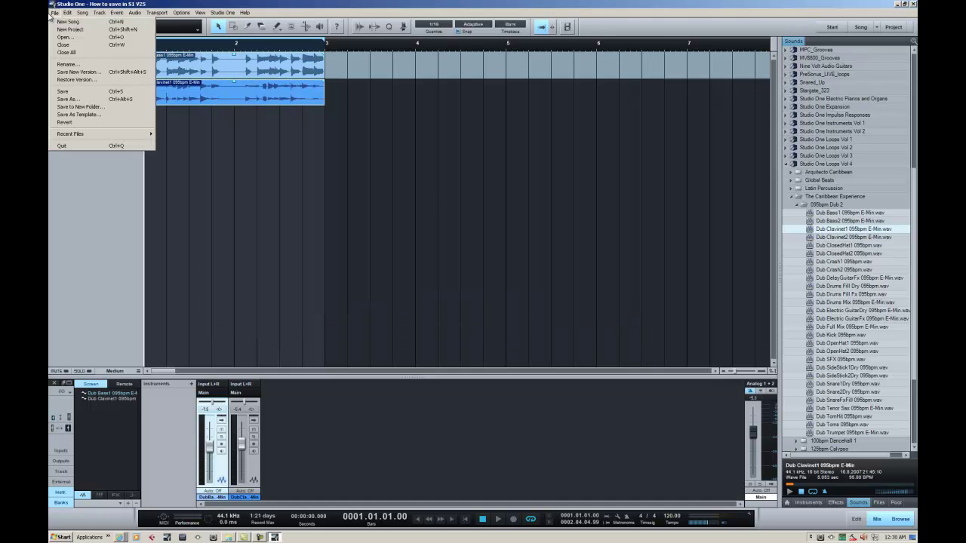
pyautogui.click(68, 101)
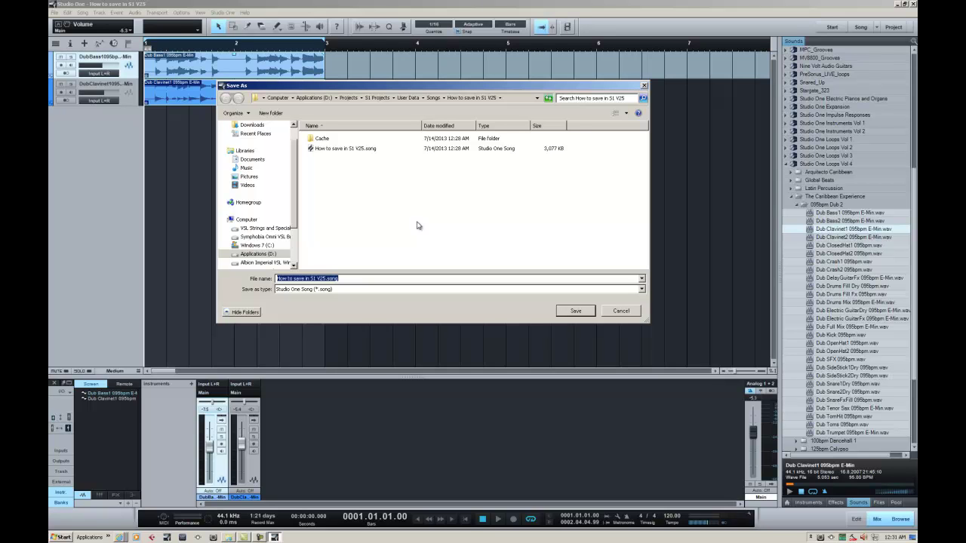
pyautogui.click(325, 279)
pyautogui.write('Change Mixer')
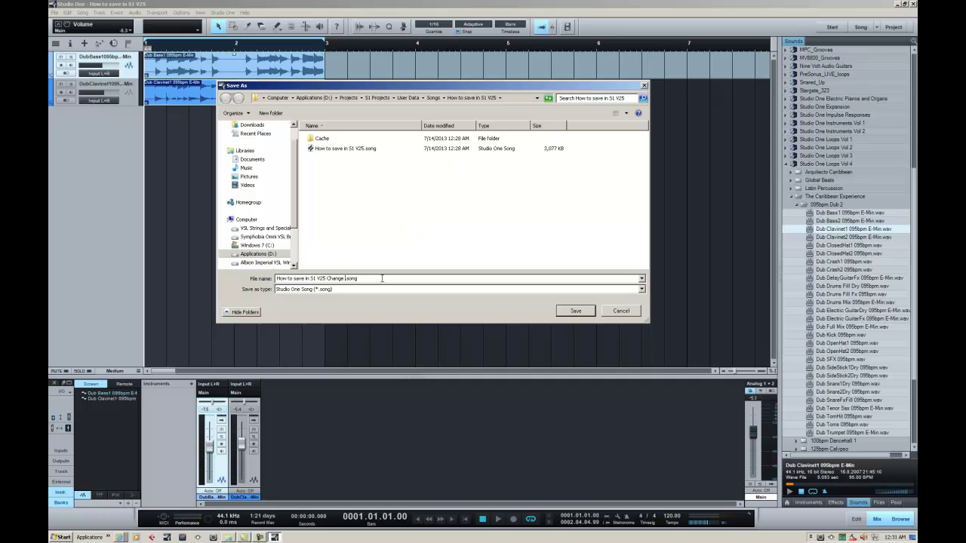
pyautogui.write(' Settings')
pyautogui.press('Return')
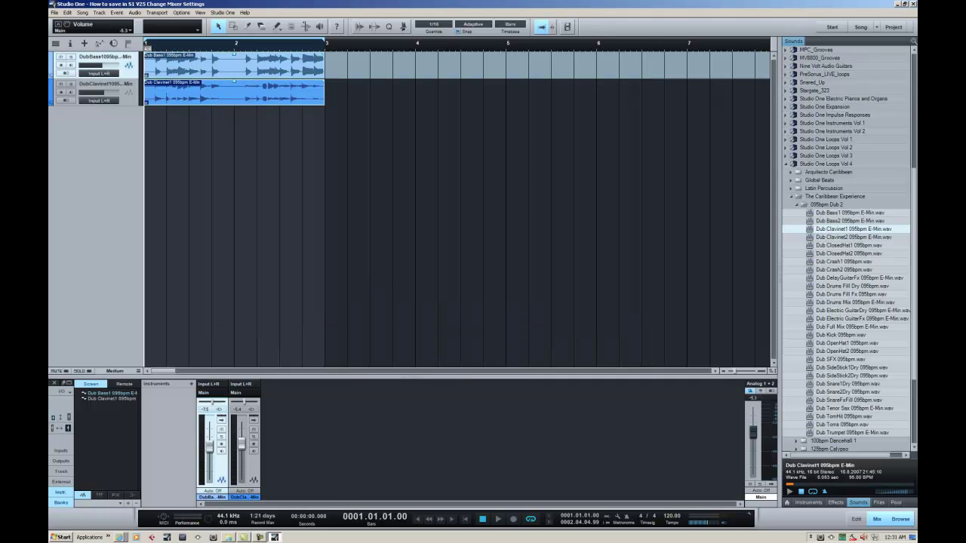
# Step: Switch to Windows Explorer and check the song folder for the newly saved song file
pyautogui.click(228, 538)
pyautogui.click(516, 283)
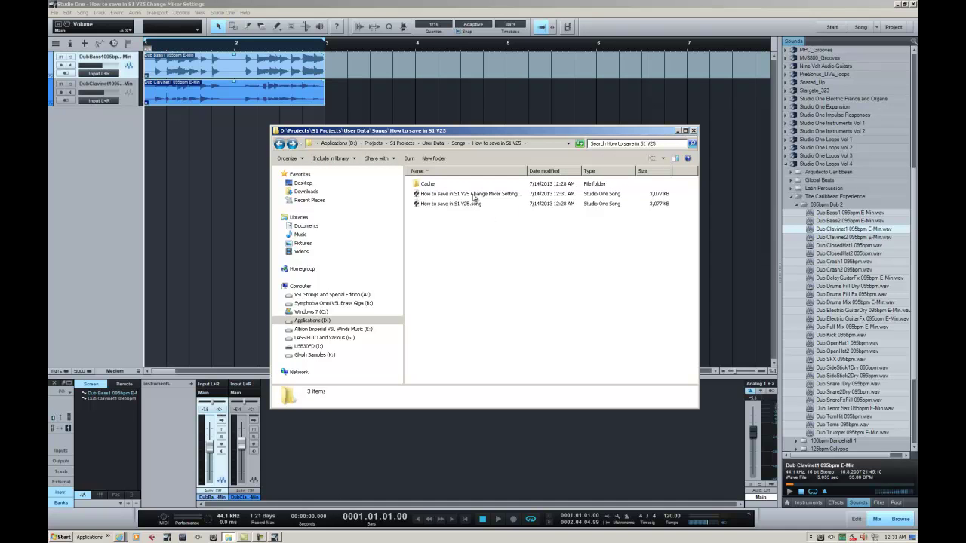
pyautogui.click(677, 131)
# Step: Save the song as "How to save in S1 V25 Change Mixer Settings" in the User Data\Songs folder
pyautogui.click(54, 12)
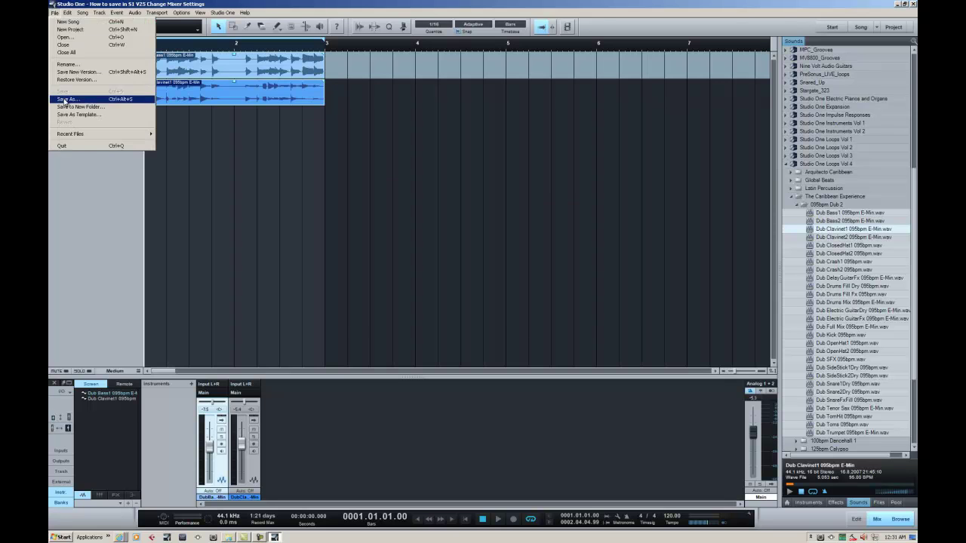
pyautogui.click(72, 96)
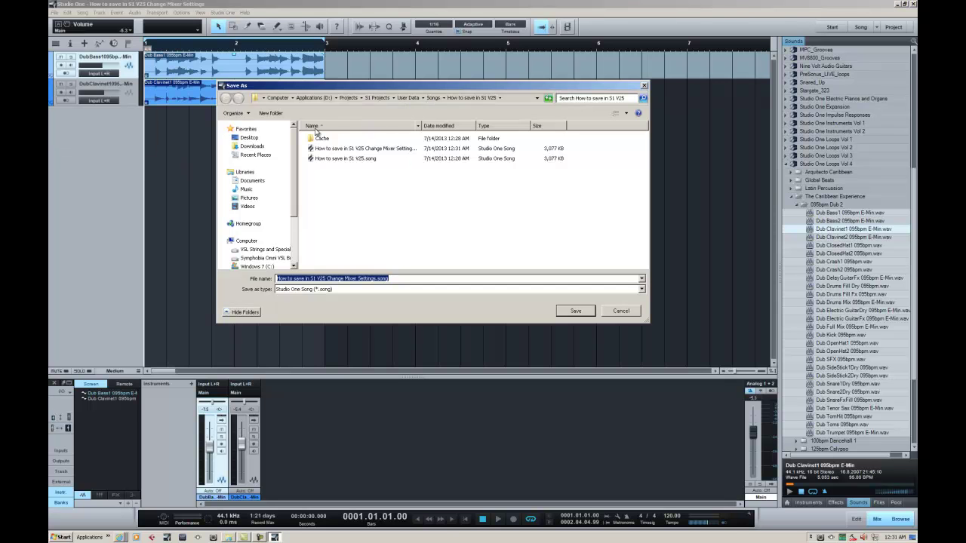
pyautogui.click(410, 99)
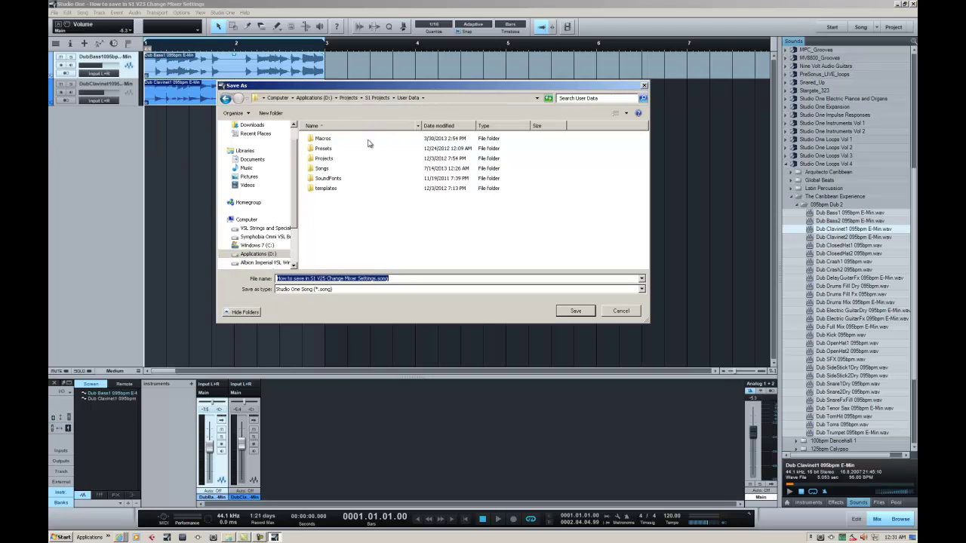
pyautogui.doubleClick(322, 169)
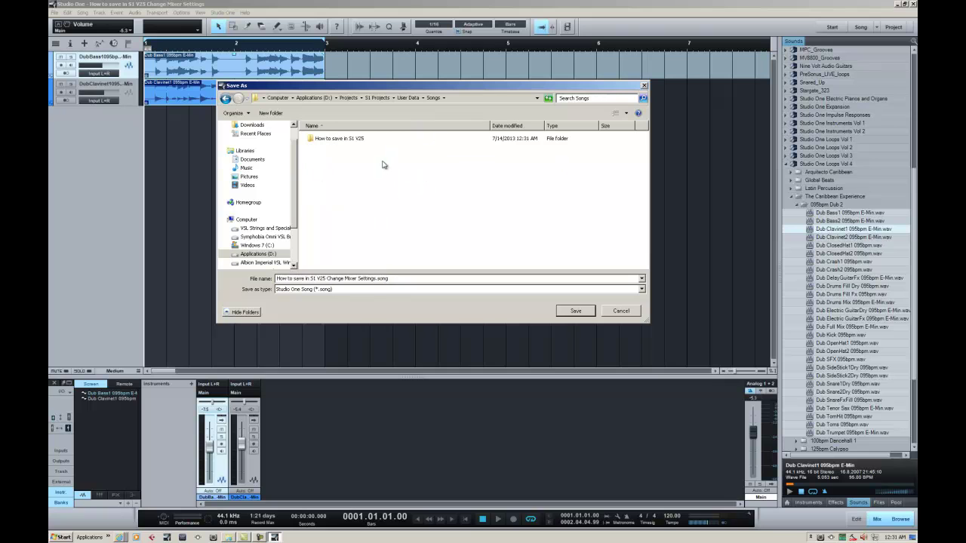
pyautogui.click(278, 279)
pyautogui.moveTo(378, 280); pyautogui.dragTo(253, 276)
pyautogui.click(575, 311)
# Step: Switch to Windows Explorer and check the Songs folder for the new song's own folder
pyautogui.click(228, 538)
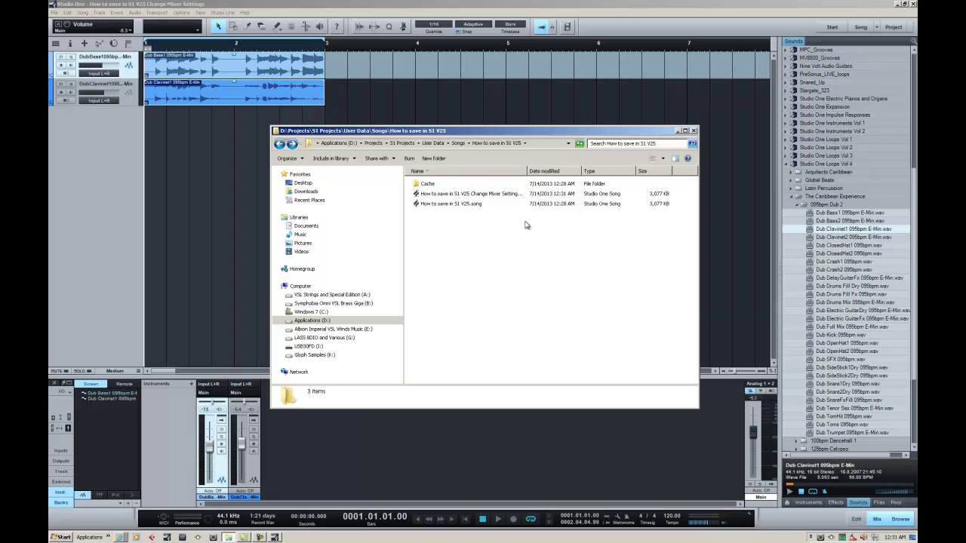
pyautogui.click(478, 248)
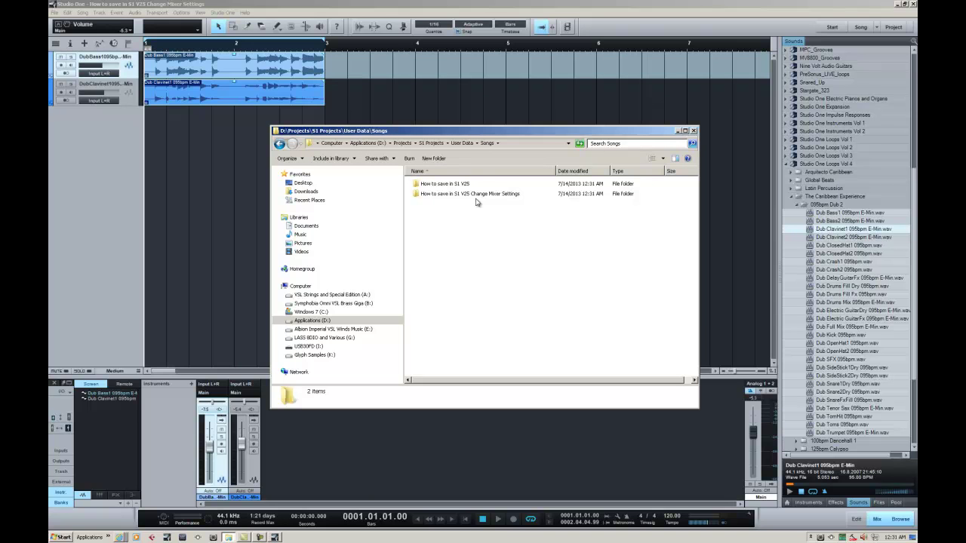
pyautogui.moveTo(480, 195)
pyautogui.click(678, 132)
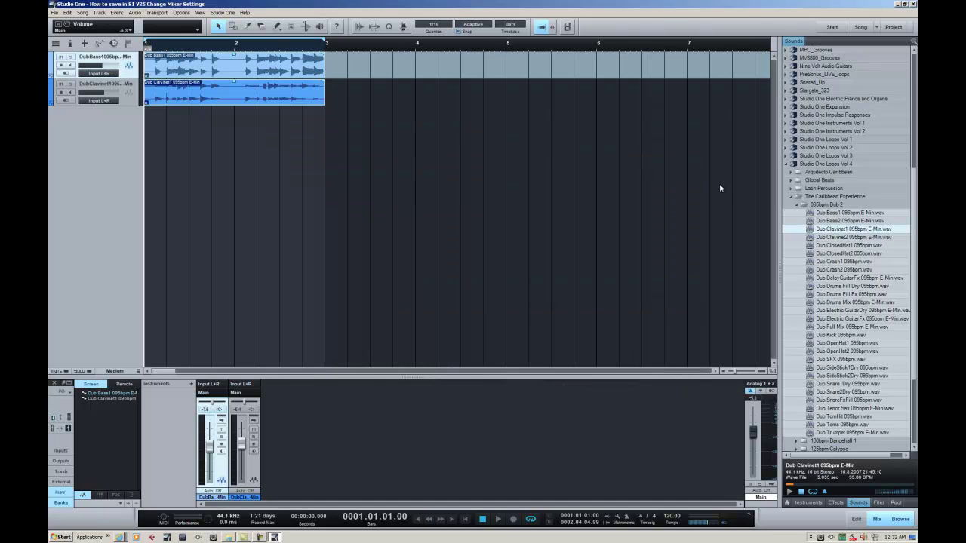
# Step: Add the Dub ClosedHat1 095bpm loop on a new track at bar 1 and duplicate it to bar 2
pyautogui.moveTo(830, 246); pyautogui.dragTo(147, 178)
pyautogui.press('d')
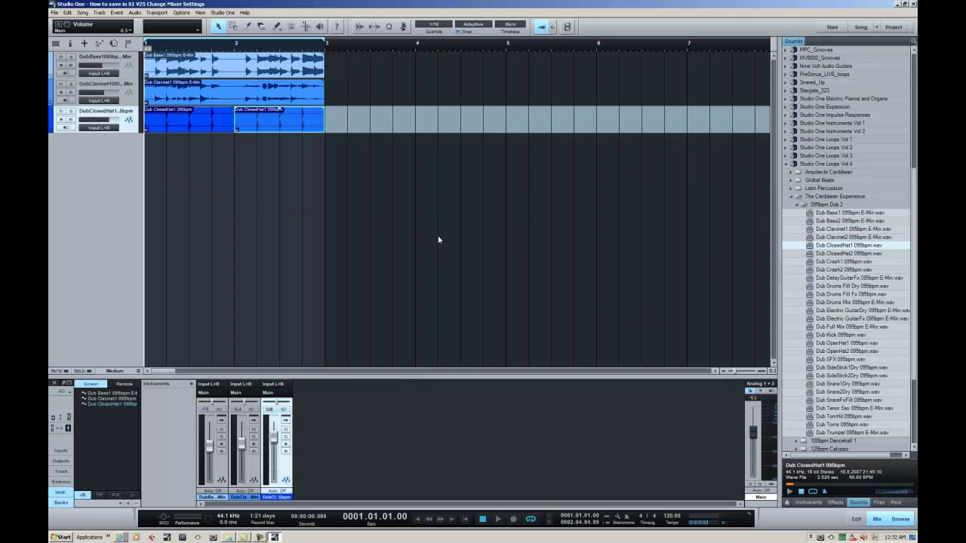
# Step: Examine the Save As Template options and the existing templates and their folder path, without saving a template
pyautogui.click(54, 13)
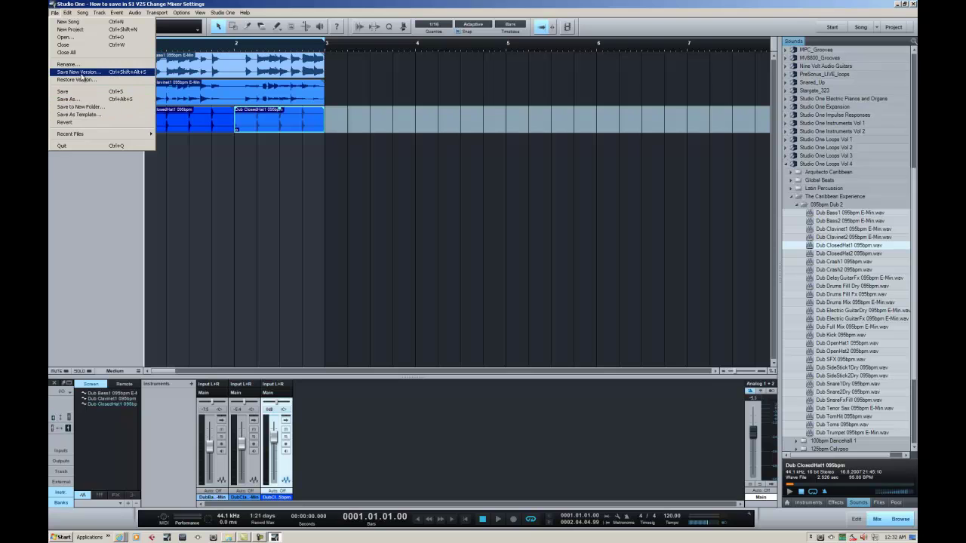
pyautogui.click(80, 115)
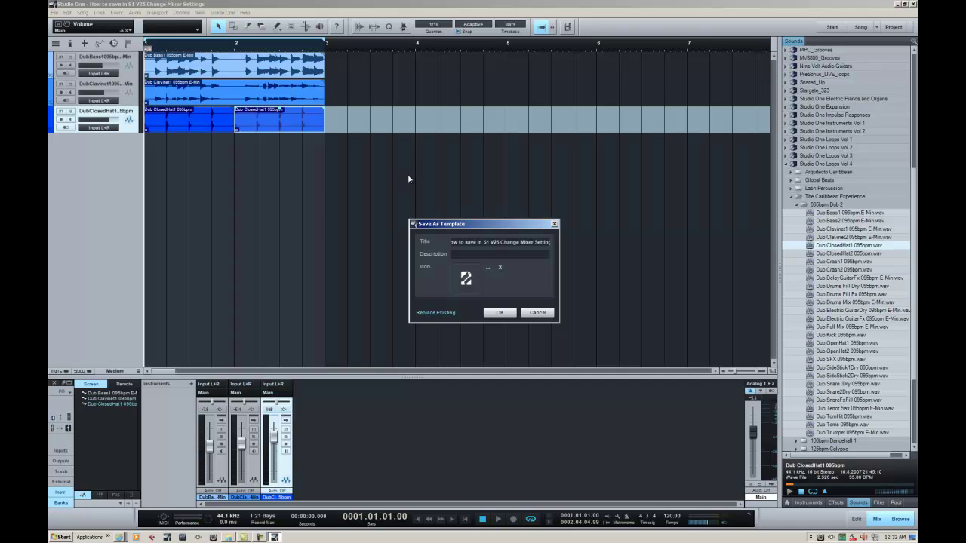
pyautogui.click(443, 315)
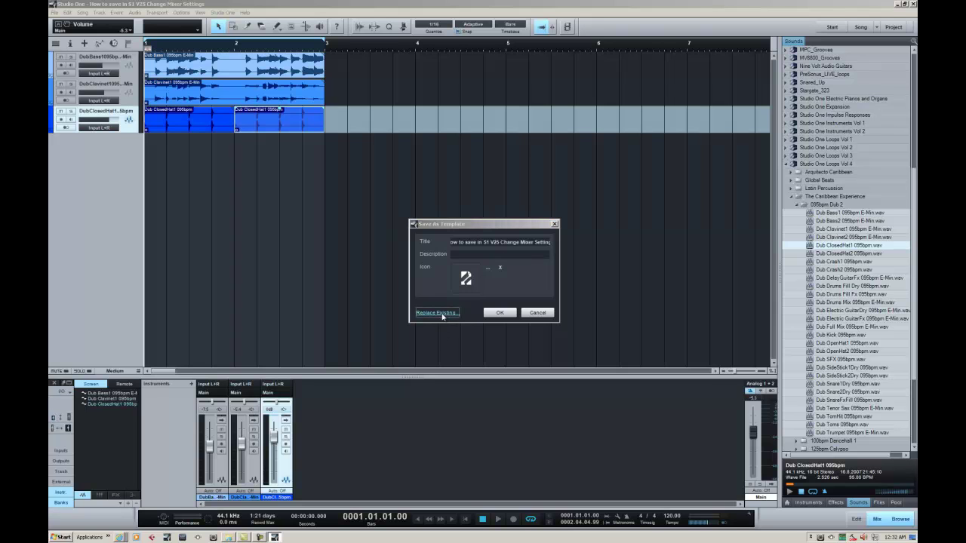
pyautogui.moveTo(590, 239); pyautogui.dragTo(432, 93)
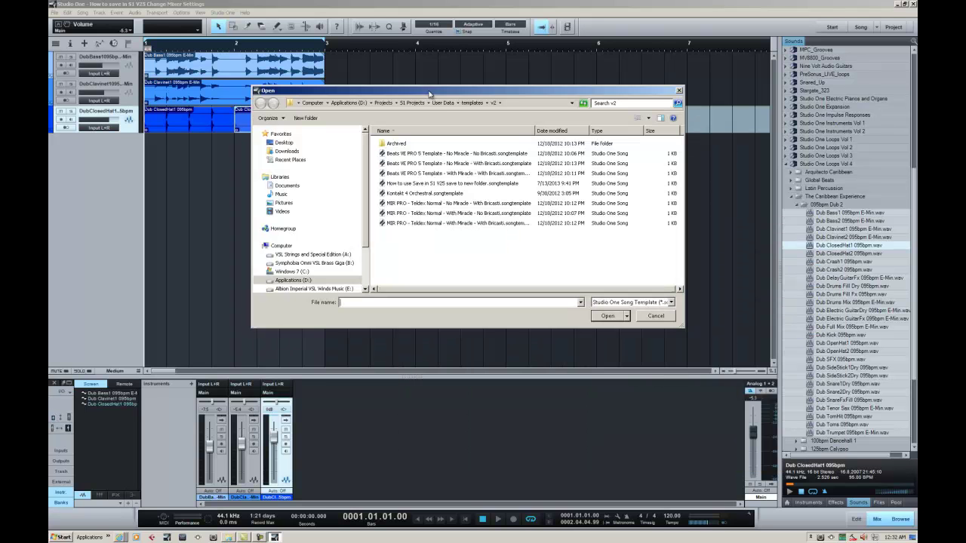
pyautogui.click(523, 104)
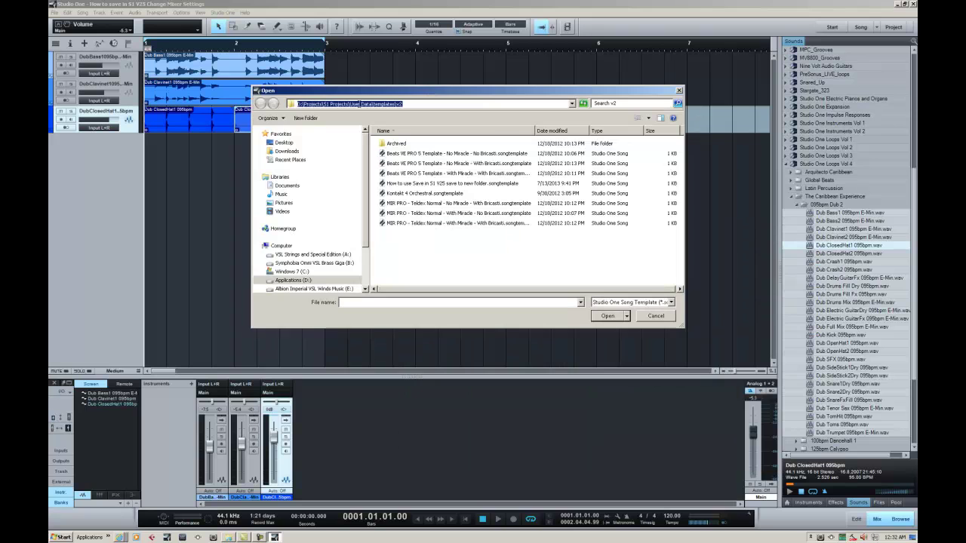
pyautogui.moveTo(370, 105); pyautogui.dragTo(298, 105)
pyautogui.moveTo(373, 104); pyautogui.dragTo(262, 108)
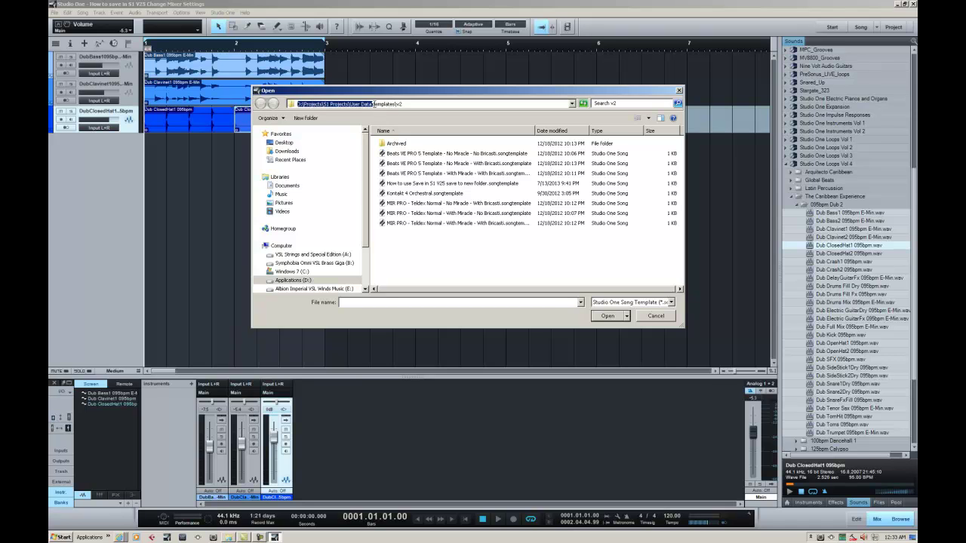
pyautogui.moveTo(372, 104); pyautogui.dragTo(398, 104)
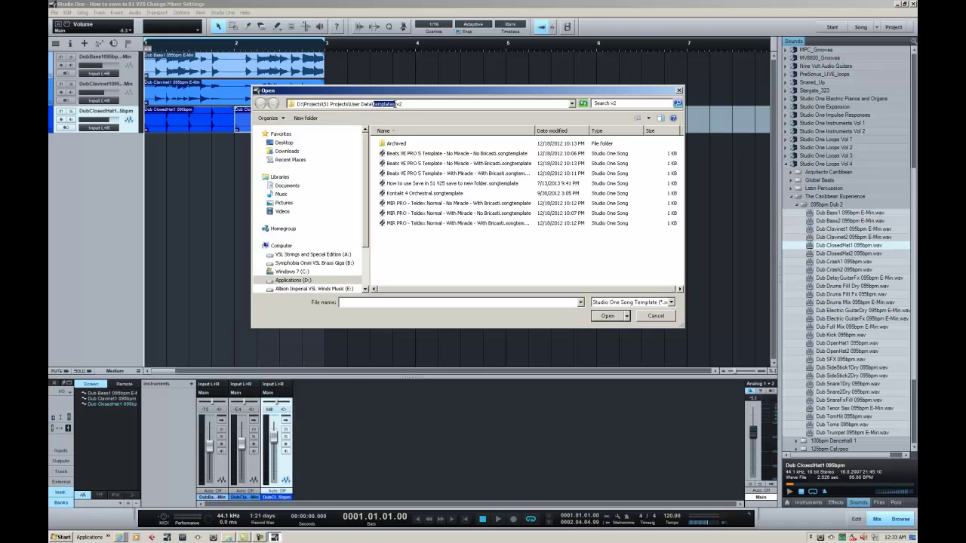
pyautogui.click(404, 104)
pyautogui.click(667, 317)
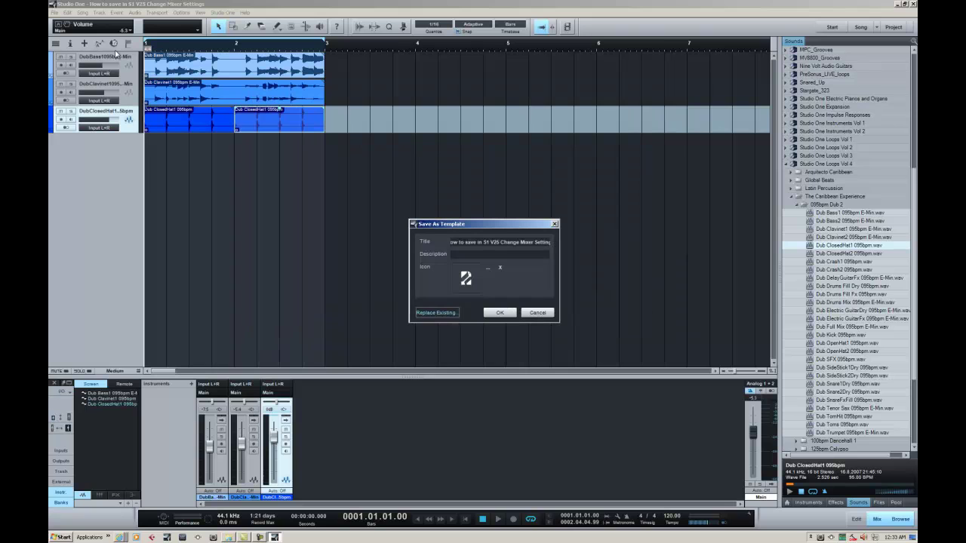
pyautogui.click(538, 312)
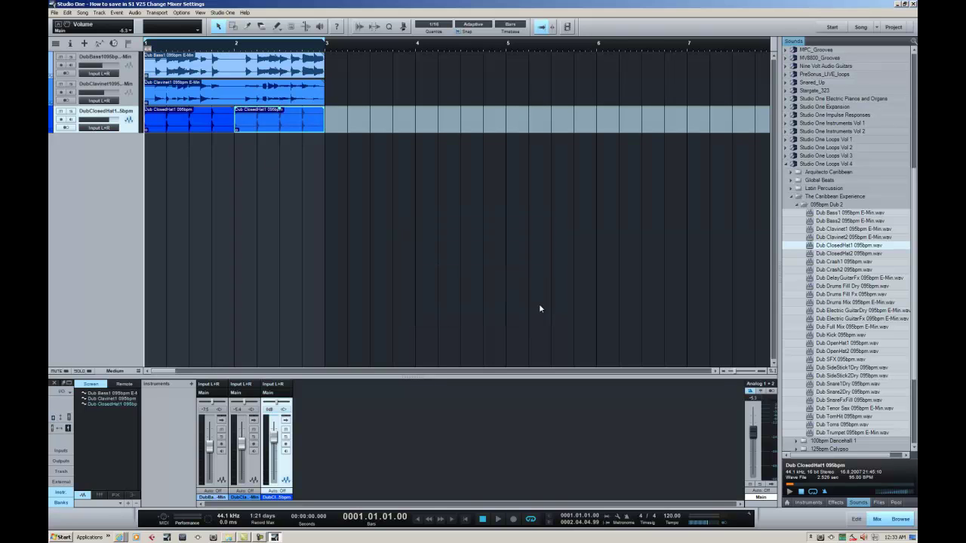
# Step: Examine the Styles, Interfaces and User template categories for a new song without creating one
pyautogui.click(55, 12)
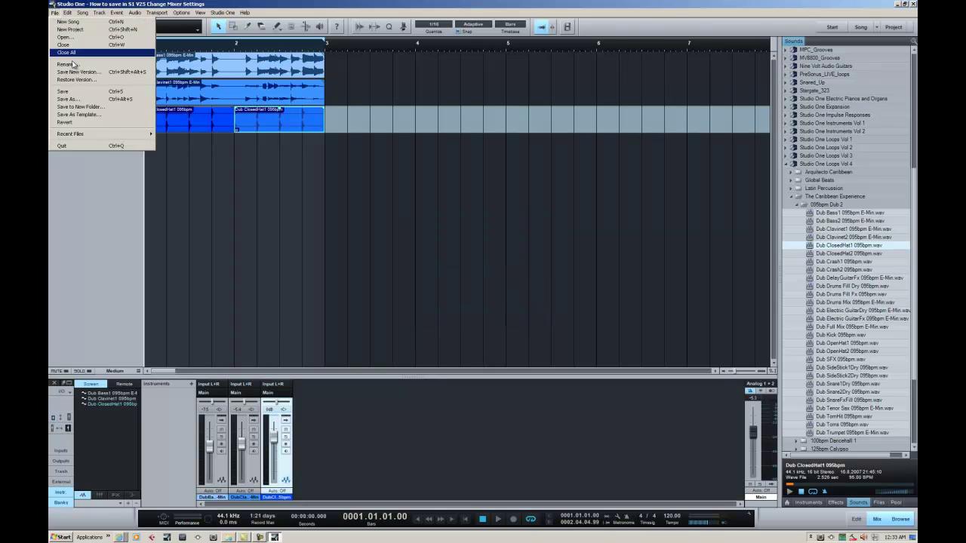
pyautogui.click(69, 21)
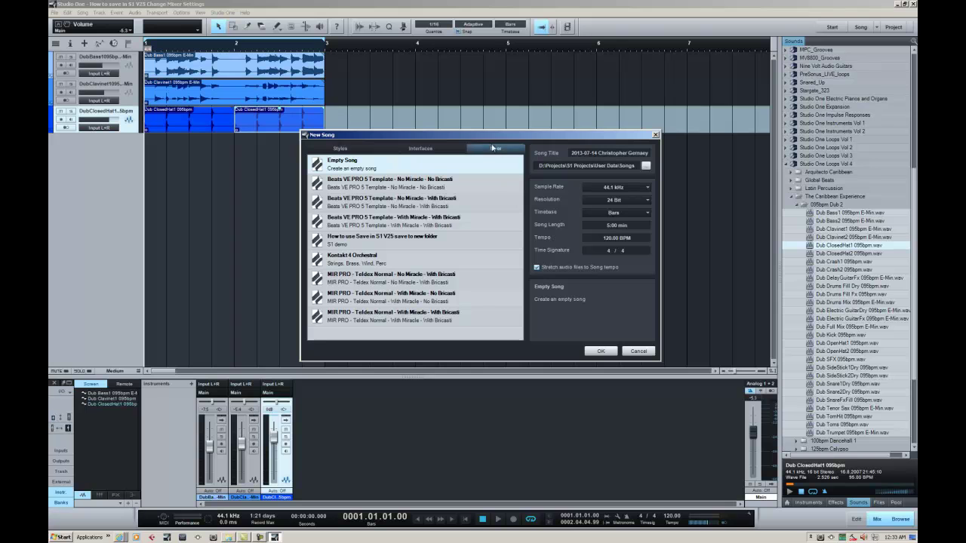
pyautogui.click(350, 154)
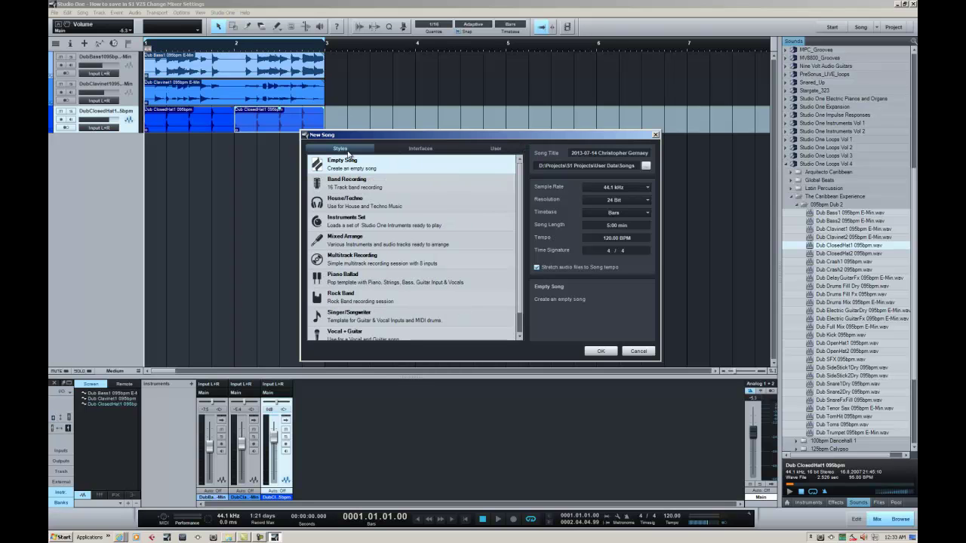
pyautogui.click(408, 150)
pyautogui.click(358, 153)
pyautogui.click(395, 153)
pyautogui.click(496, 150)
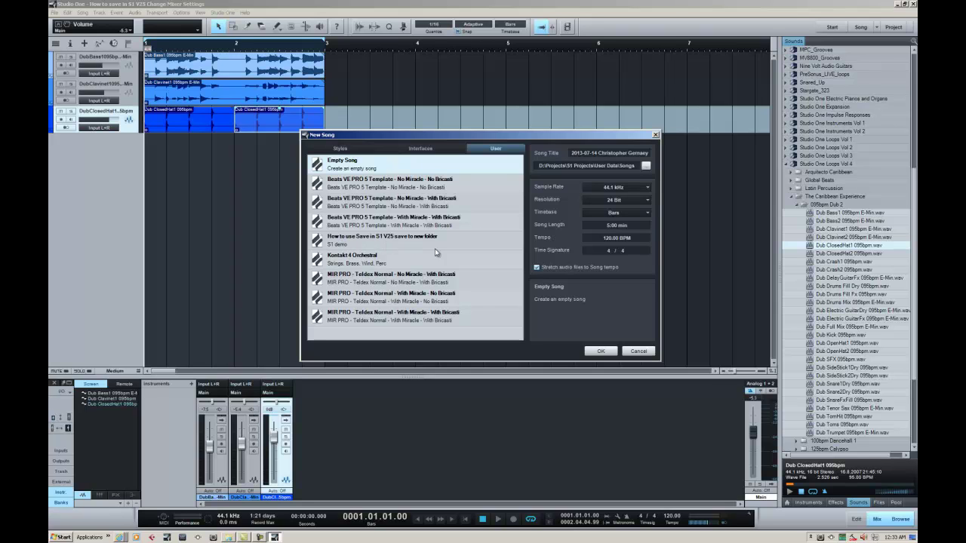
pyautogui.click(646, 351)
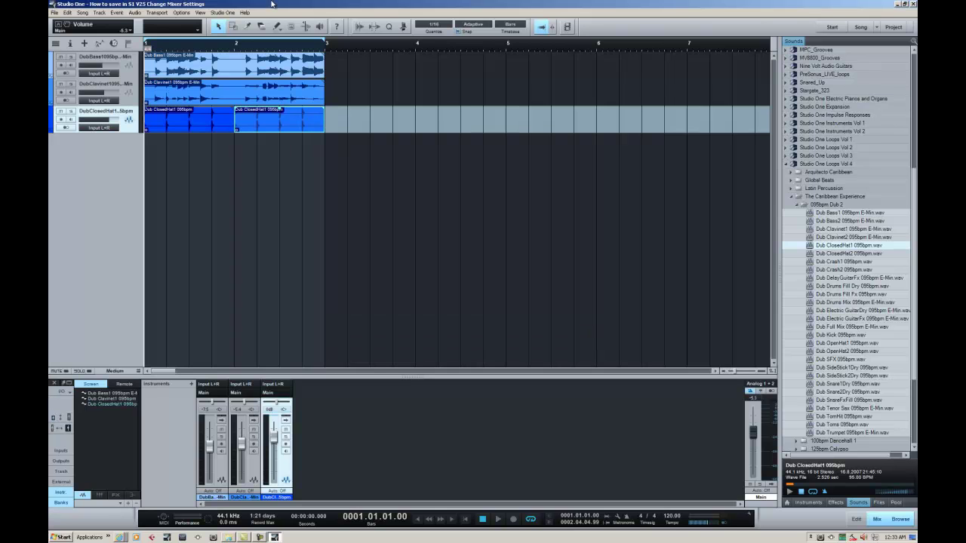
pyautogui.click(56, 14)
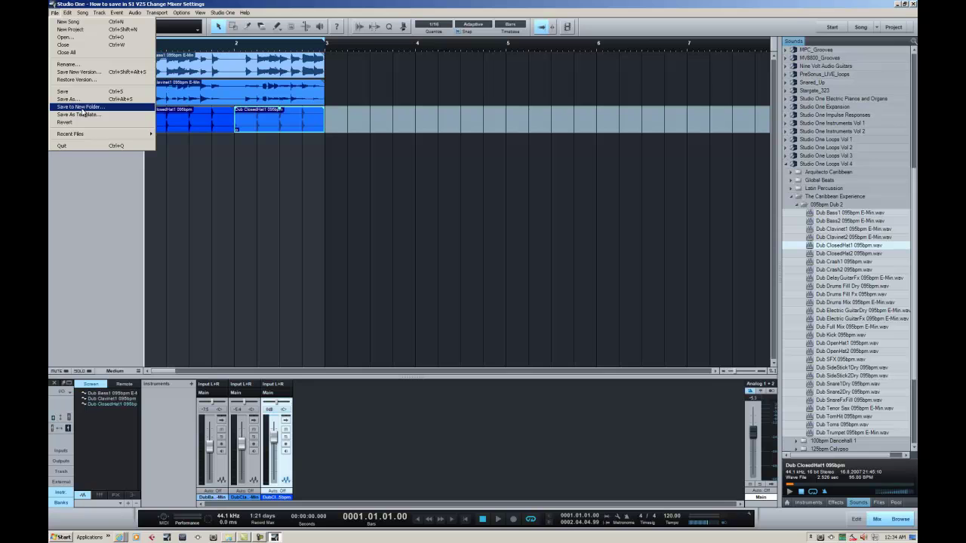
pyautogui.click(81, 191)
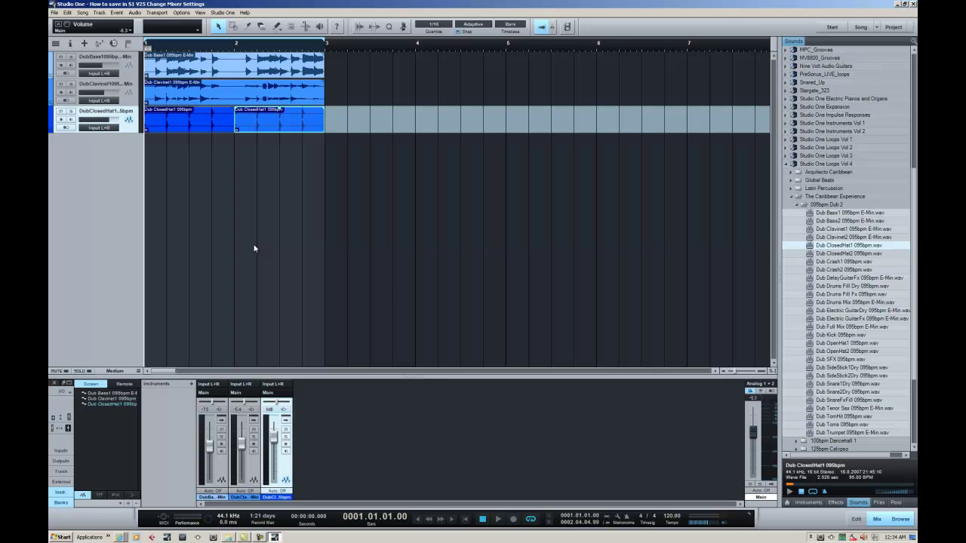
# Step: Compare the contents of the two existing song folders through Save As, leaving without saving
pyautogui.click(55, 13)
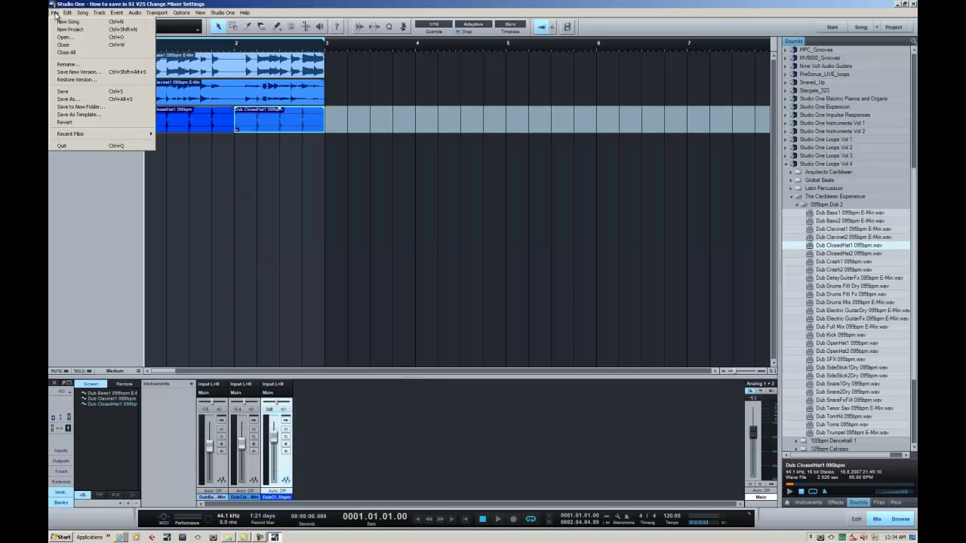
pyautogui.click(87, 101)
pyautogui.moveTo(255, 28); pyautogui.dragTo(480, 63)
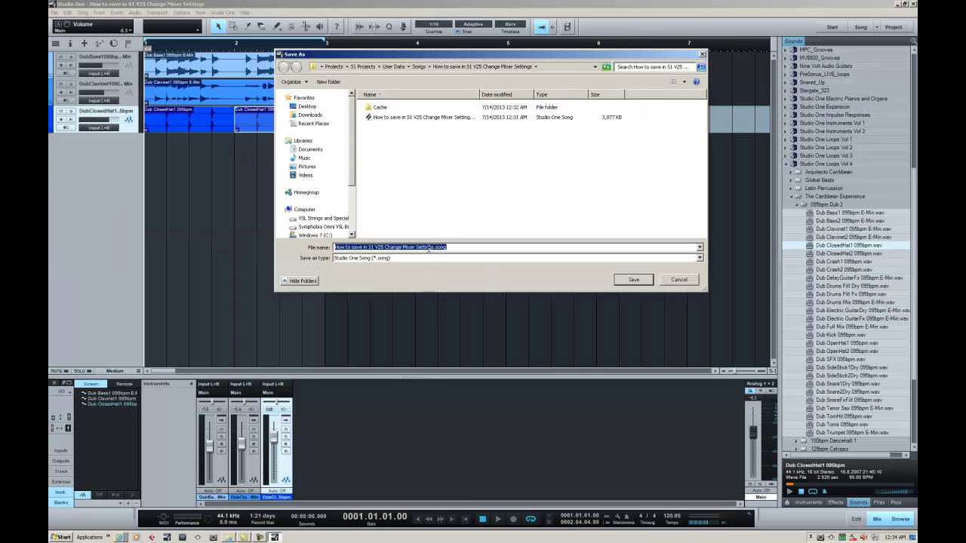
pyautogui.click(418, 66)
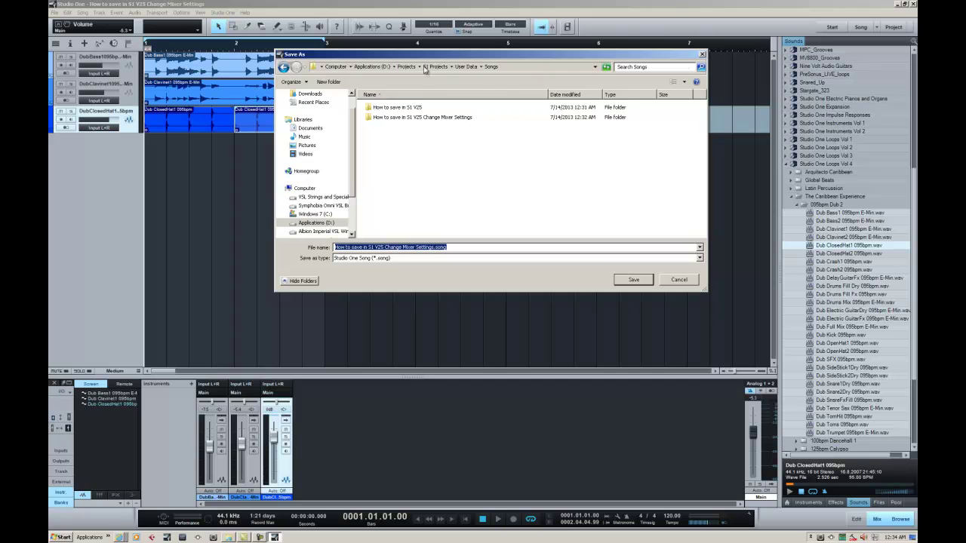
pyautogui.doubleClick(450, 117)
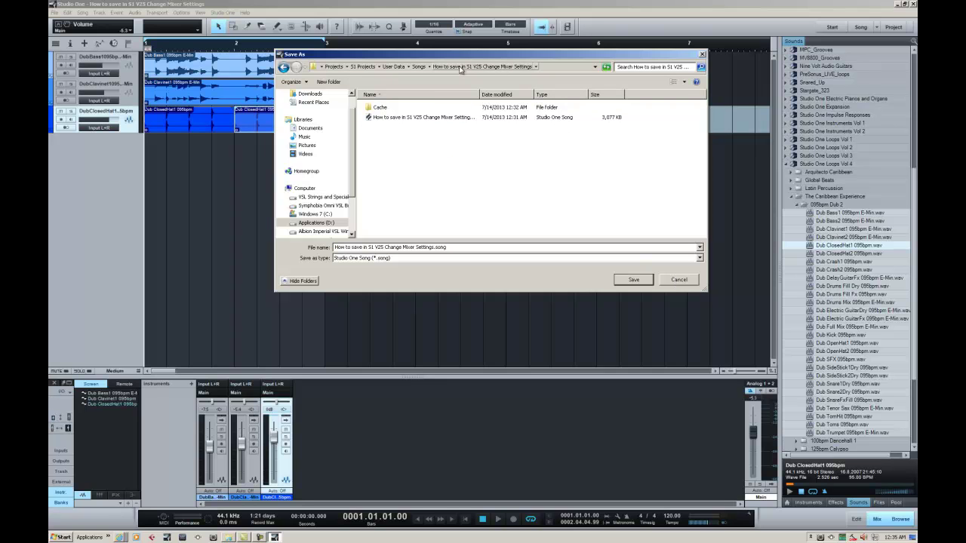
pyautogui.click(419, 66)
pyautogui.doubleClick(414, 110)
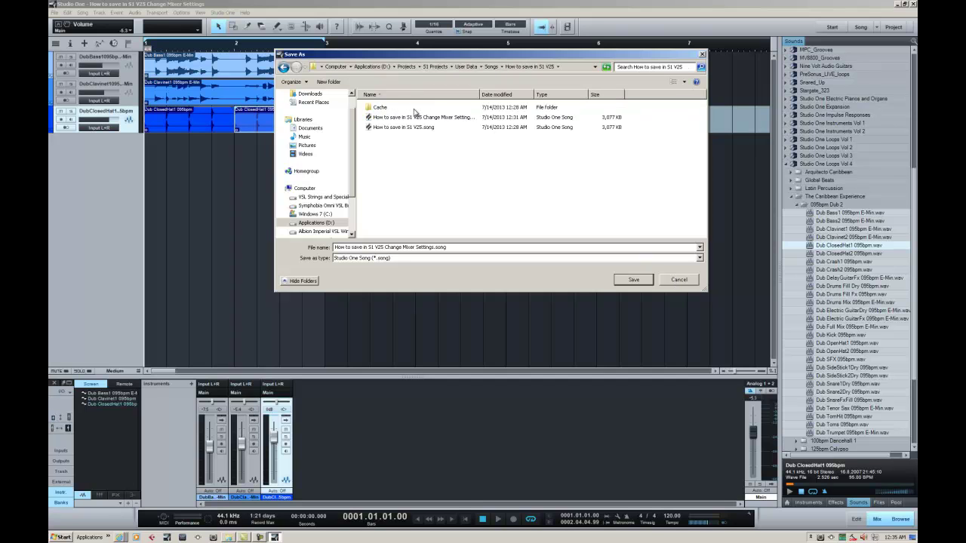
pyautogui.click(682, 279)
# Step: Close the song without saving changes and reopen the second Change Mixer Settings song listed in the recent files
pyautogui.click(55, 12)
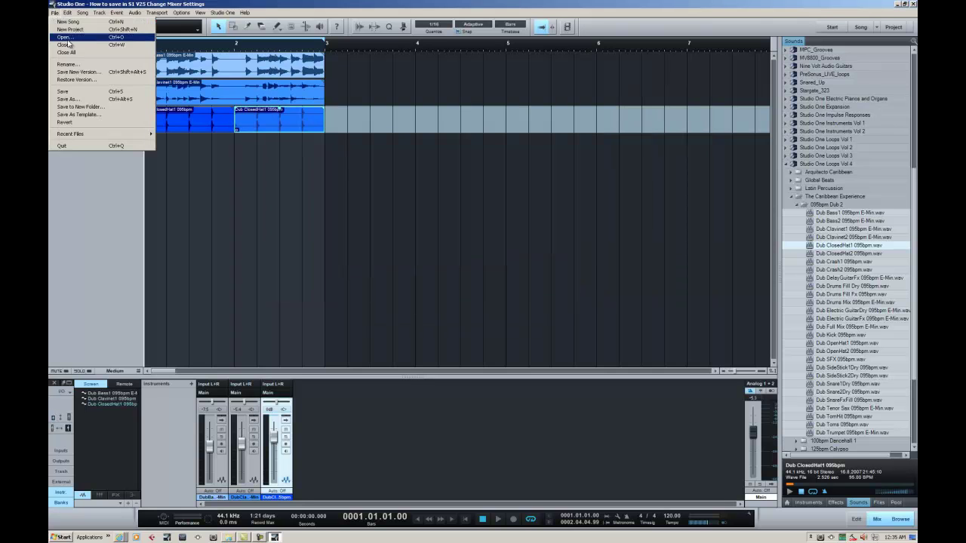
pyautogui.click(67, 45)
pyautogui.click(511, 296)
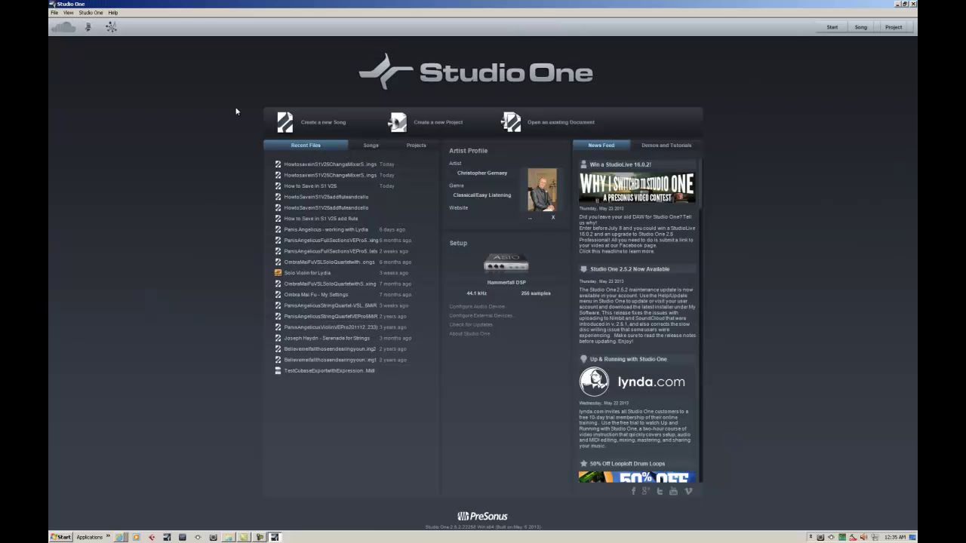
pyautogui.click(330, 178)
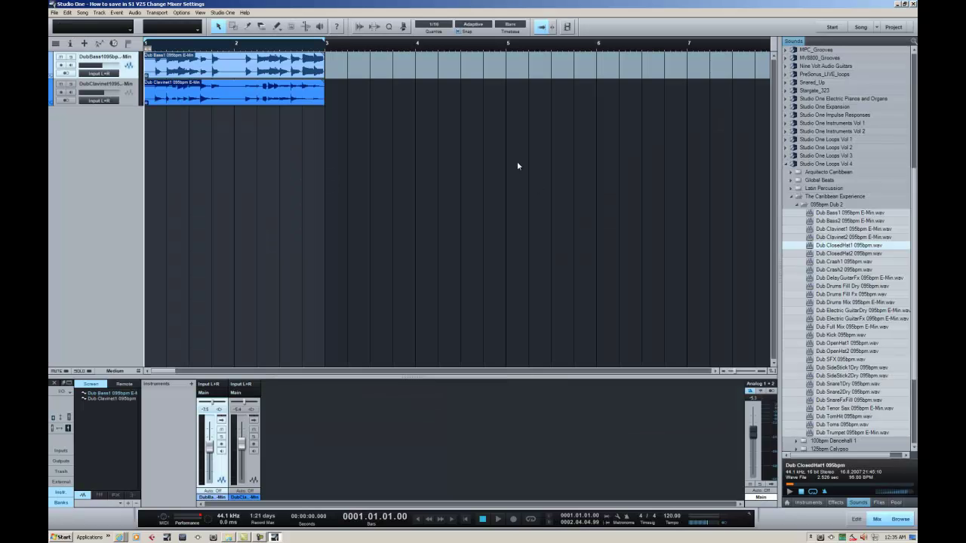
# Step: Examine the Cache folder and its Audio and Images subfolders inside the How to save in S1 V25 folder through Save As
pyautogui.click(54, 12)
pyautogui.click(72, 98)
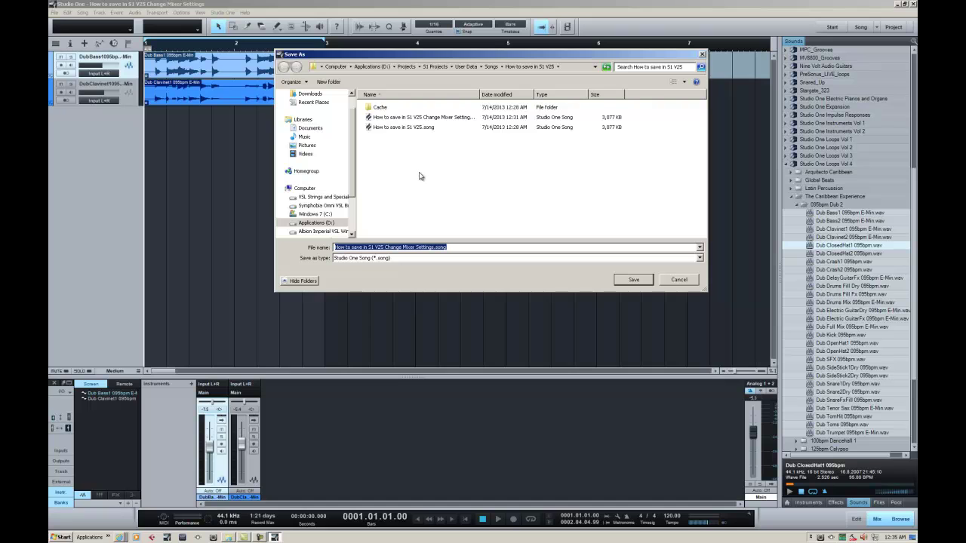
pyautogui.doubleClick(378, 109)
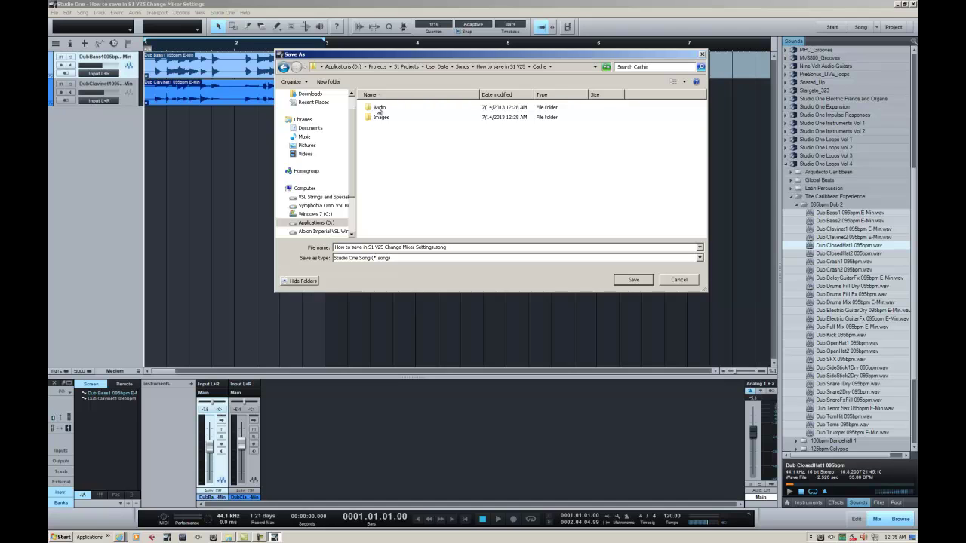
pyautogui.click(378, 111)
pyautogui.click(380, 119)
pyautogui.click(380, 110)
pyautogui.click(381, 120)
pyautogui.click(380, 109)
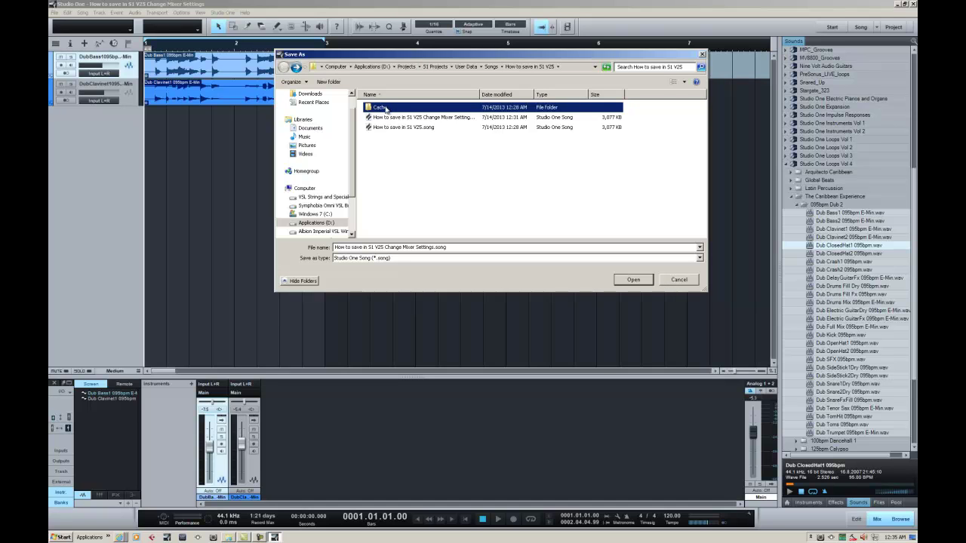
# Step: Create a folder named "Where is my cache files" in the Songs folder and save the song into it under its existing name
pyautogui.click(492, 67)
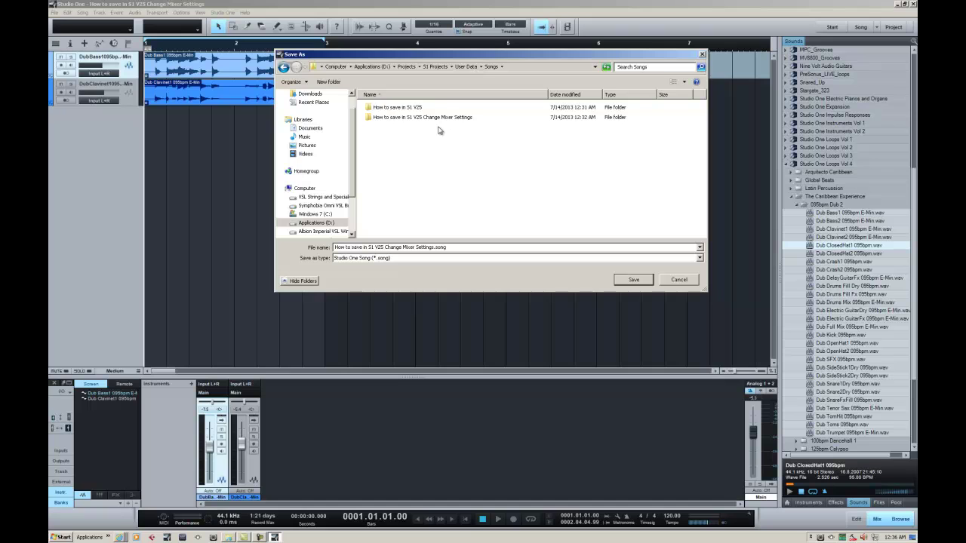
pyautogui.click(330, 82)
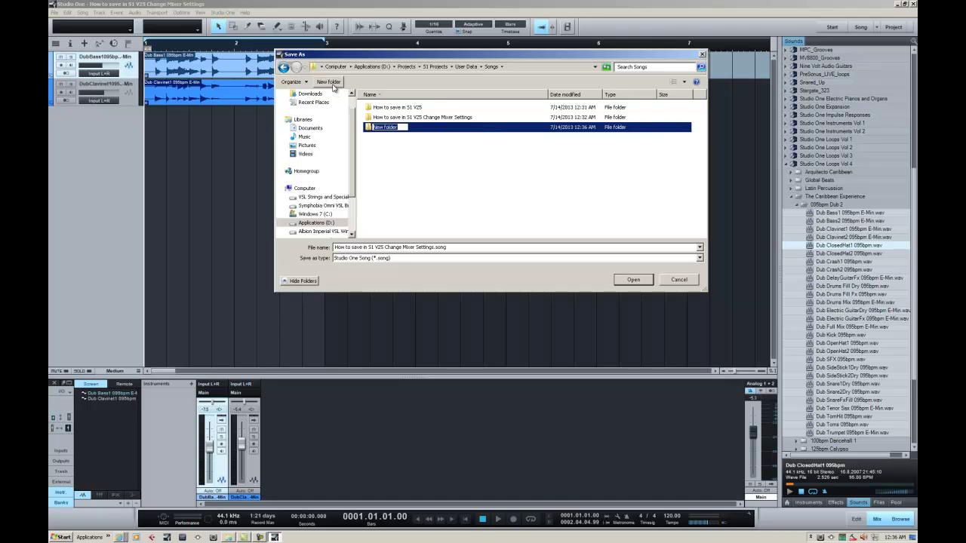
pyautogui.write('Where is my cache files')
pyautogui.press('Return')
pyautogui.doubleClick(383, 129)
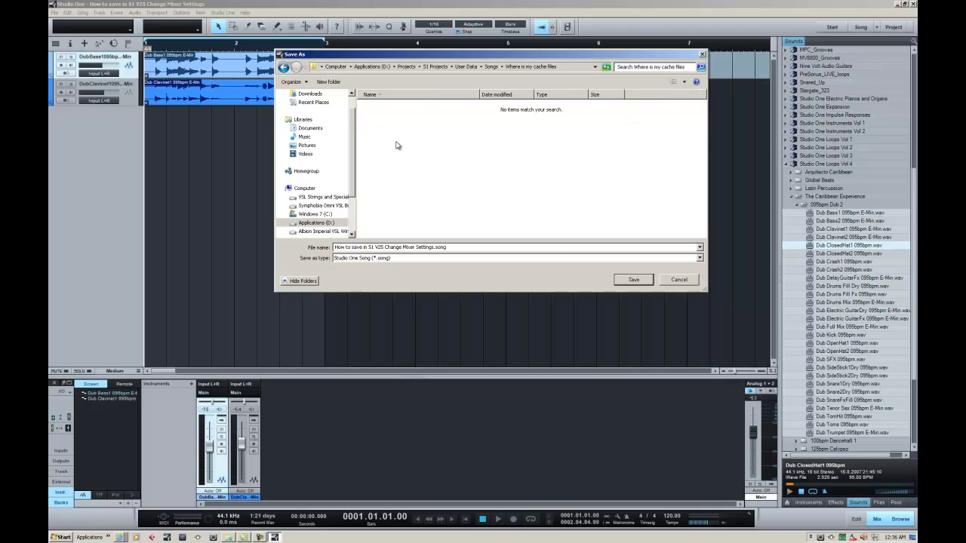
pyautogui.click(635, 281)
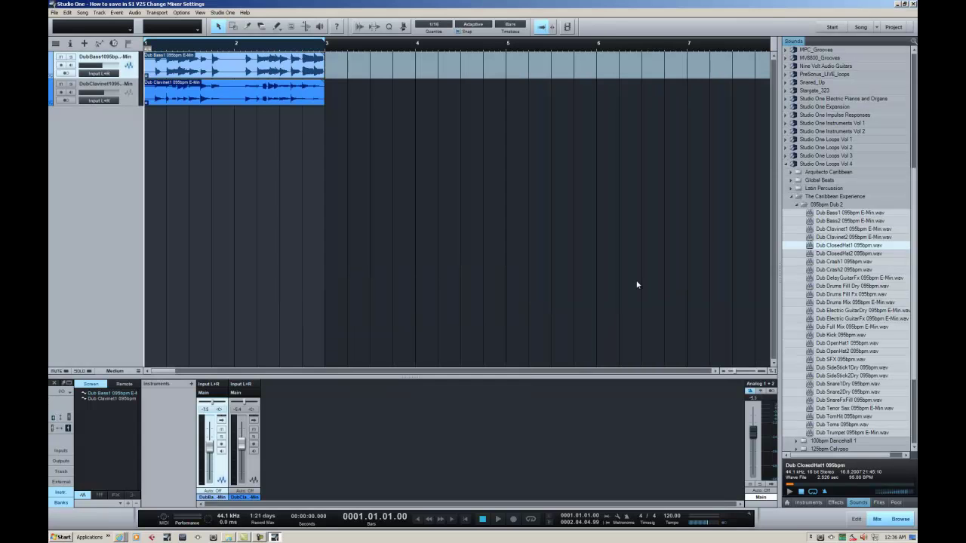
# Step: Switch to Windows Explorer, check the contents of the "Where is my cache files" folder, and return to the song
pyautogui.click(228, 538)
pyautogui.doubleClick(435, 211)
pyautogui.moveTo(527, 172); pyautogui.dragTo(570, 172)
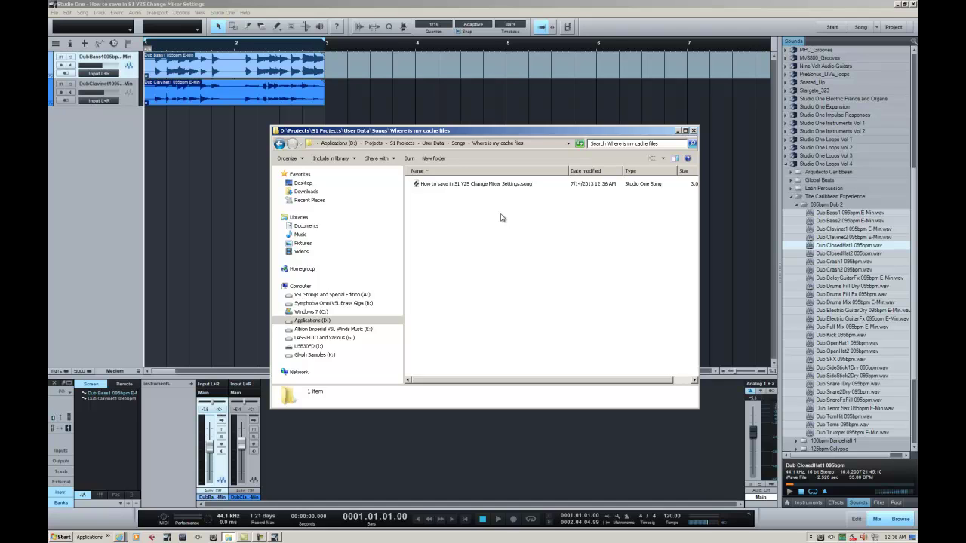
pyautogui.click(279, 145)
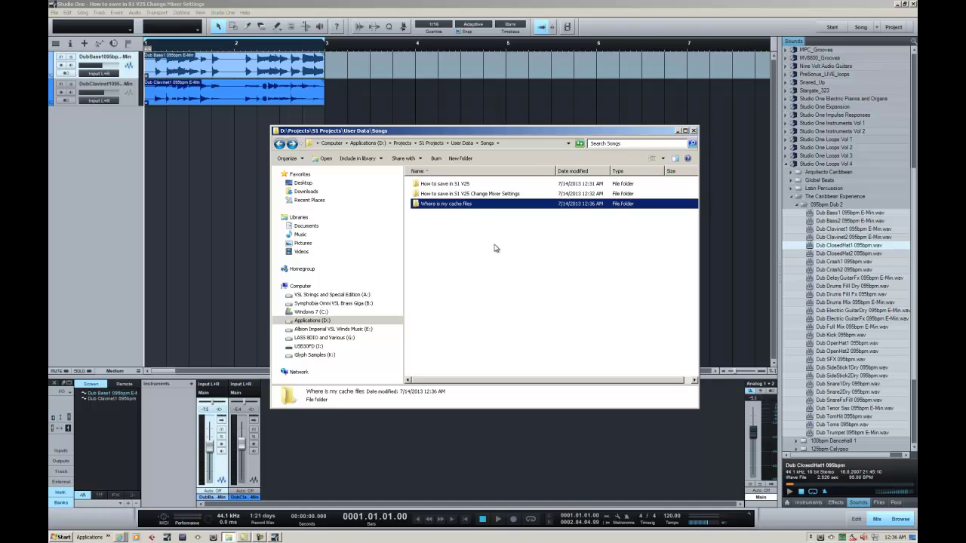
pyautogui.rightClick(463, 210)
pyautogui.click(443, 227)
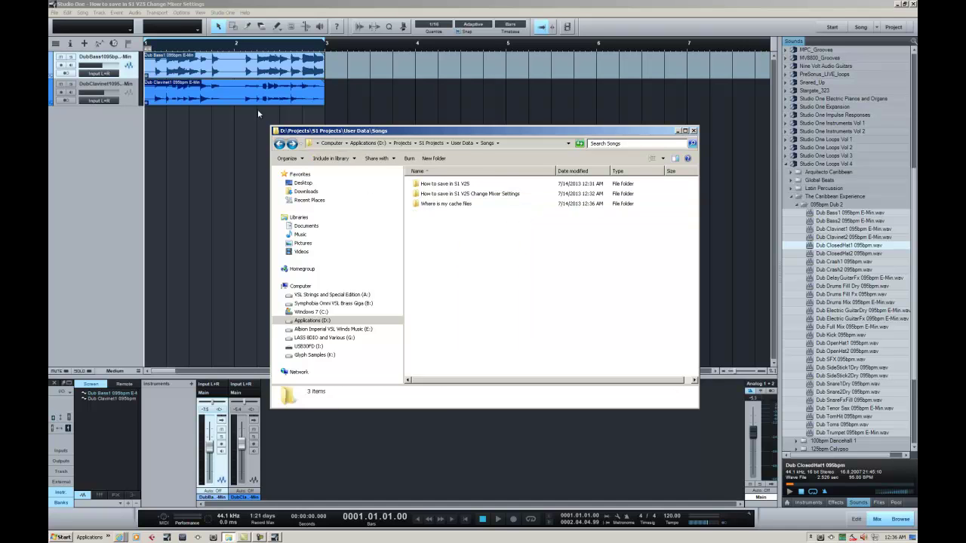
pyautogui.click(693, 131)
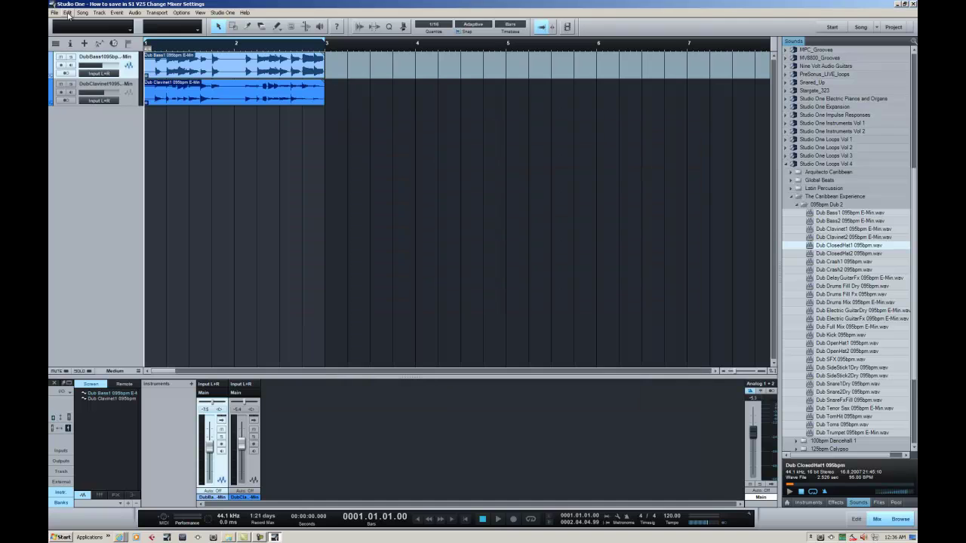
# Step: Use Save As with a new Songs subfolder named "I will not get a new folder because I created during the save as"
pyautogui.click(56, 12)
pyautogui.click(68, 99)
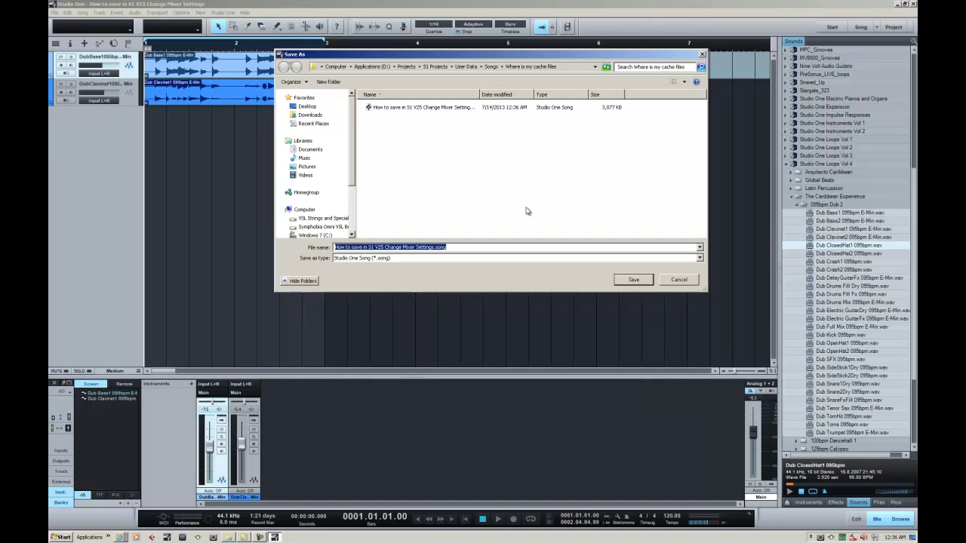
pyautogui.click(492, 68)
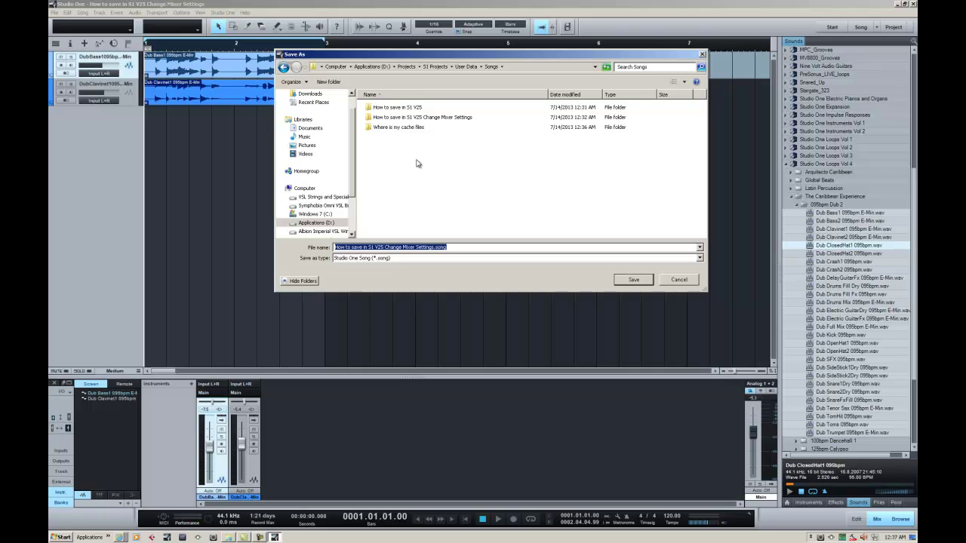
pyautogui.click(329, 82)
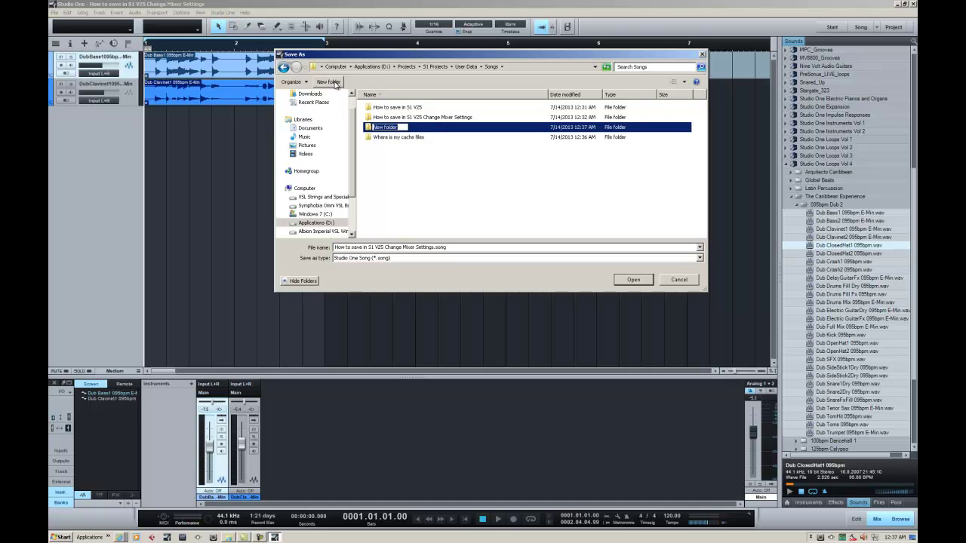
pyautogui.write("I won't g")
pyautogui.press('BackSpace')
pyautogui.press('BackSpace')
pyautogui.press('BackSpace')
pyautogui.press('BackSpace')
pyautogui.press('BackSpace')
pyautogui.press('BackSpace')
pyautogui.write('ill not get a new folder bec')
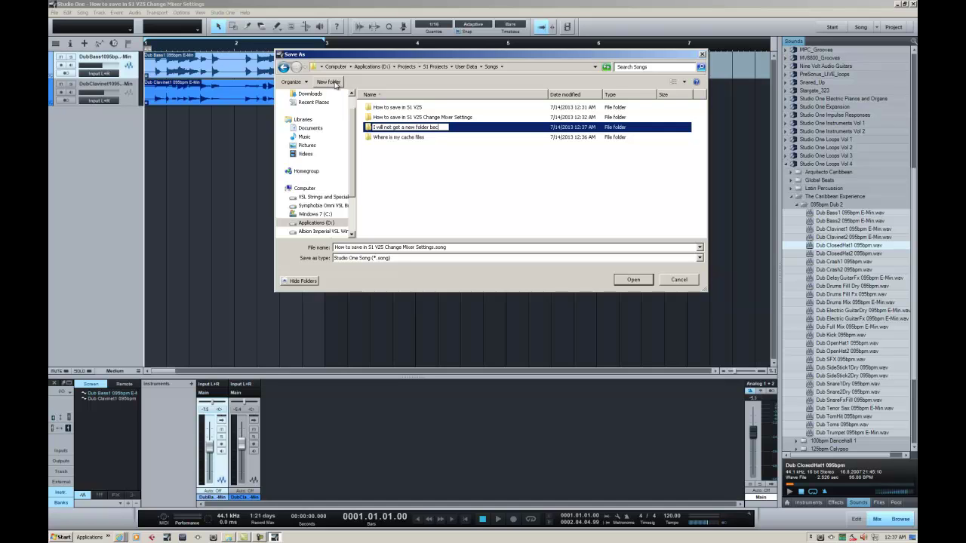
pyautogui.write('ause I created during the save as')
pyautogui.press('Return')
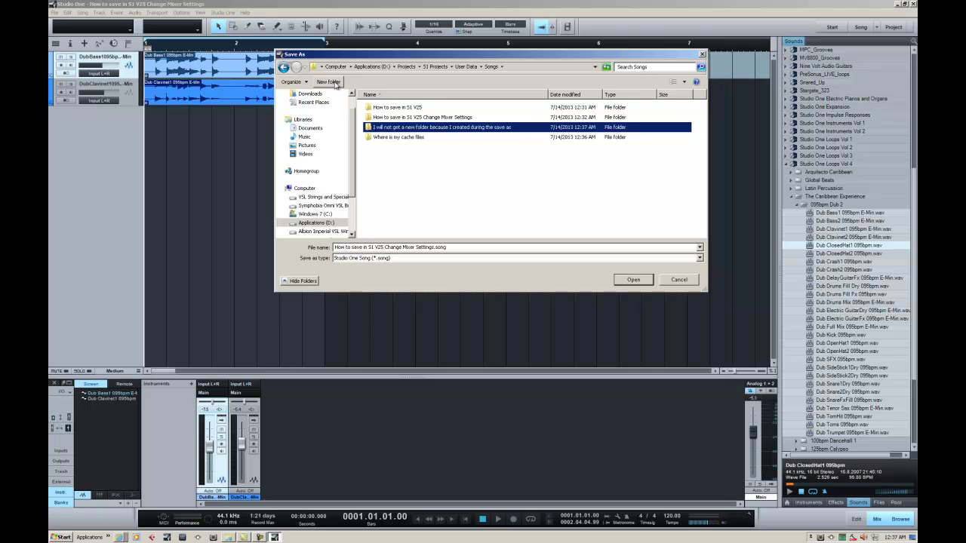
pyautogui.doubleClick(382, 128)
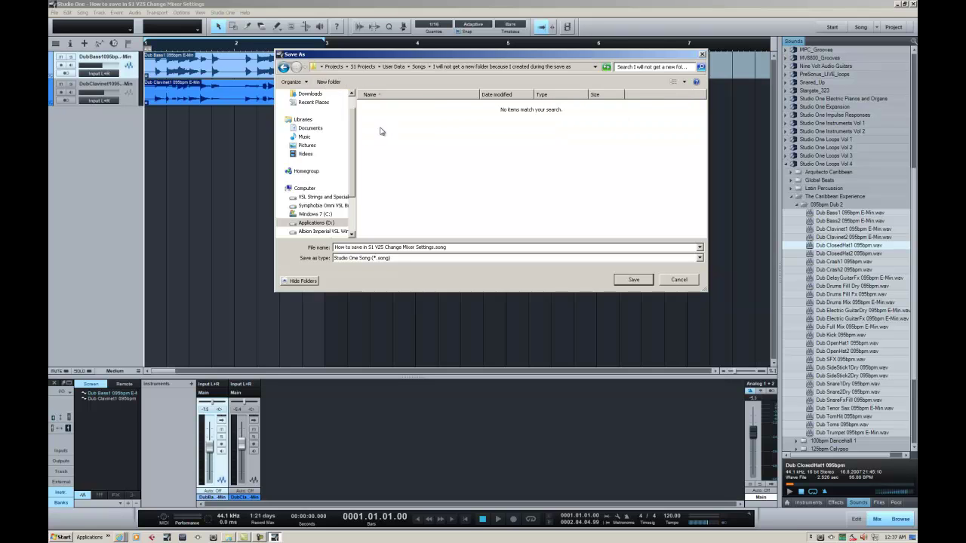
pyautogui.click(634, 279)
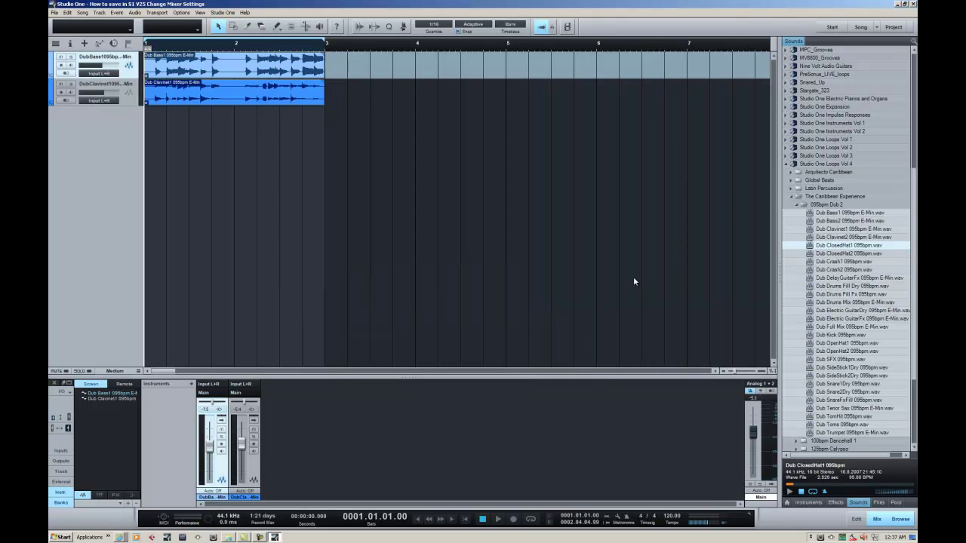
# Step: Switch to Windows Explorer and check which files the folder just created during Save As contains
pyautogui.click(230, 539)
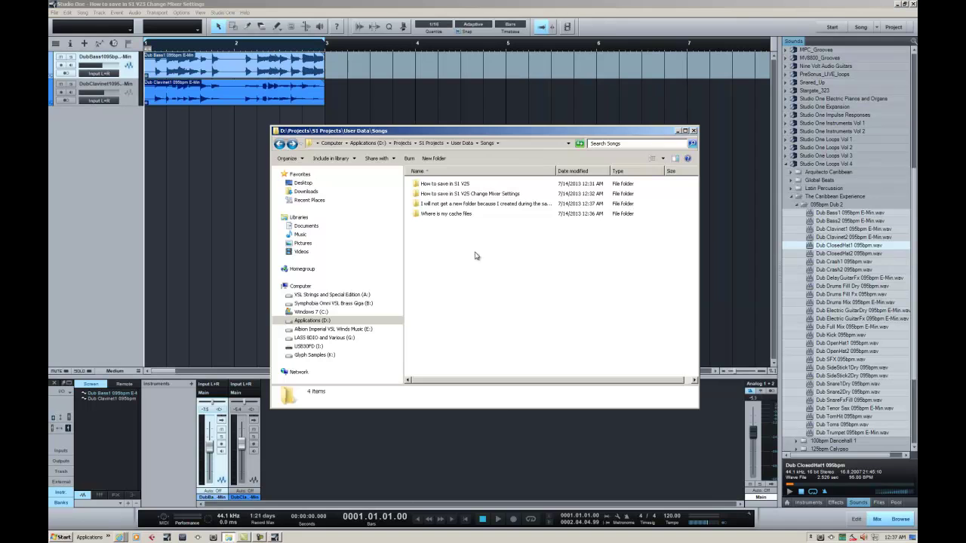
pyautogui.doubleClick(445, 204)
pyautogui.moveTo(527, 174); pyautogui.dragTo(551, 173)
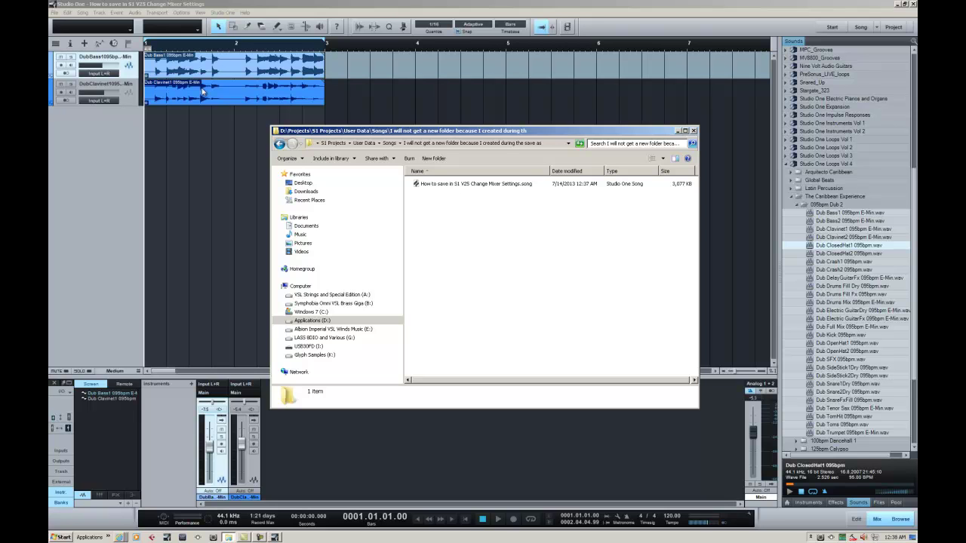
# Step: Examine the cached audio files of the How to save in S1 V25 song, then go back to the Songs folder and leave Explorer
pyautogui.click(388, 145)
pyautogui.click(438, 186)
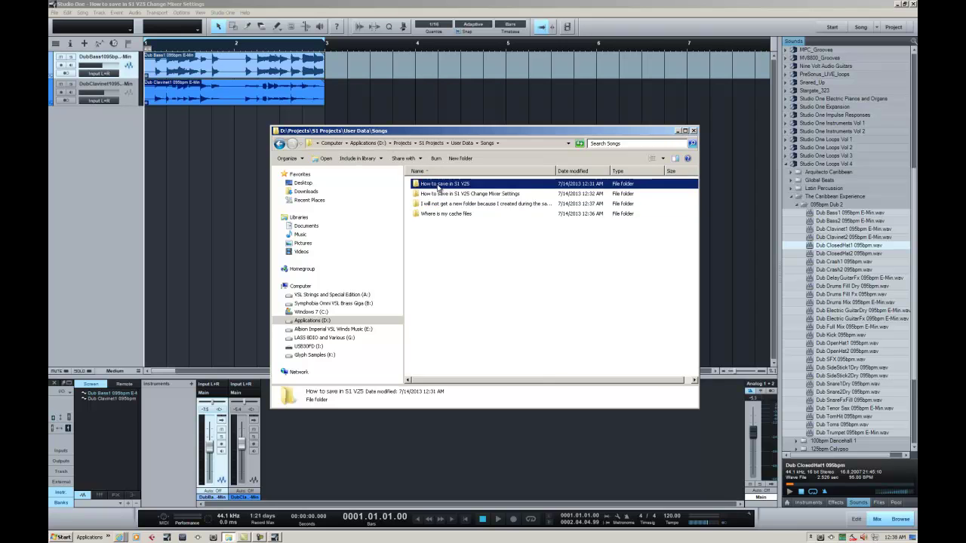
pyautogui.doubleClick(438, 186)
pyautogui.doubleClick(439, 186)
pyautogui.doubleClick(442, 186)
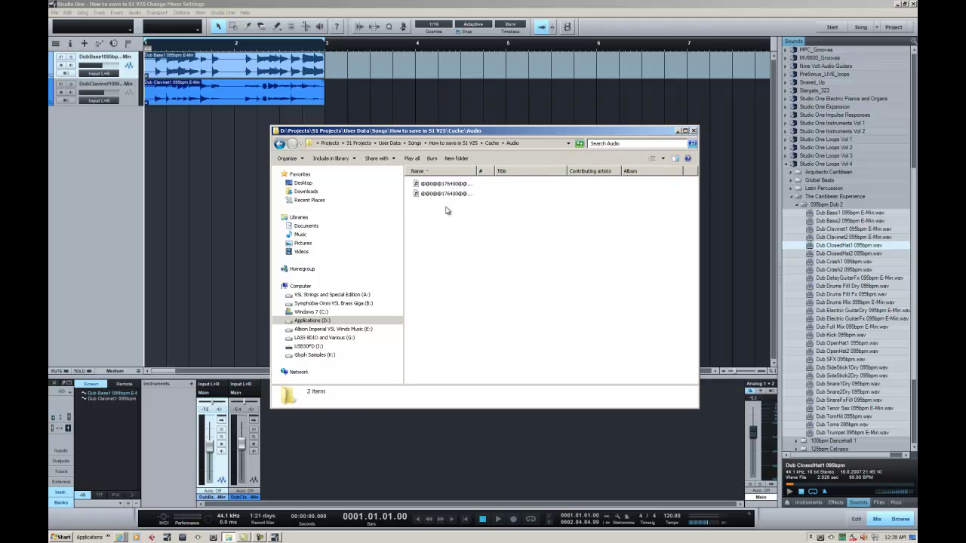
pyautogui.click(280, 143)
pyautogui.click(280, 143)
pyautogui.click(280, 144)
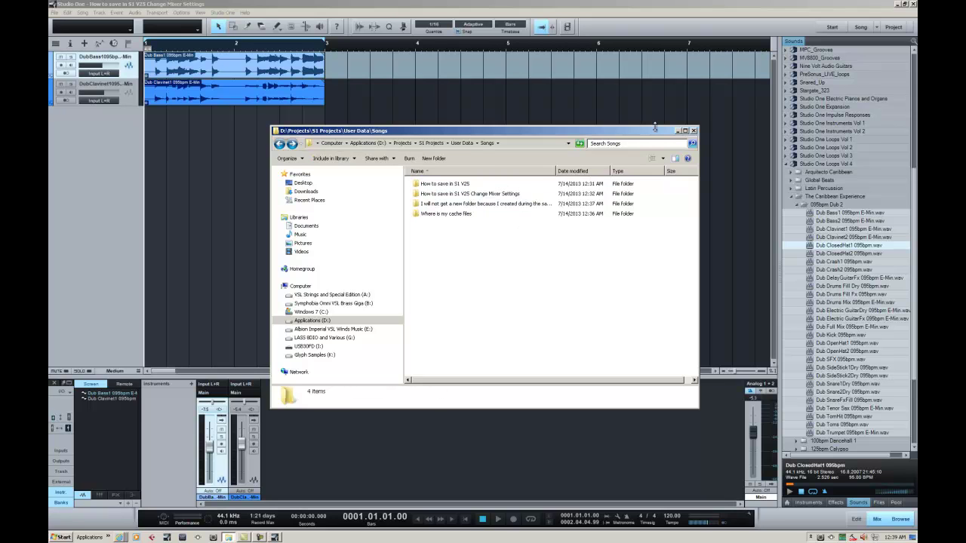
pyautogui.click(679, 131)
# Step: Add the Dub Drums Fill Dry 095bpm loop on a new track at bar 1 and save the song
pyautogui.moveTo(845, 289); pyautogui.dragTo(146, 187)
pyautogui.click(54, 13)
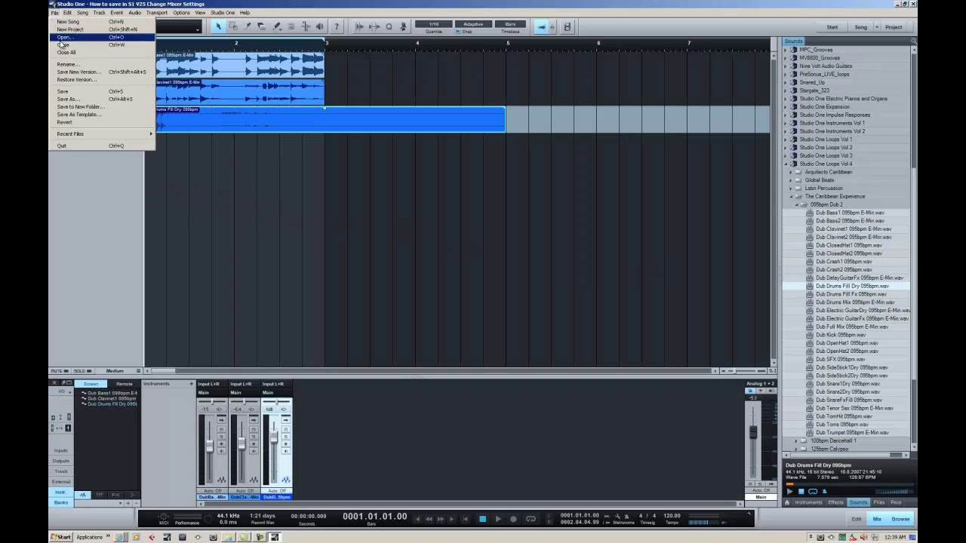
pyautogui.click(67, 91)
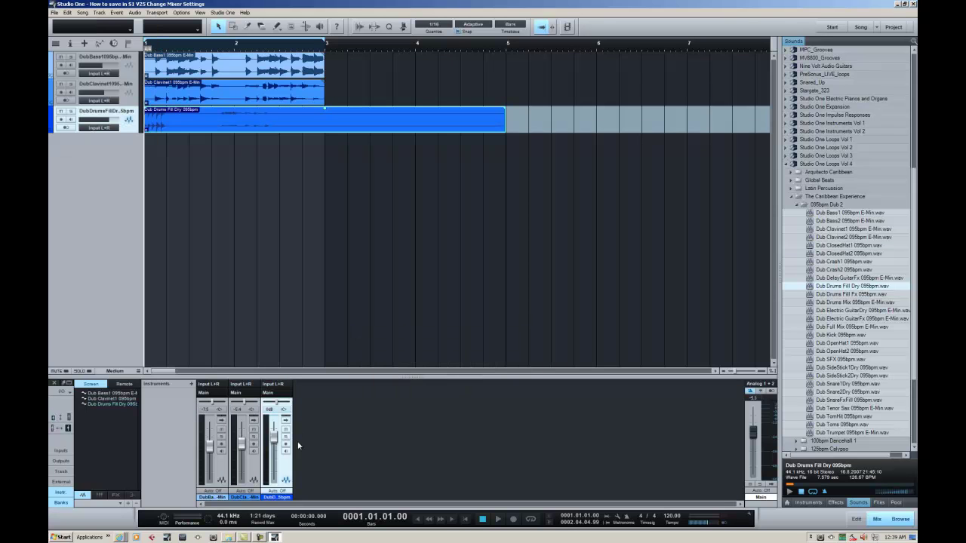
# Step: Switch to Windows Explorer and inspect the Cache and Audio subfolders of the "I will not get a new folder" song folder
pyautogui.click(228, 537)
pyautogui.click(444, 206)
pyautogui.doubleClick(445, 207)
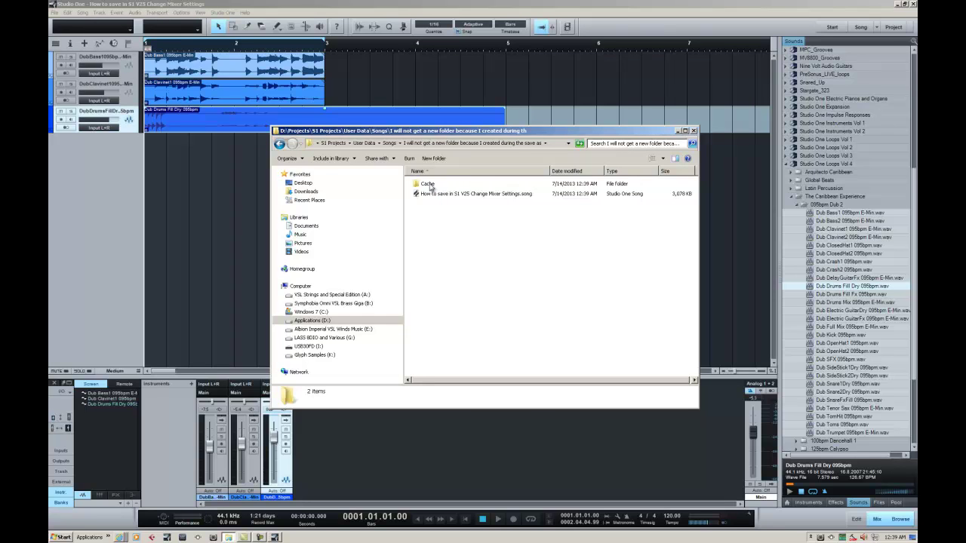
pyautogui.doubleClick(432, 185)
pyautogui.doubleClick(431, 187)
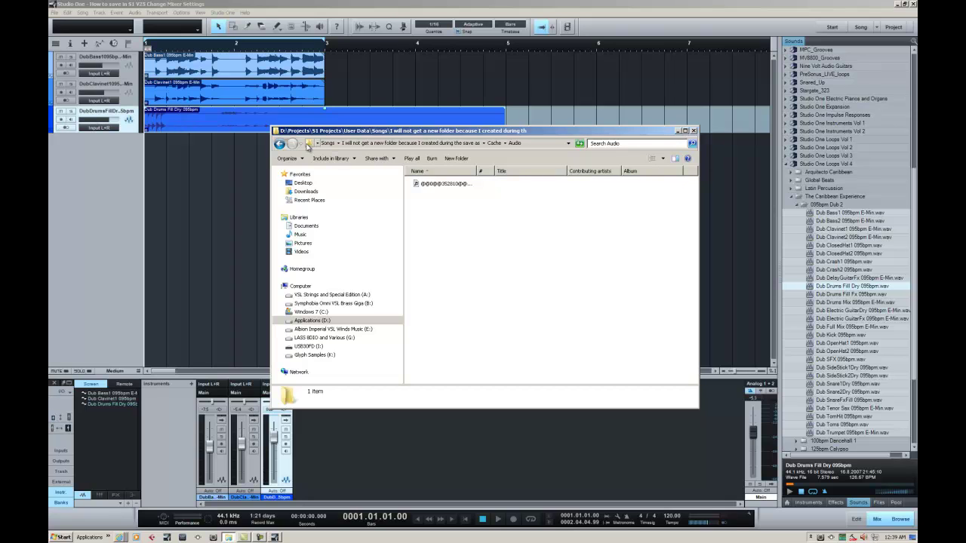
# Step: Return to the Songs folder and compress the "I will not get a new folder" song folder into a RAR archive with normal compression
pyautogui.click(279, 144)
pyautogui.click(279, 144)
pyautogui.click(279, 144)
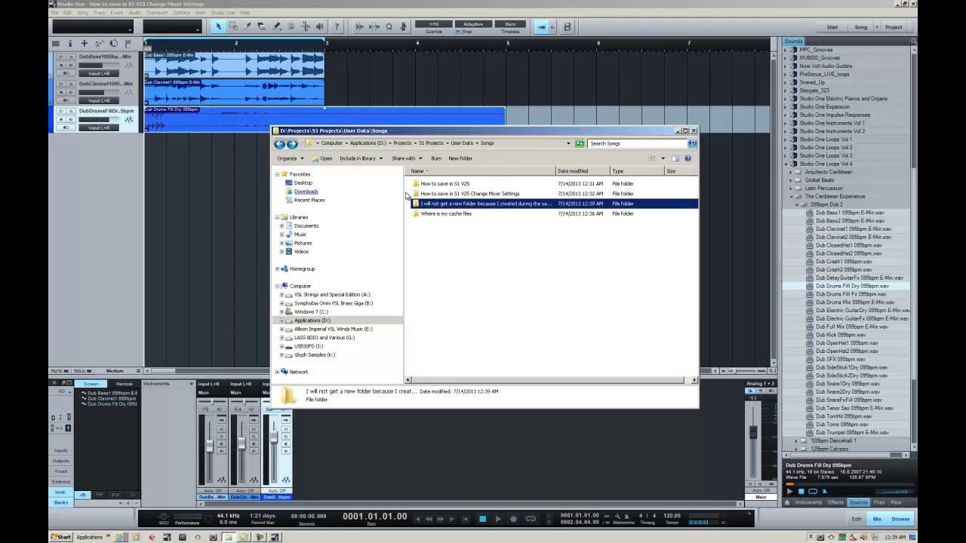
pyautogui.rightClick(427, 203)
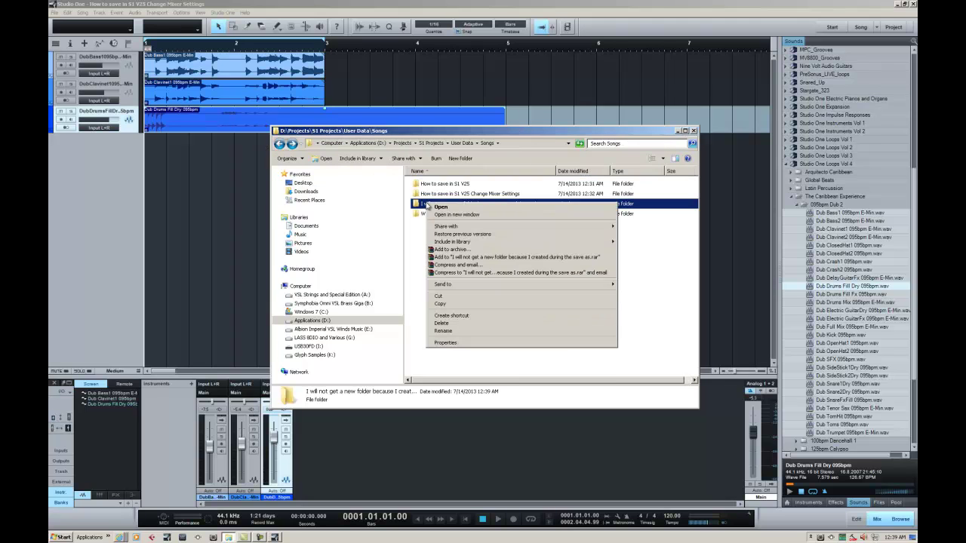
pyautogui.click(461, 251)
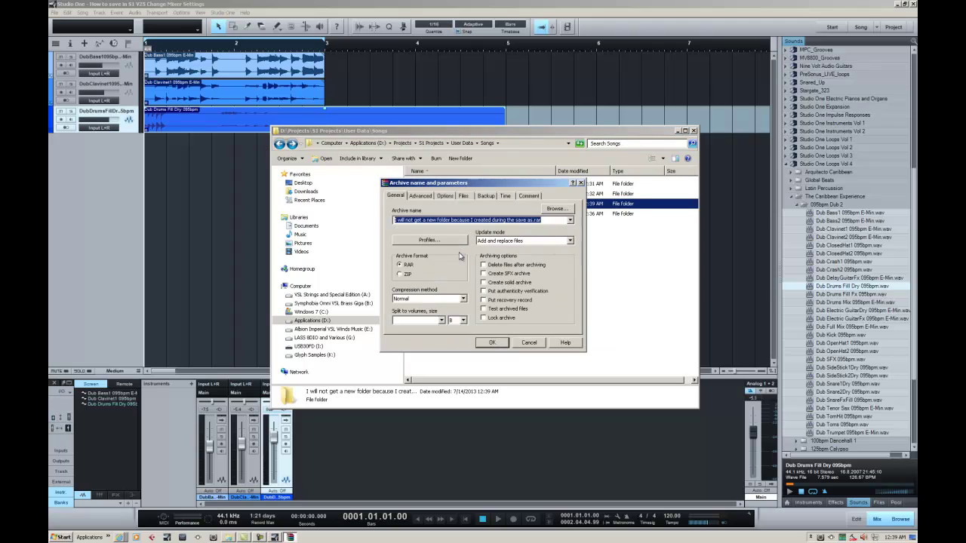
pyautogui.click(494, 343)
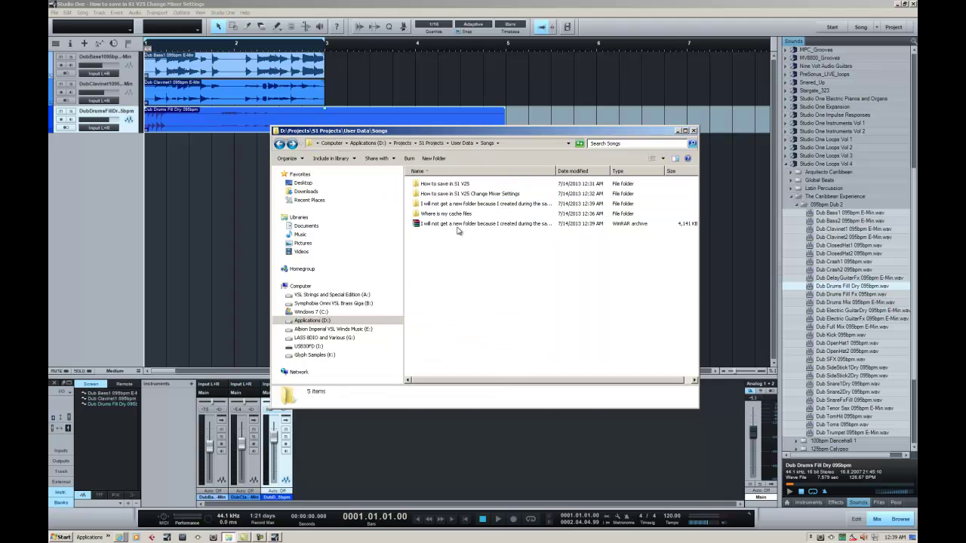
pyautogui.click(457, 225)
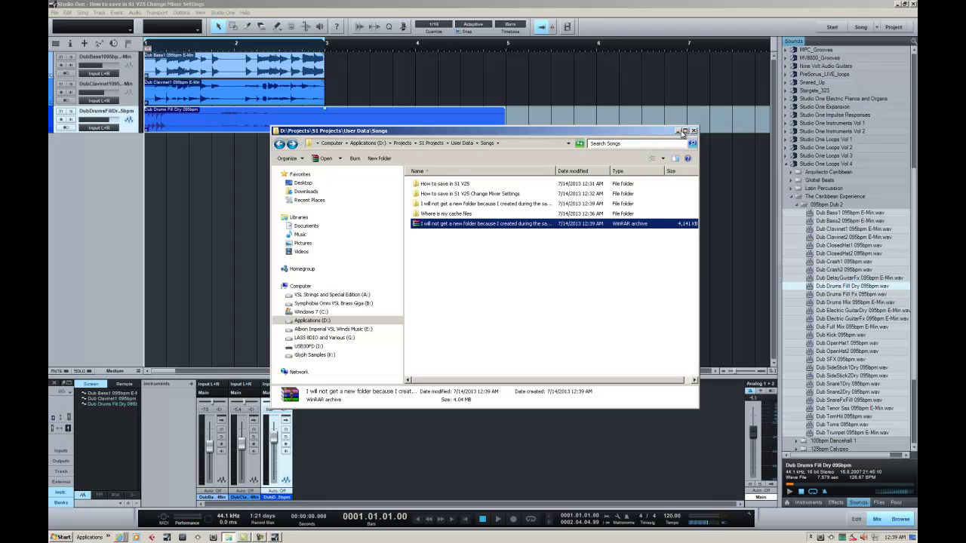
# Step: Switch to Studio One and save the song to a new folder inside Songs as "How to save in S1 V25 New folder version"
pyautogui.click(678, 132)
pyautogui.click(55, 13)
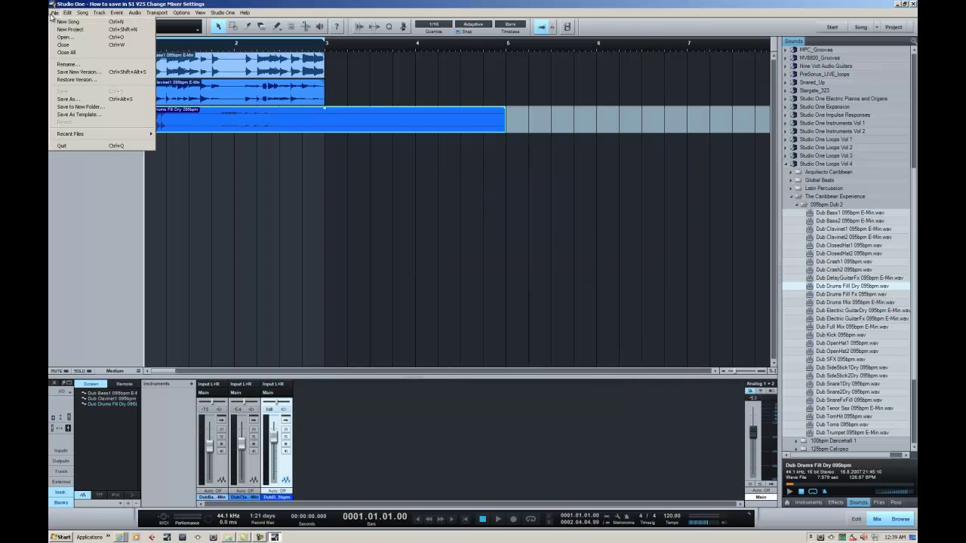
pyautogui.click(78, 107)
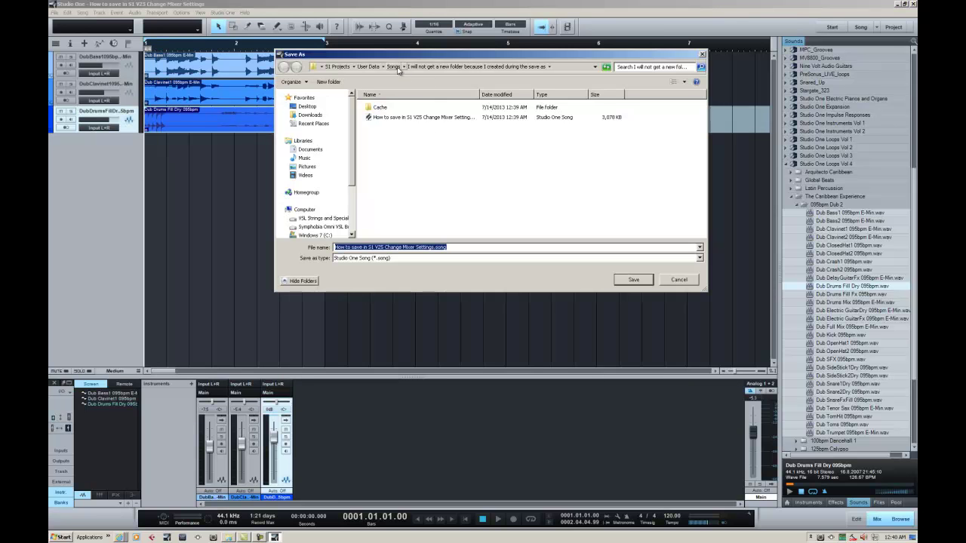
pyautogui.click(394, 67)
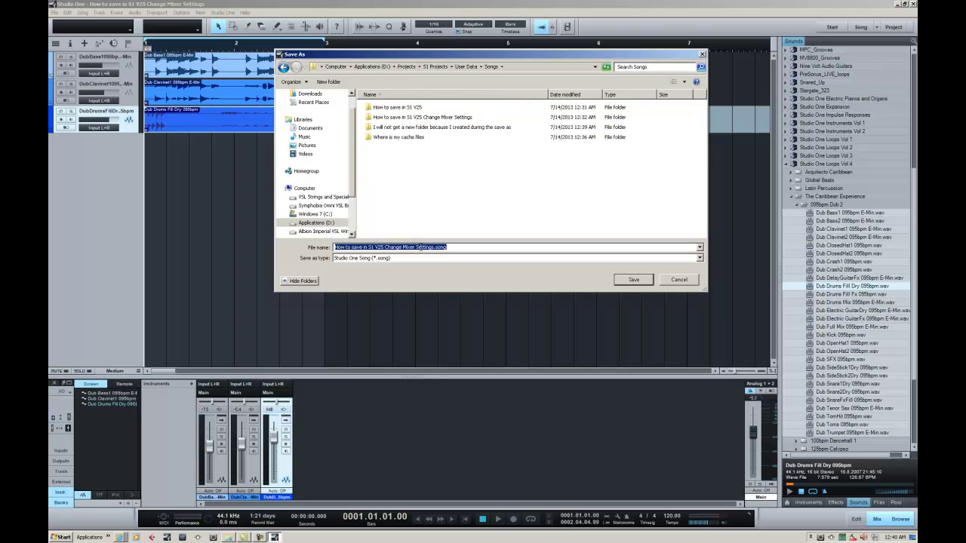
pyautogui.moveTo(434, 249); pyautogui.dragTo(385, 265)
pyautogui.write('New')
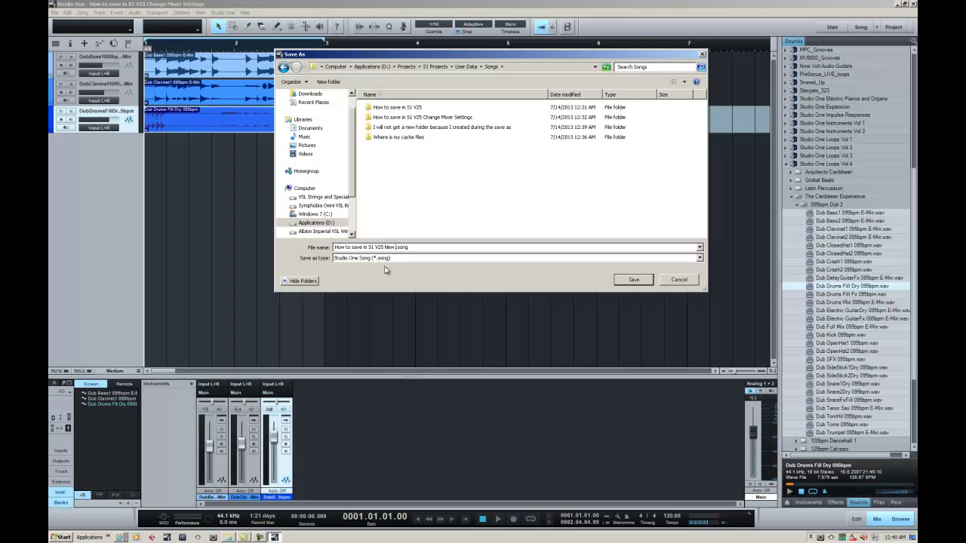
pyautogui.write(' folder version')
pyautogui.click(634, 280)
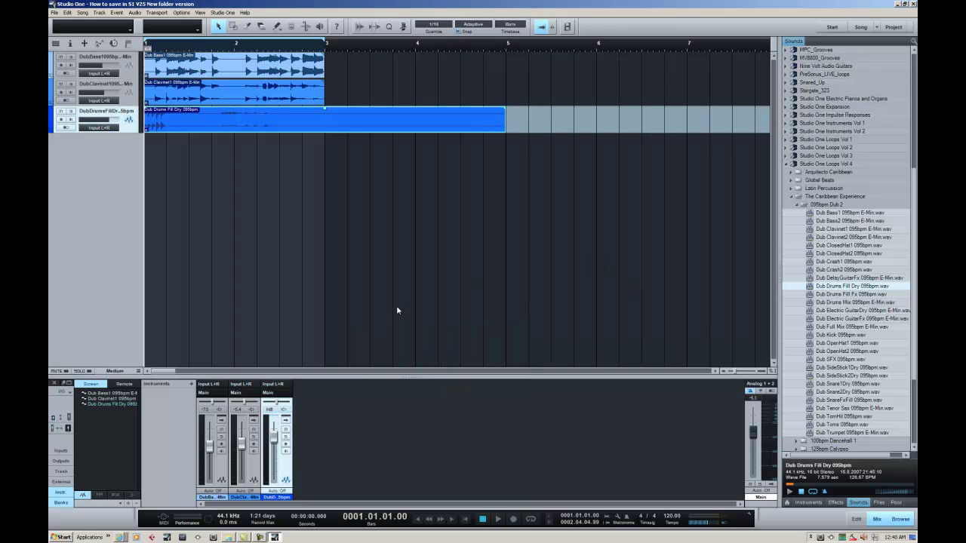
# Step: Switch to Windows Explorer and check what the "How to save in S1 V25 New folder version" folder contains
pyautogui.click(241, 537)
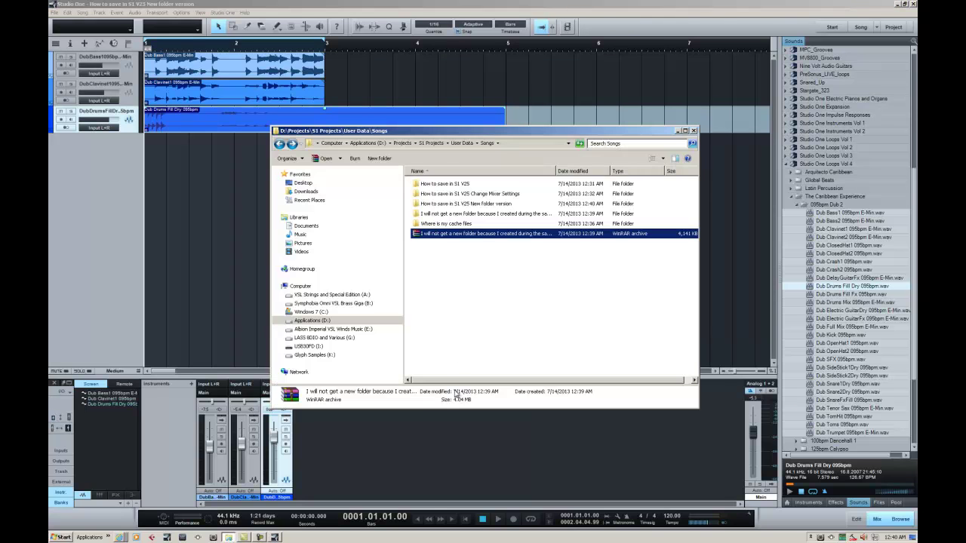
pyautogui.click(451, 282)
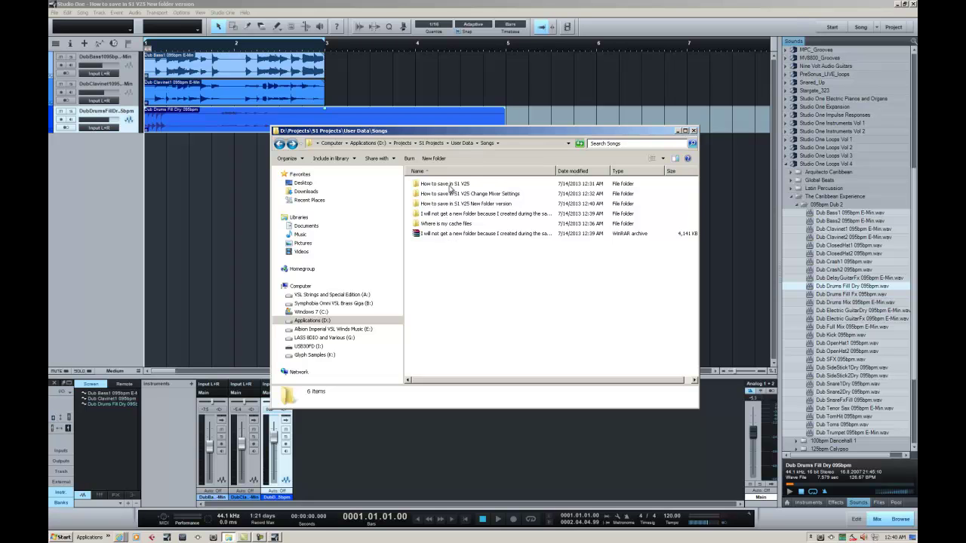
pyautogui.click(465, 215)
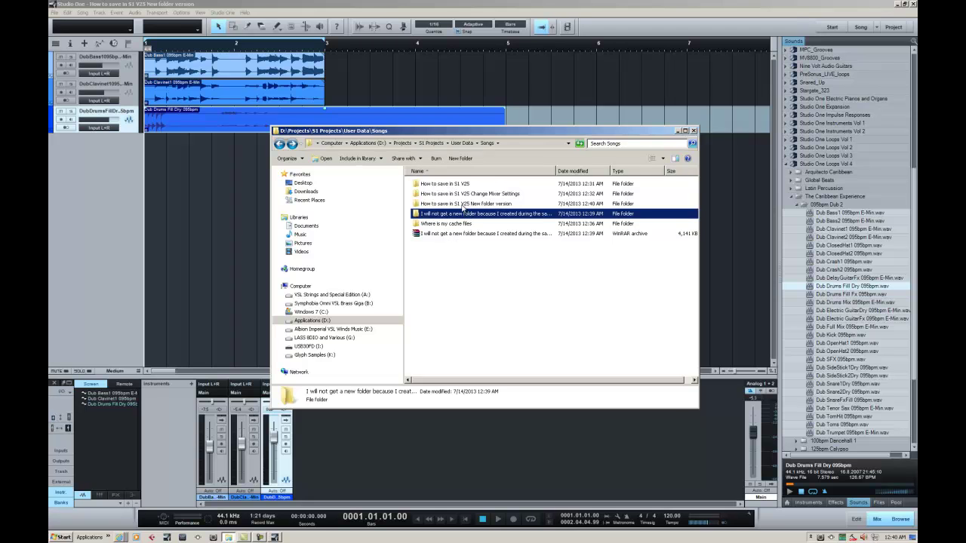
pyautogui.click(462, 204)
pyautogui.doubleClick(461, 204)
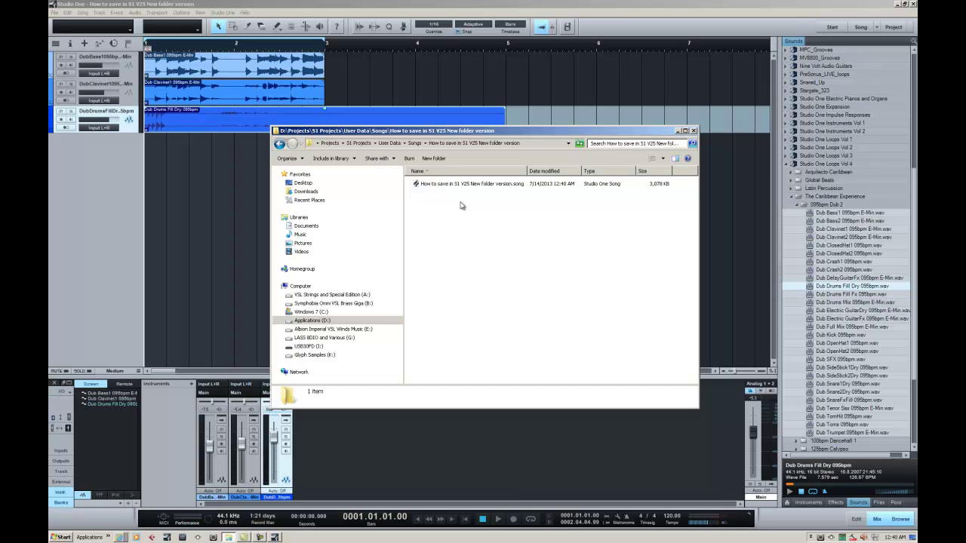
# Step: Return to Studio One, close the song and reopen the New folder version from the recent files
pyautogui.click(678, 131)
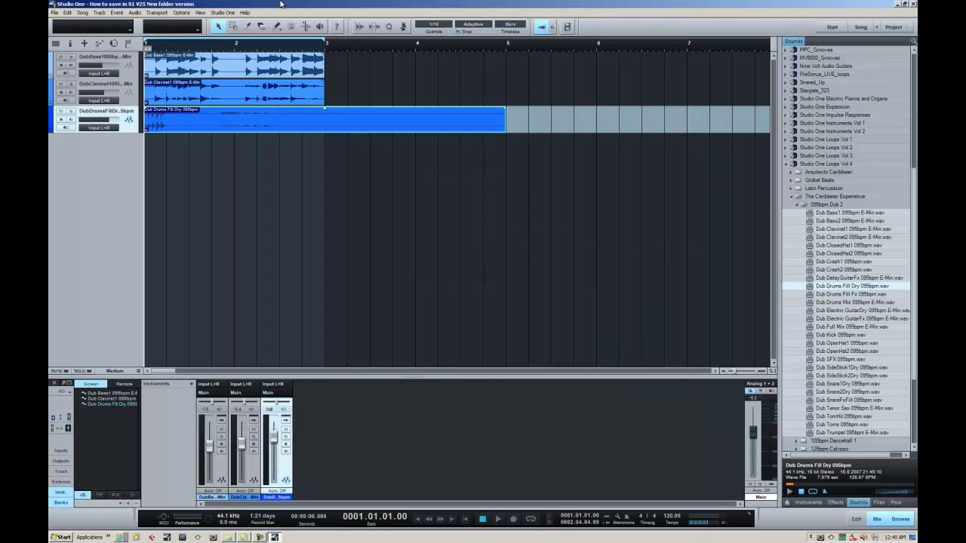
pyautogui.click(56, 13)
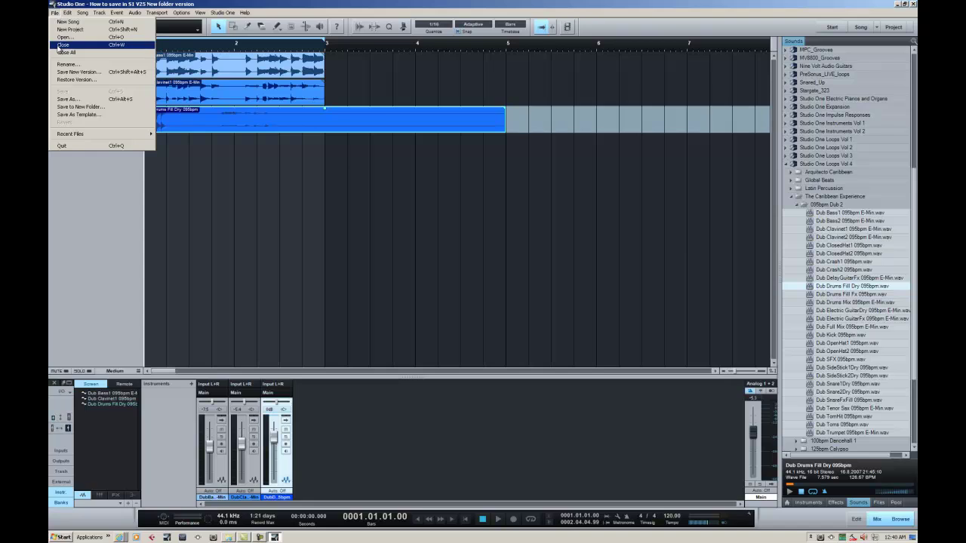
pyautogui.click(62, 45)
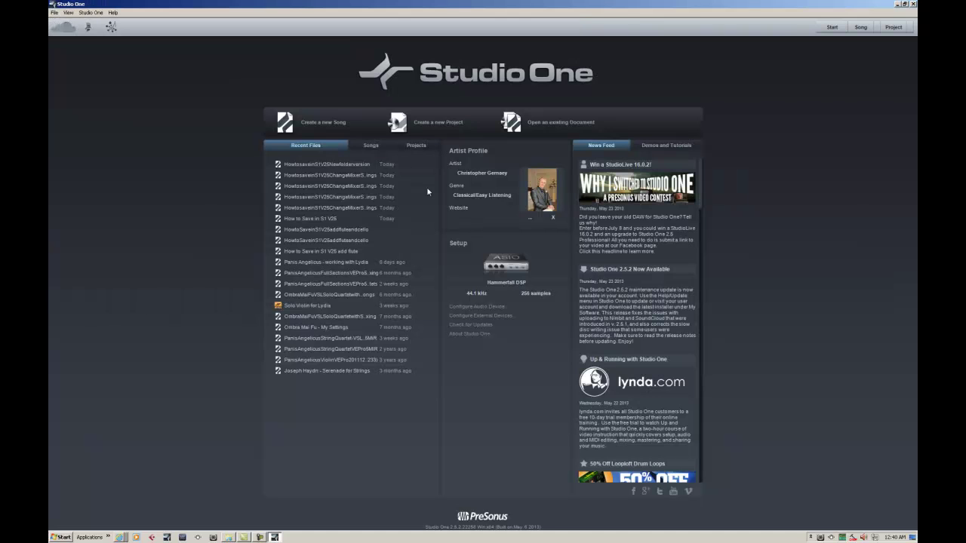
pyautogui.click(349, 166)
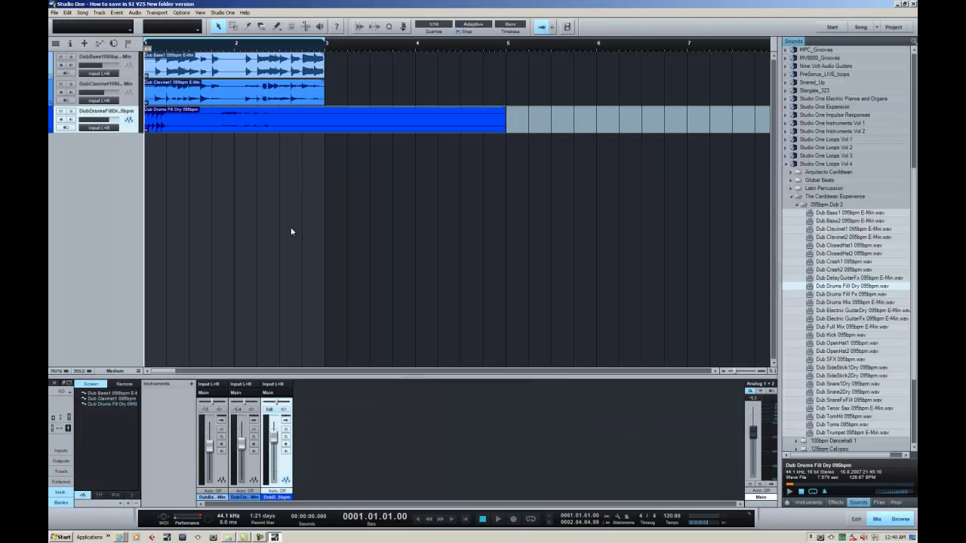
# Step: Switch to Windows Explorer and inspect the Cache and Audio subfolders of the New folder version song
pyautogui.click(240, 538)
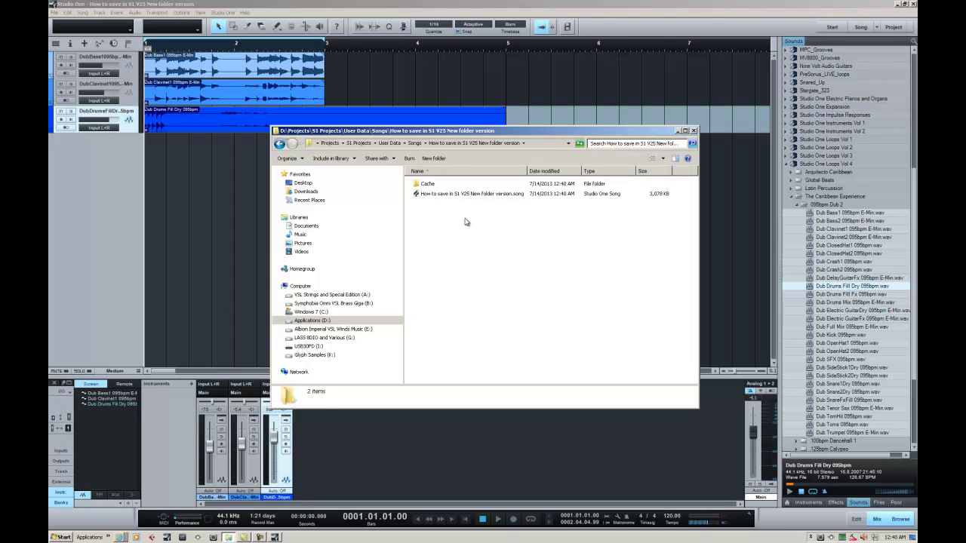
pyautogui.doubleClick(423, 187)
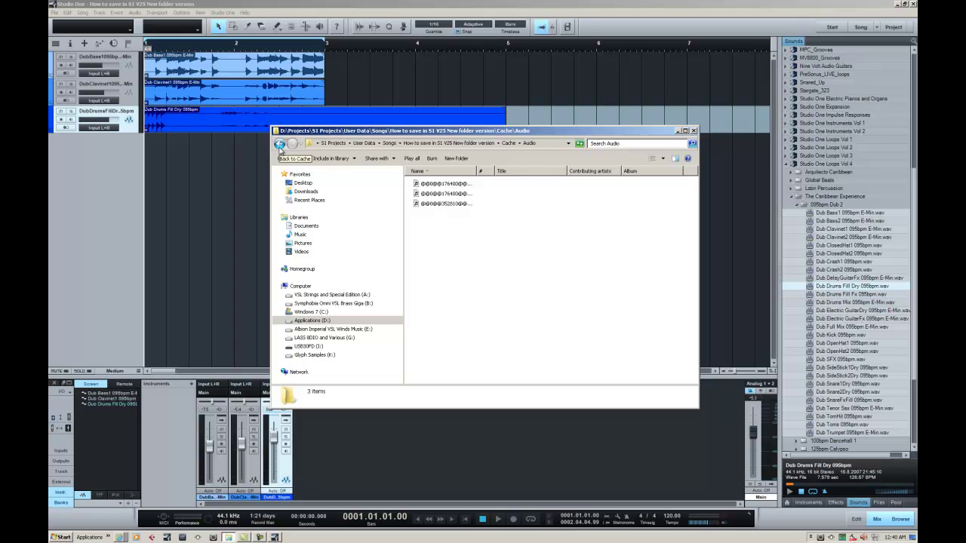
pyautogui.click(279, 144)
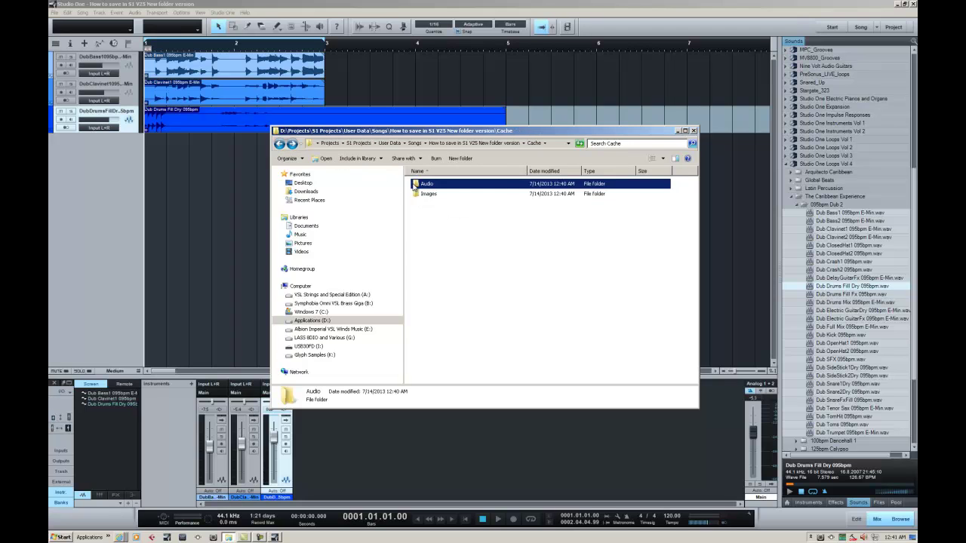
pyautogui.doubleClick(423, 184)
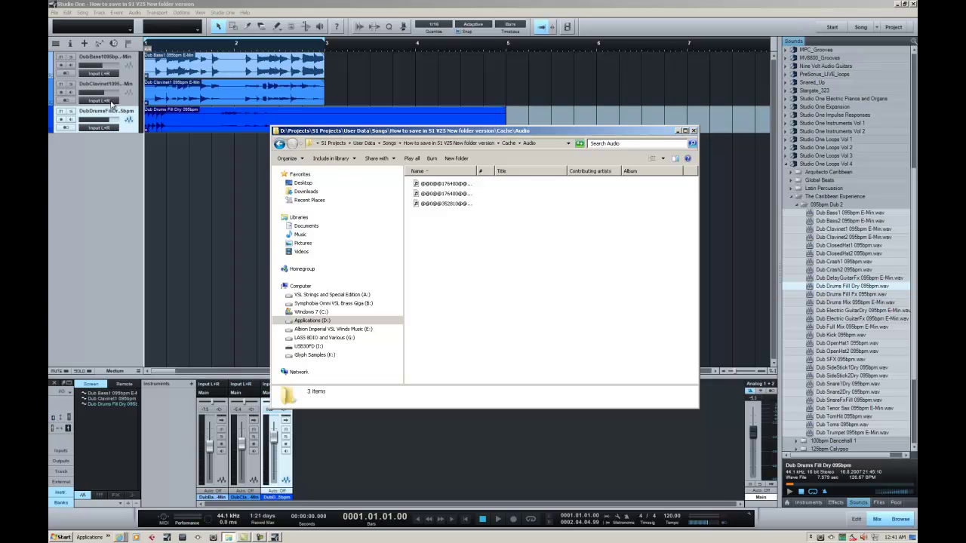
# Step: Go back to the Songs folder and compress the "How to save in S1 V25 New folder version" folder into a RAR archive
pyautogui.click(279, 144)
pyautogui.click(279, 144)
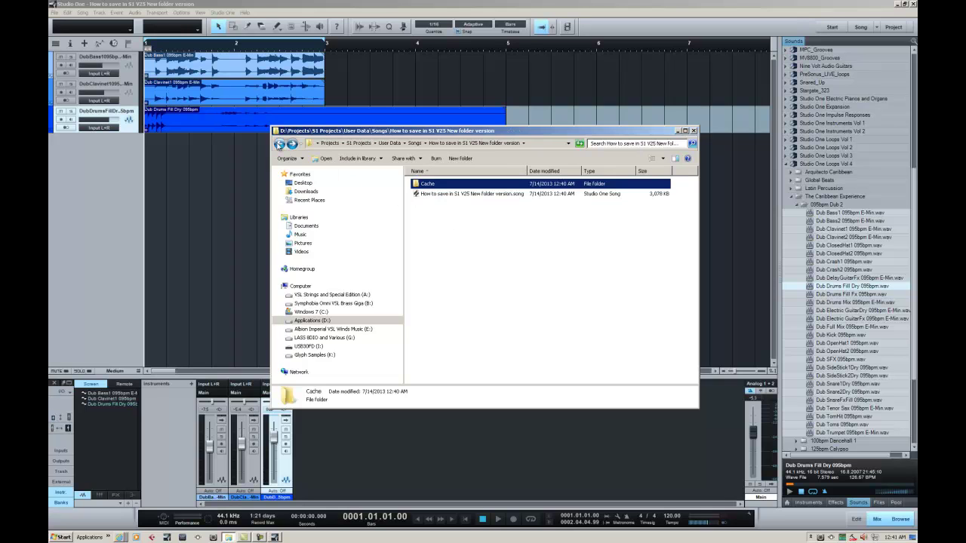
pyautogui.click(280, 144)
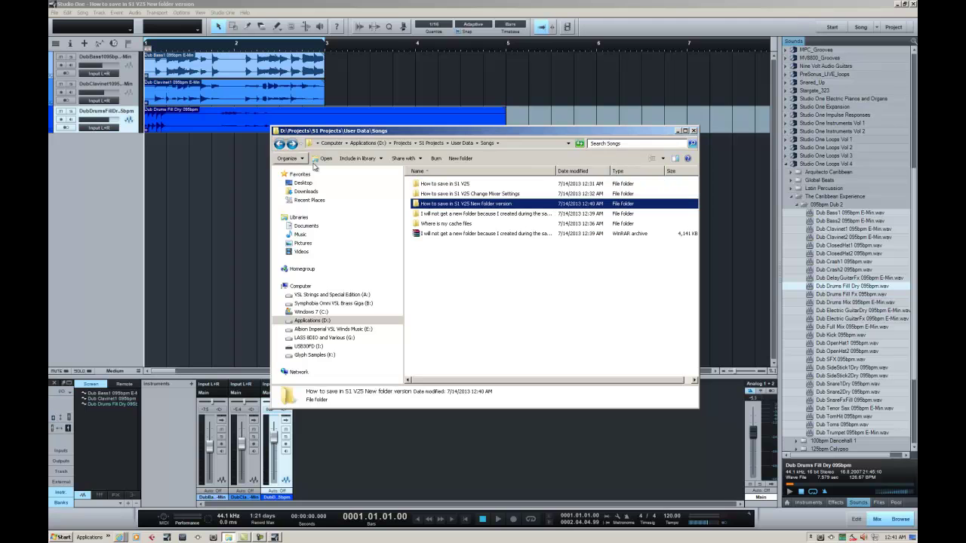
pyautogui.rightClick(438, 206)
pyautogui.click(463, 250)
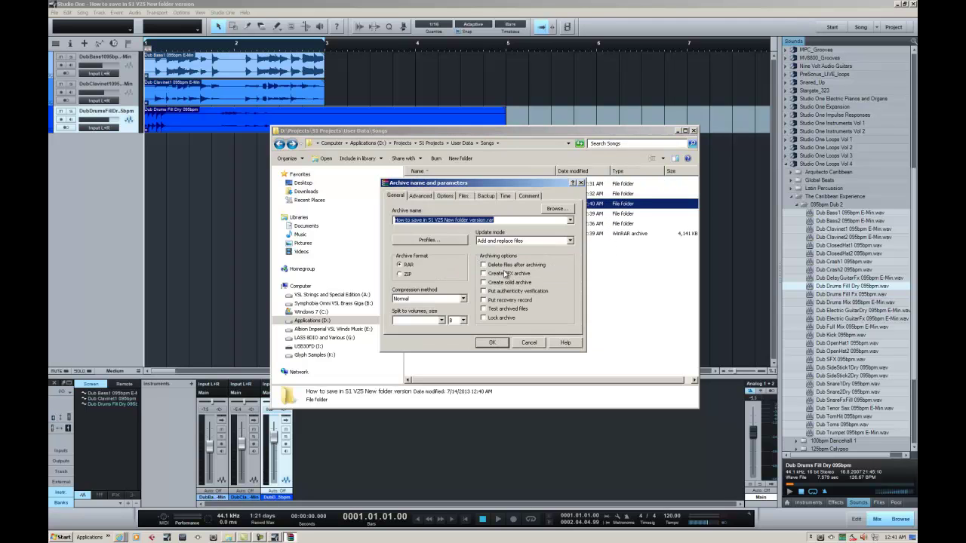
pyautogui.click(505, 343)
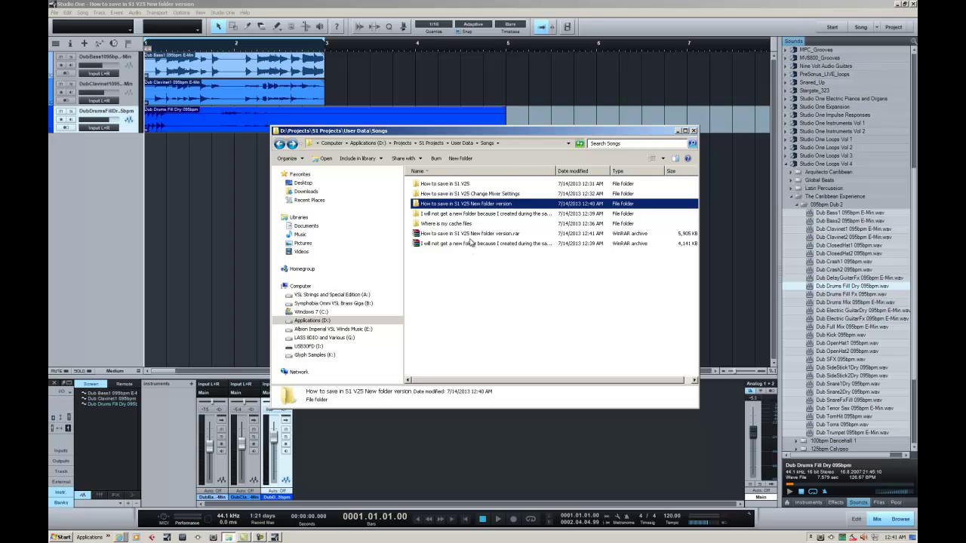
pyautogui.click(468, 234)
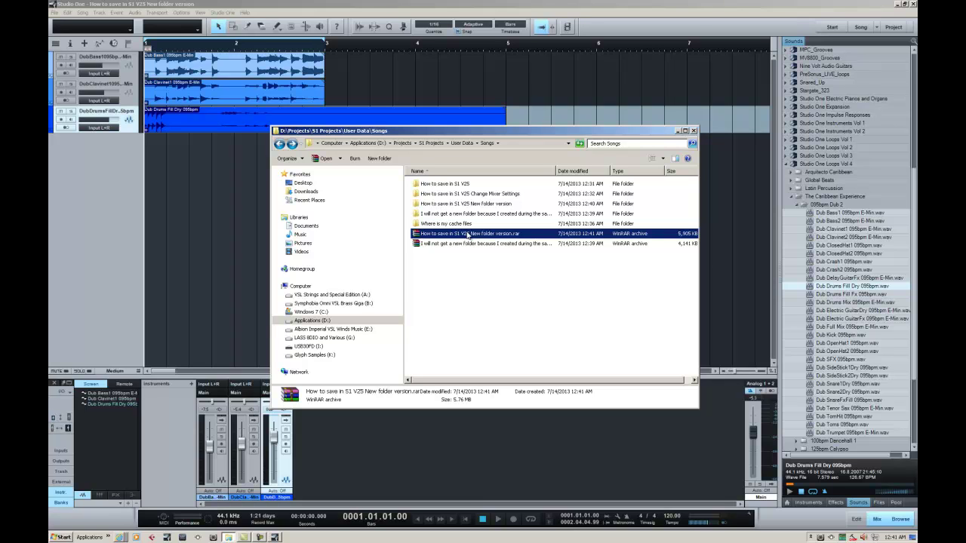
# Step: Inspect the cached audio and the song files, including the Change Mixer Settings version, in the "How to save in S1 V25" folder
pyautogui.doubleClick(456, 185)
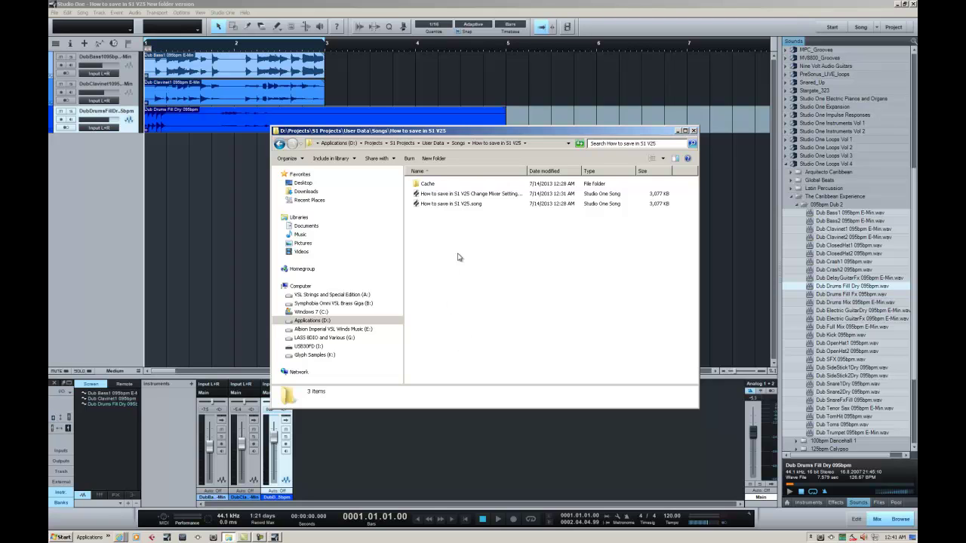
pyautogui.click(424, 186)
pyautogui.doubleClick(424, 186)
pyautogui.doubleClick(425, 186)
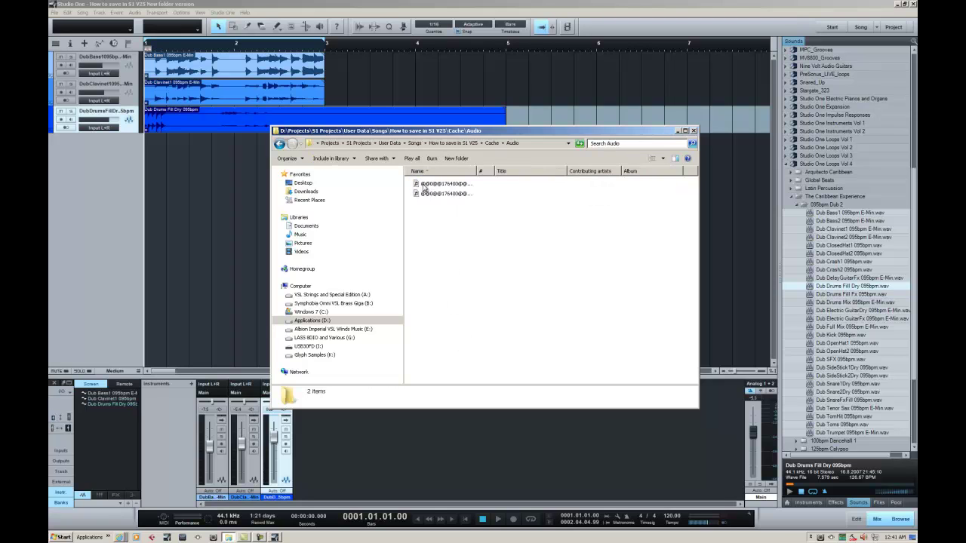
pyautogui.click(279, 144)
pyautogui.click(280, 144)
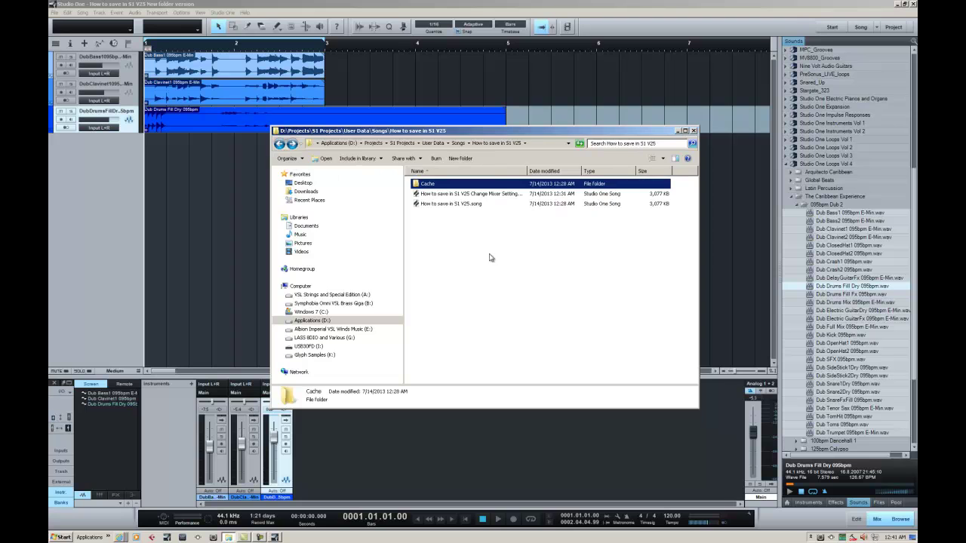
pyautogui.click(445, 195)
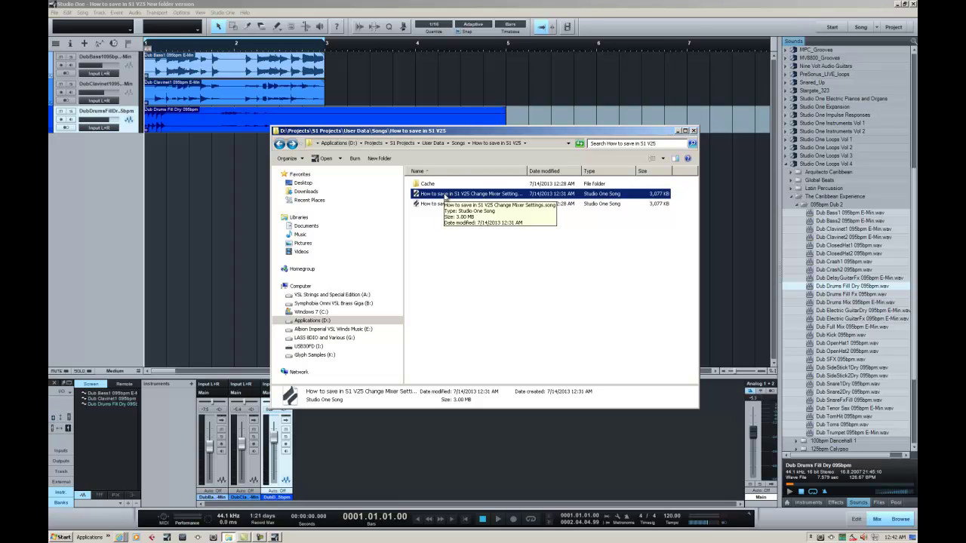
# Step: Review the S1 Projects folder structure, including Mixing Stage, and return to the Songs folder under User Data
pyautogui.click(402, 144)
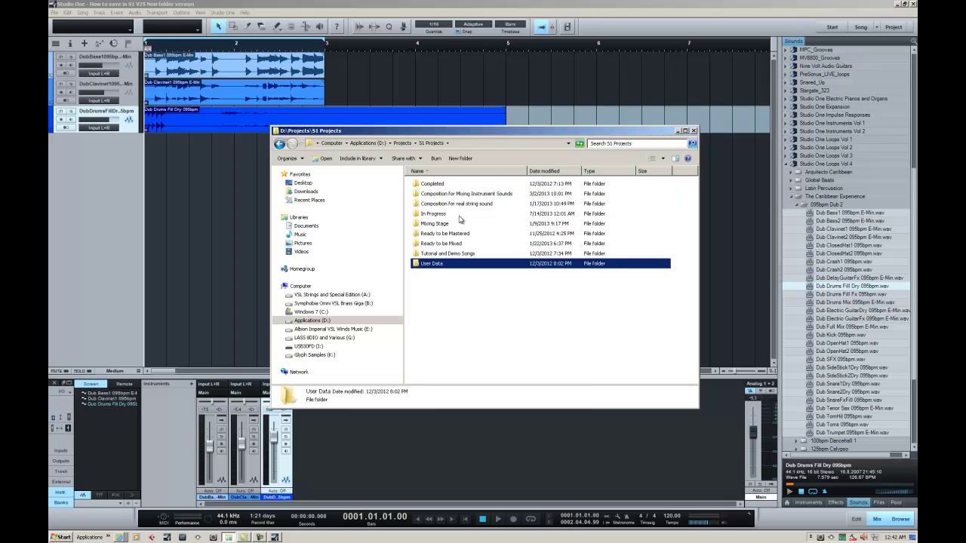
pyautogui.click(441, 225)
pyautogui.doubleClick(442, 225)
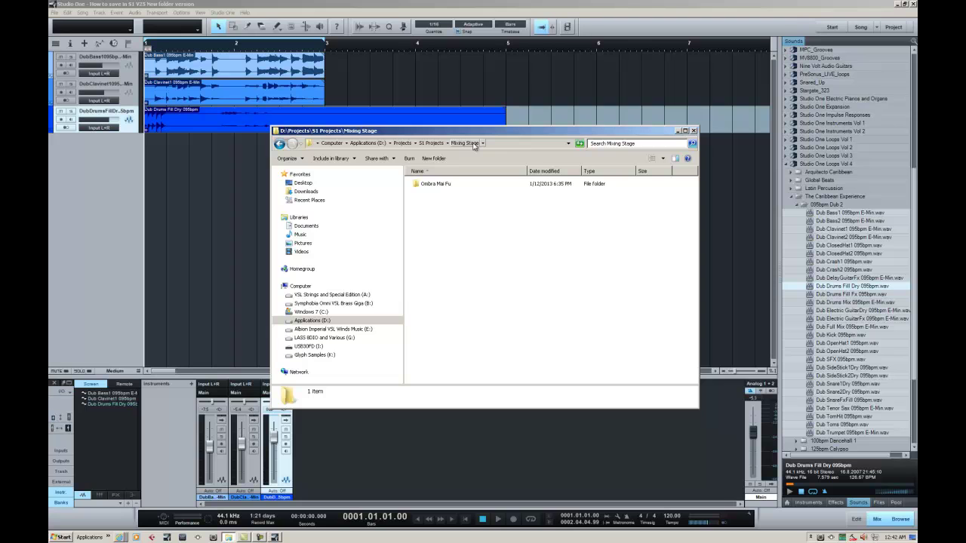
pyautogui.click(431, 144)
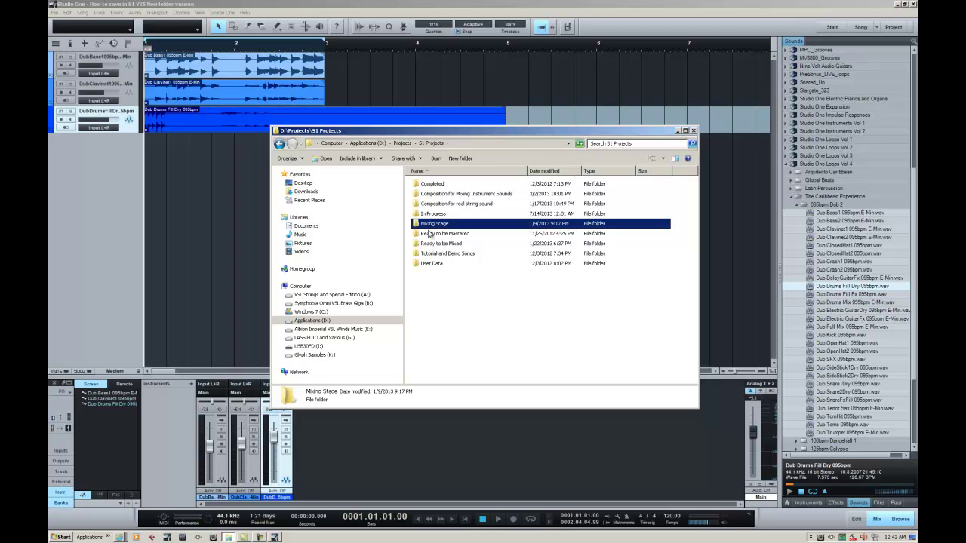
pyautogui.doubleClick(432, 264)
pyautogui.doubleClick(435, 215)
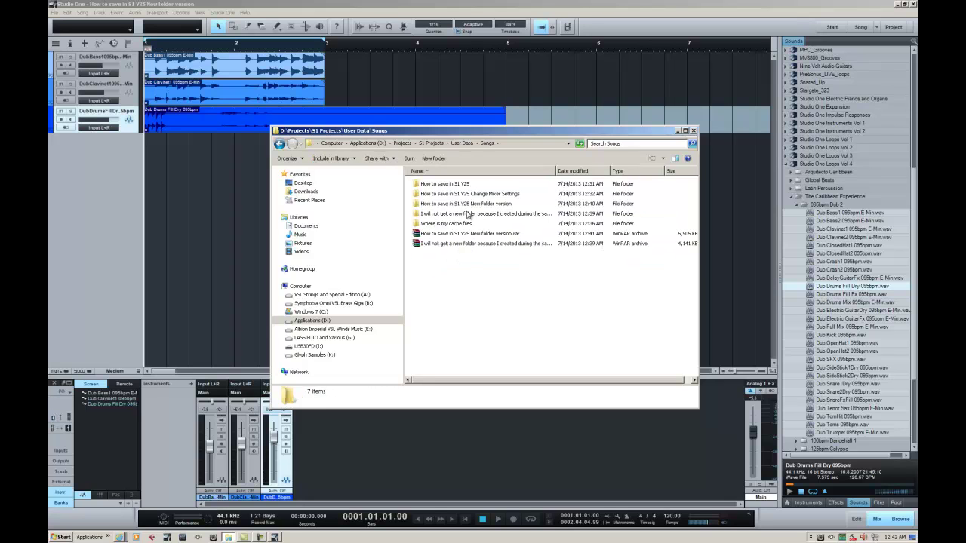
# Step: Inspect the contents of the "How to save in S1 V25 New folder version" folder in Windows Explorer and return to Studio One
pyautogui.click(678, 132)
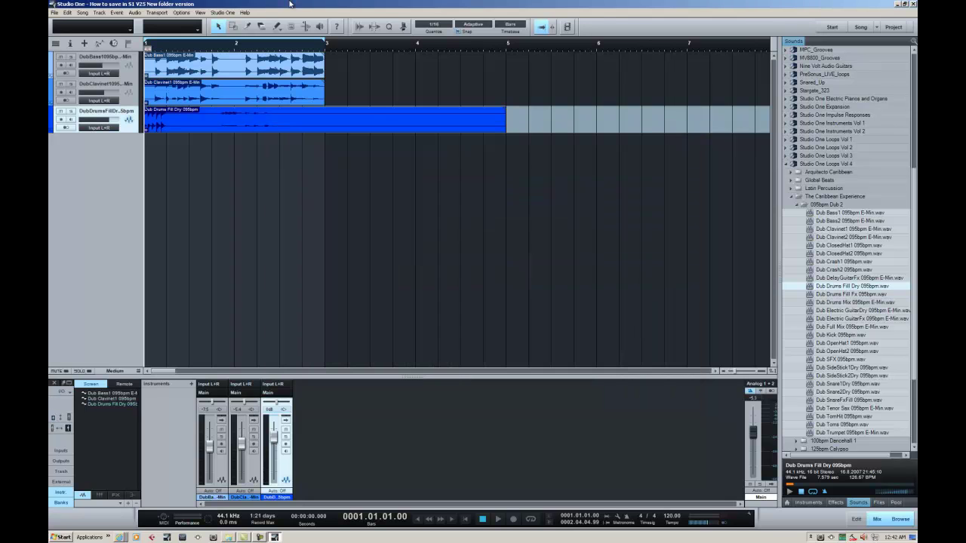
pyautogui.click(54, 13)
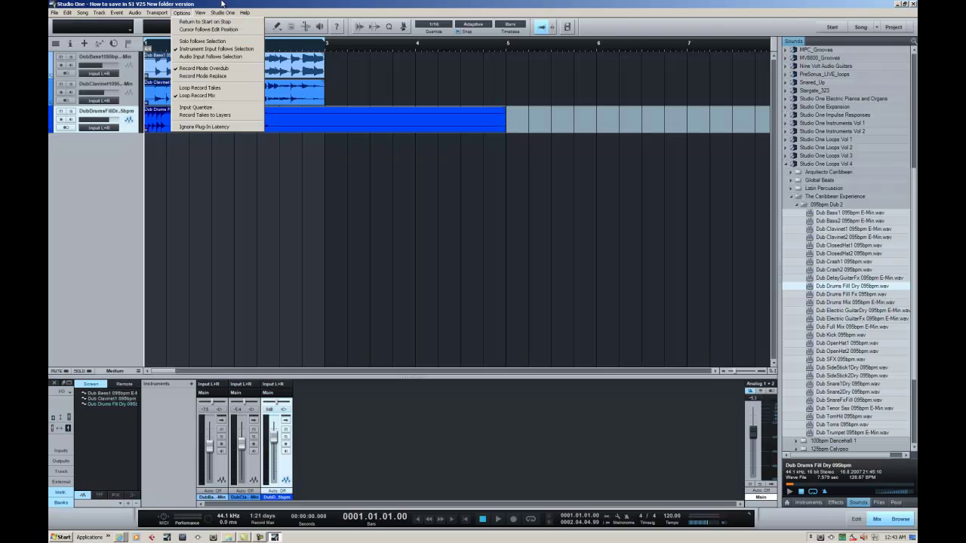
pyautogui.click(228, 538)
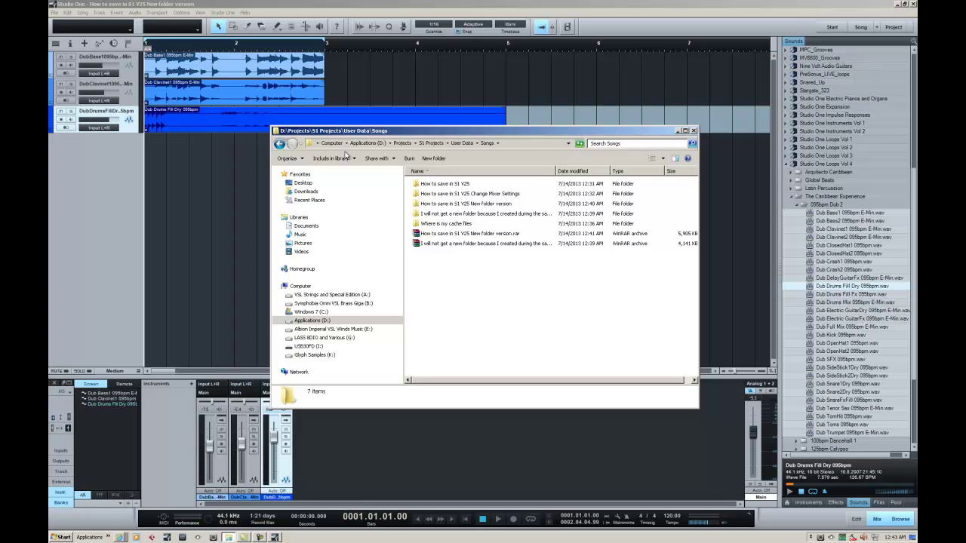
pyautogui.doubleClick(468, 204)
pyautogui.moveTo(526, 172); pyautogui.dragTo(571, 171)
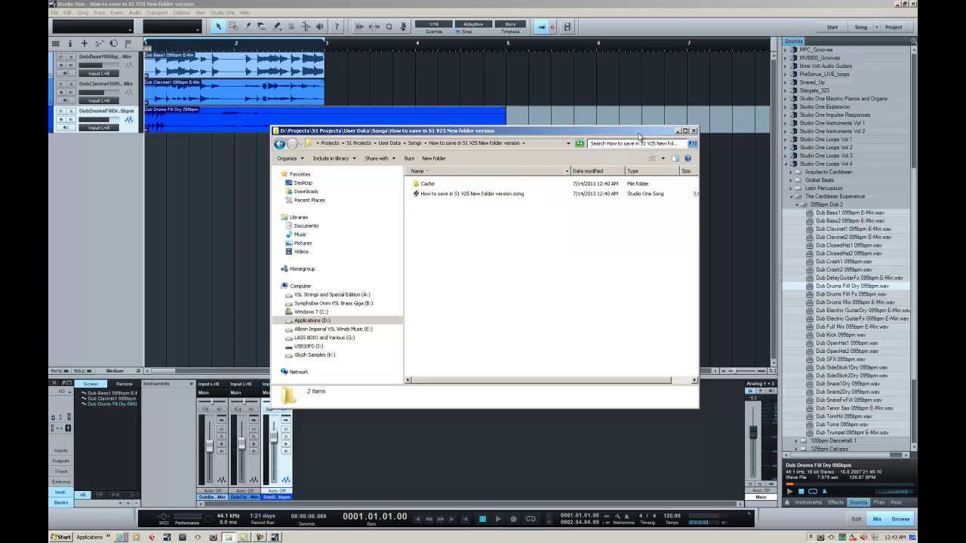
pyautogui.click(693, 132)
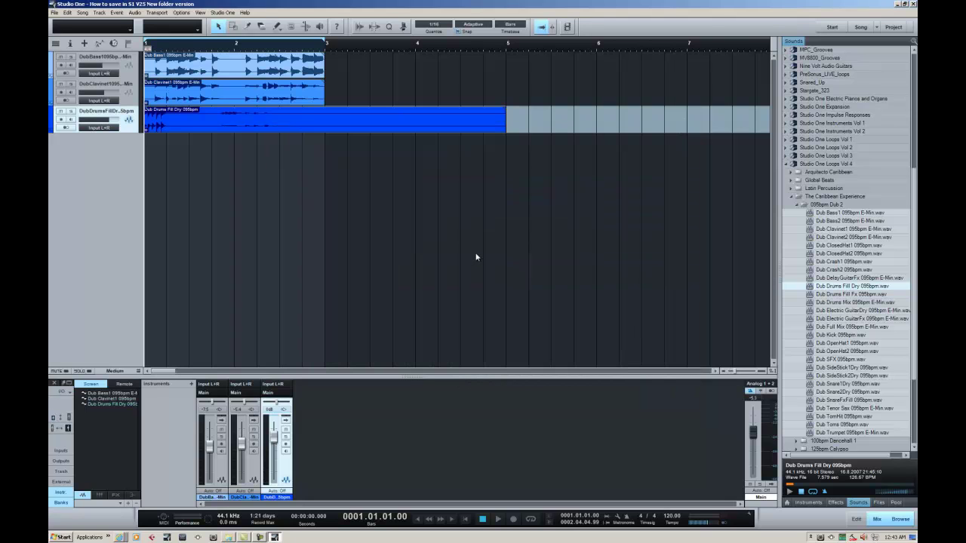
# Step: Add the Dub Crash1 095bpm loop on a new track and save a new version described as "Added Crash Cymbol"
pyautogui.moveTo(844, 262); pyautogui.dragTo(149, 199)
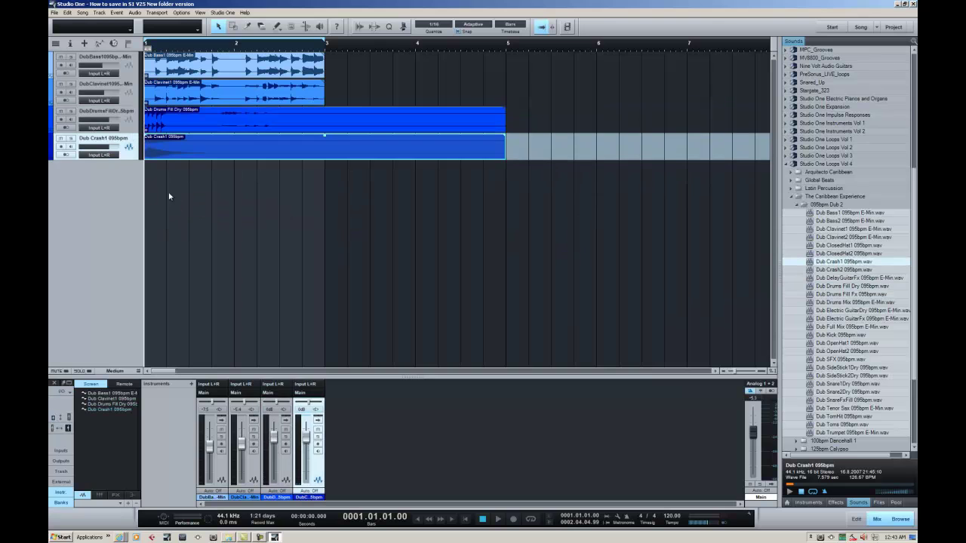
pyautogui.click(55, 13)
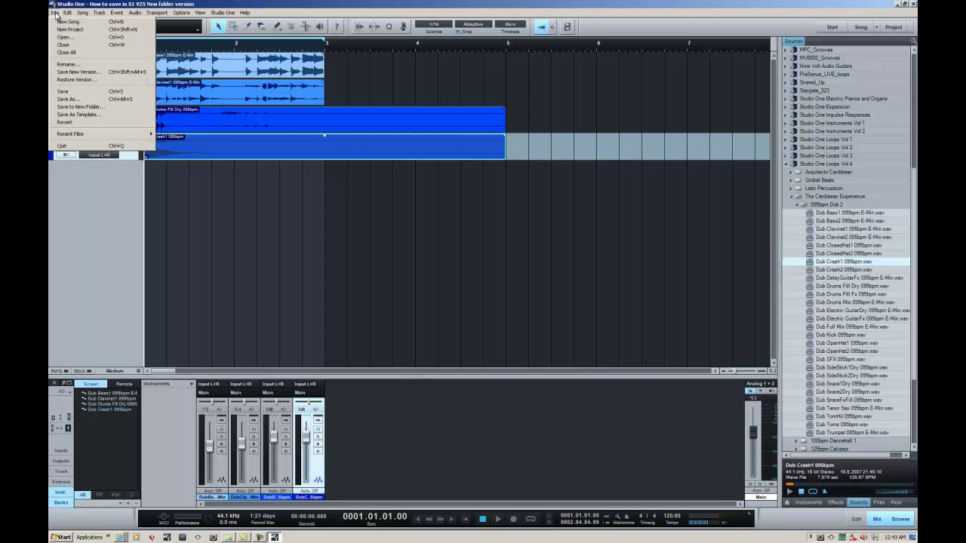
pyautogui.click(79, 72)
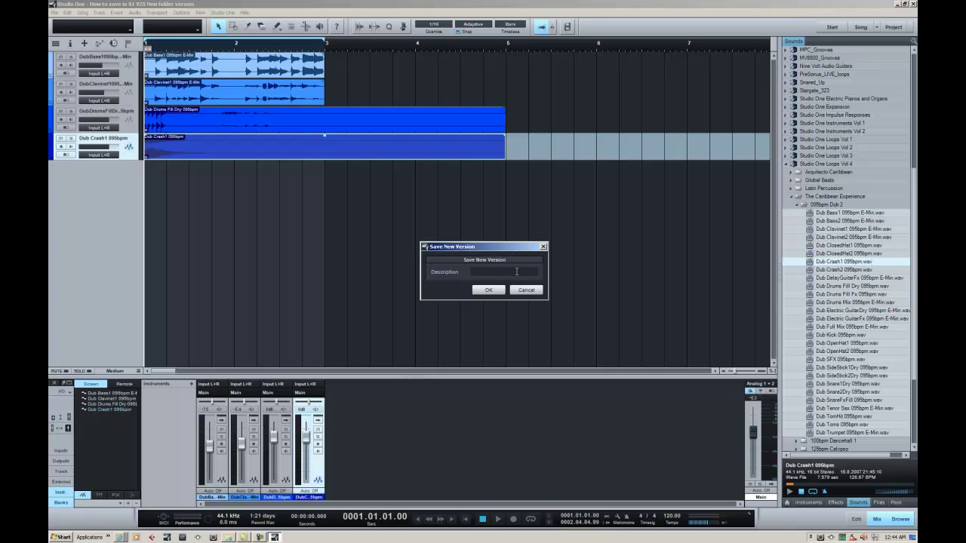
pyautogui.write('Added Crash Cymbol')
pyautogui.click(476, 290)
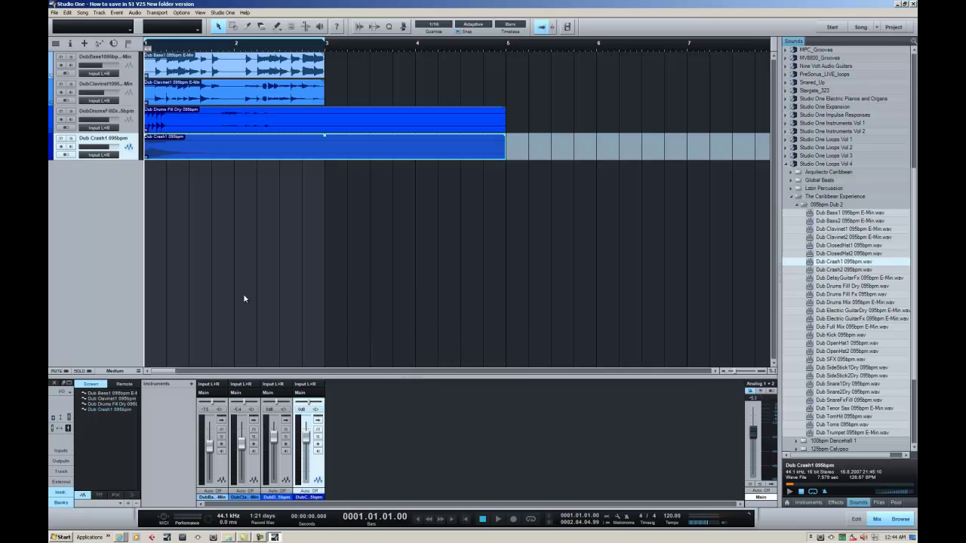
# Step: Switch to Windows Explorer, inspect the song's History subfolder and main song file, and return to Studio One
pyautogui.click(229, 537)
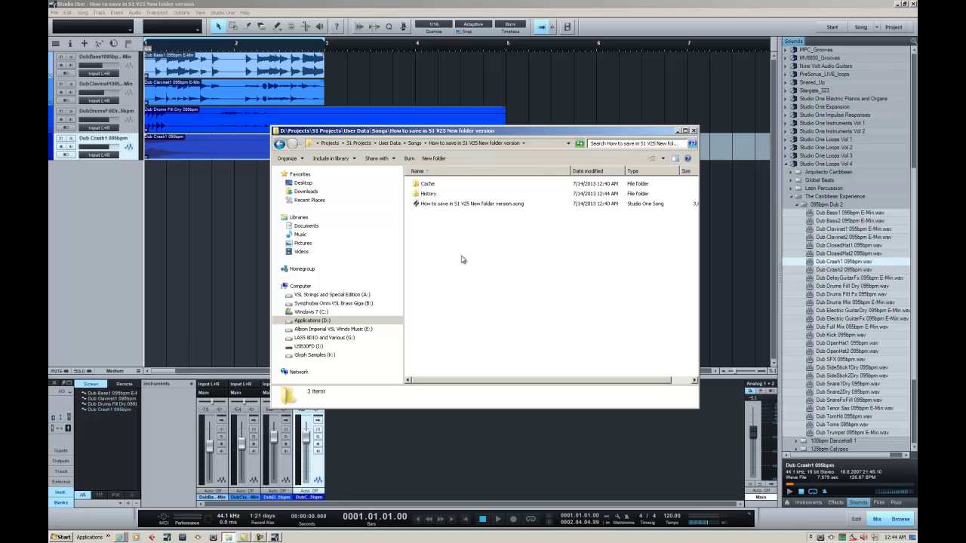
pyautogui.doubleClick(428, 194)
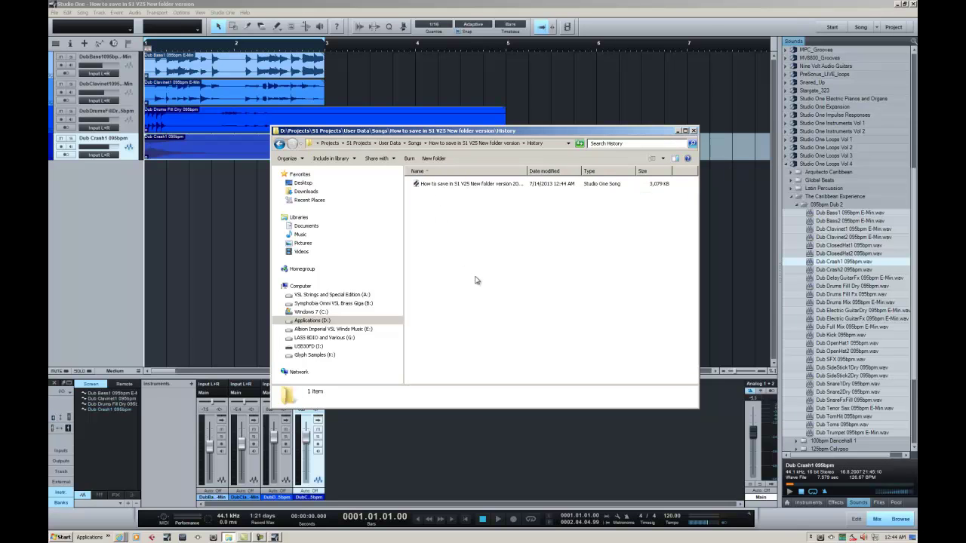
pyautogui.moveTo(559, 171); pyautogui.dragTo(601, 167)
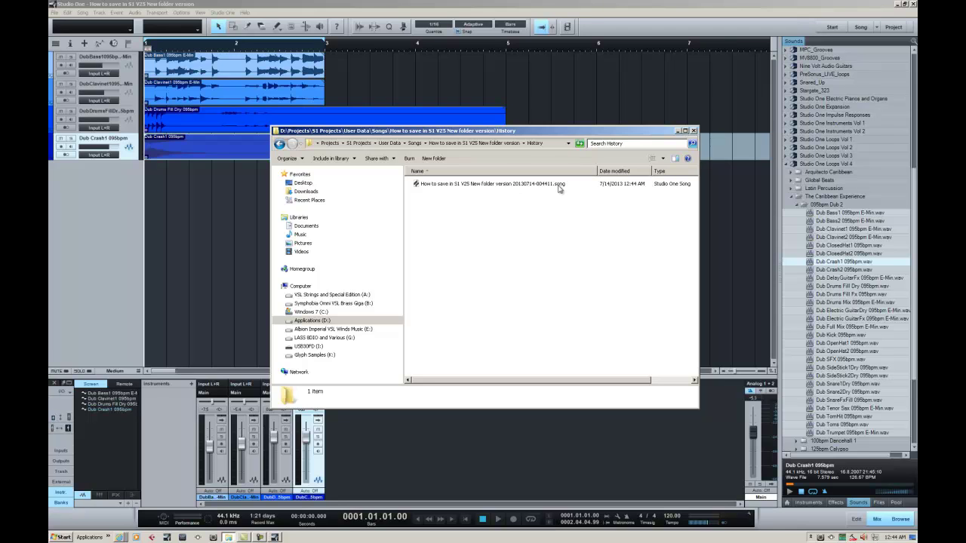
pyautogui.click(498, 144)
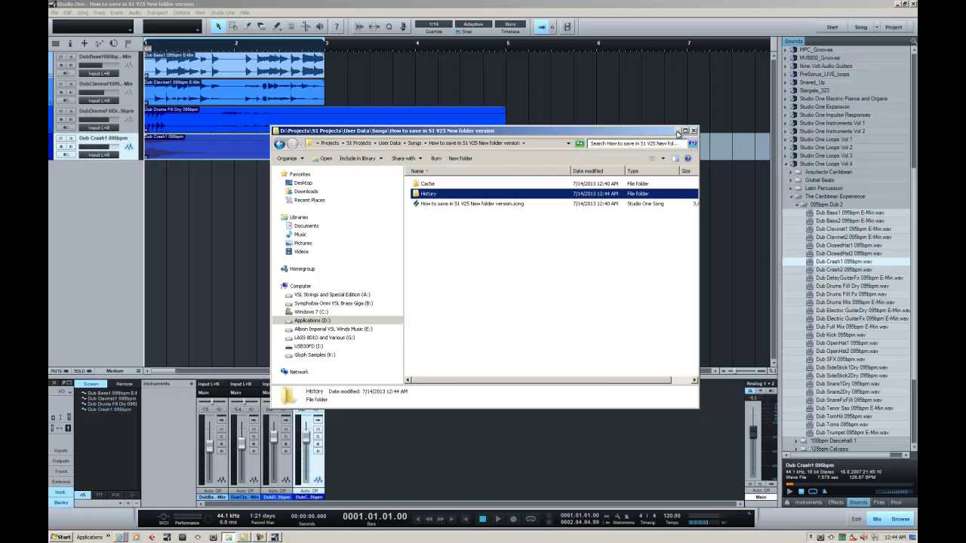
pyautogui.click(465, 206)
pyautogui.click(677, 131)
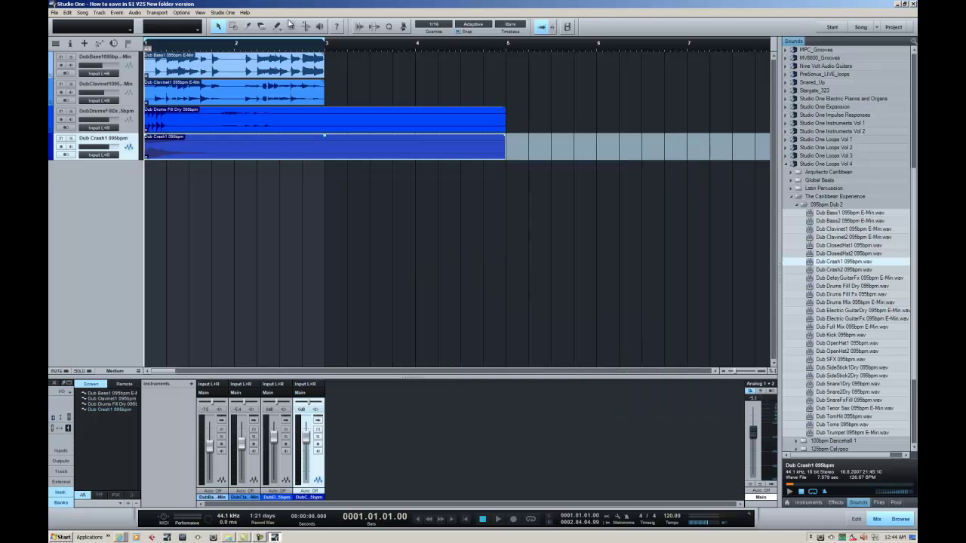
# Step: Review the saved versions in the enlarged Restore Version dialog and leave it without restoring anything
pyautogui.click(54, 13)
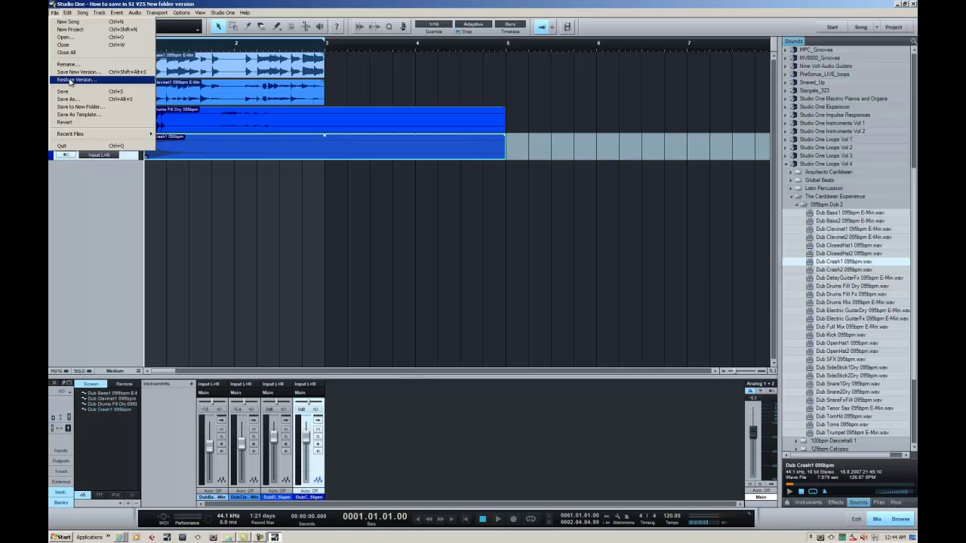
pyautogui.click(70, 81)
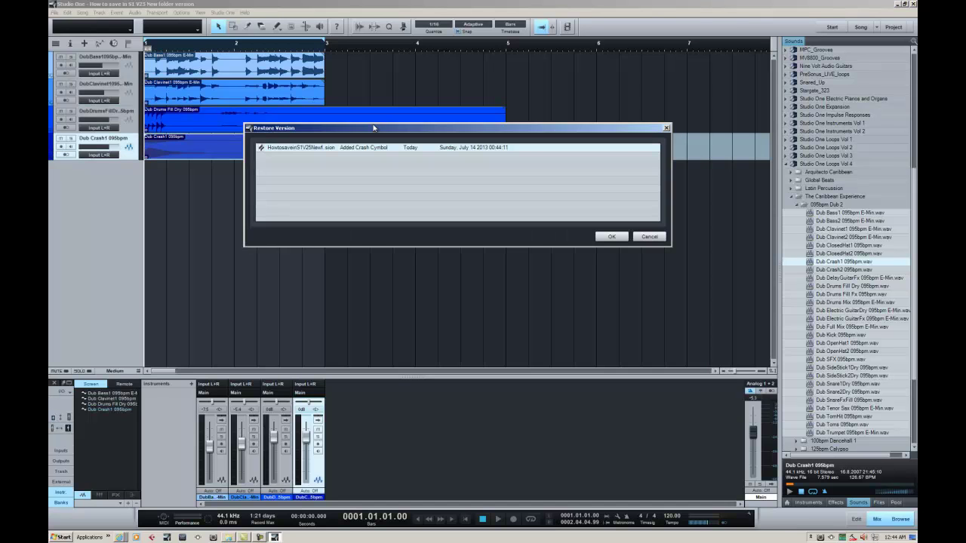
pyautogui.moveTo(498, 240); pyautogui.dragTo(507, 340)
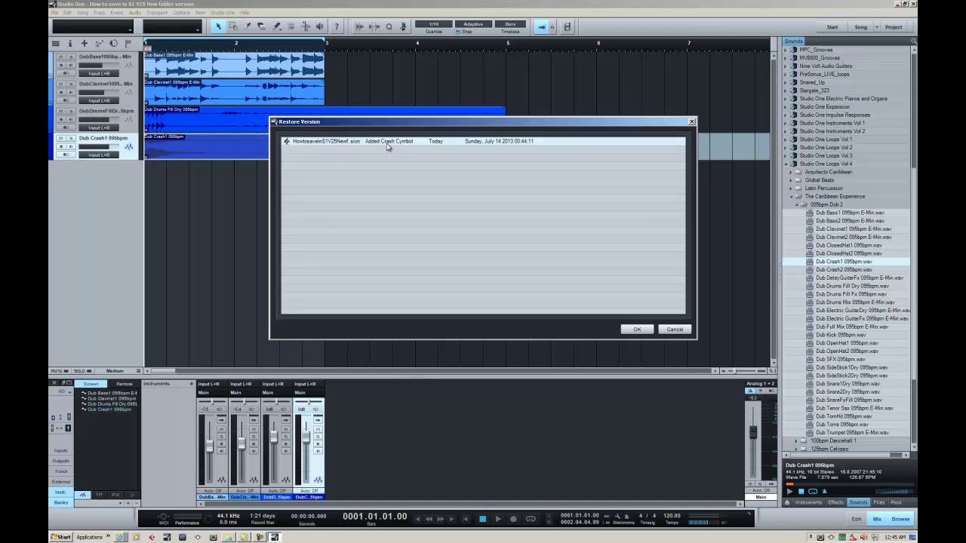
pyautogui.click(673, 330)
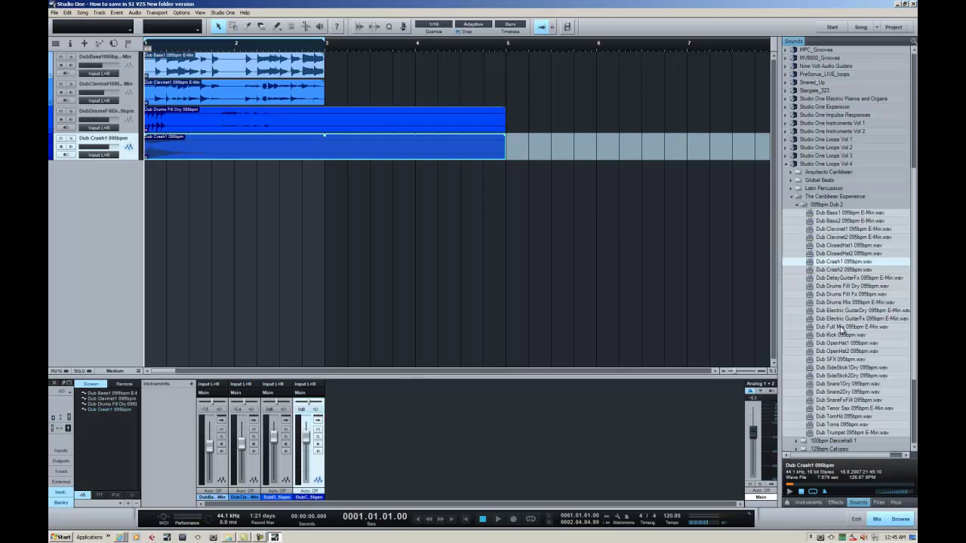
# Step: Add the Dub Electric GuitarDry 095bpm E-Min loop on a new track and save a new version described as "Added Crash and Guitar"
pyautogui.moveTo(840, 310); pyautogui.dragTo(151, 209)
pyautogui.click(55, 12)
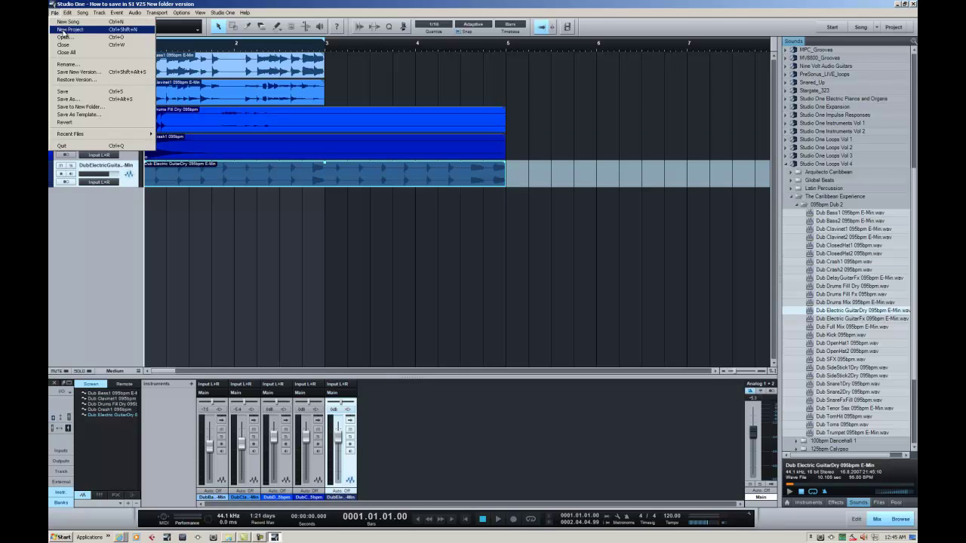
pyautogui.click(79, 72)
pyautogui.write('Added')
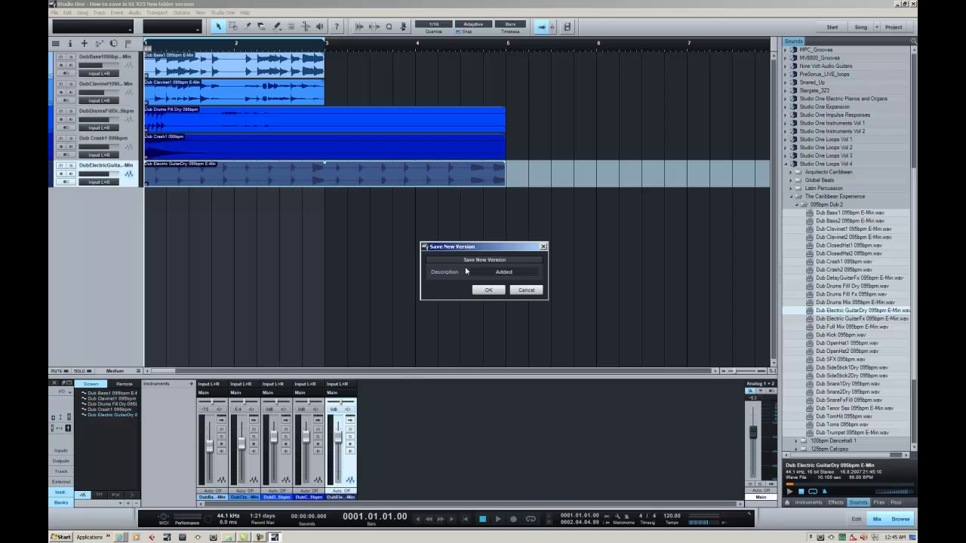
pyautogui.write(' Crash')
pyautogui.write('Guitar')
pyautogui.press('Return')
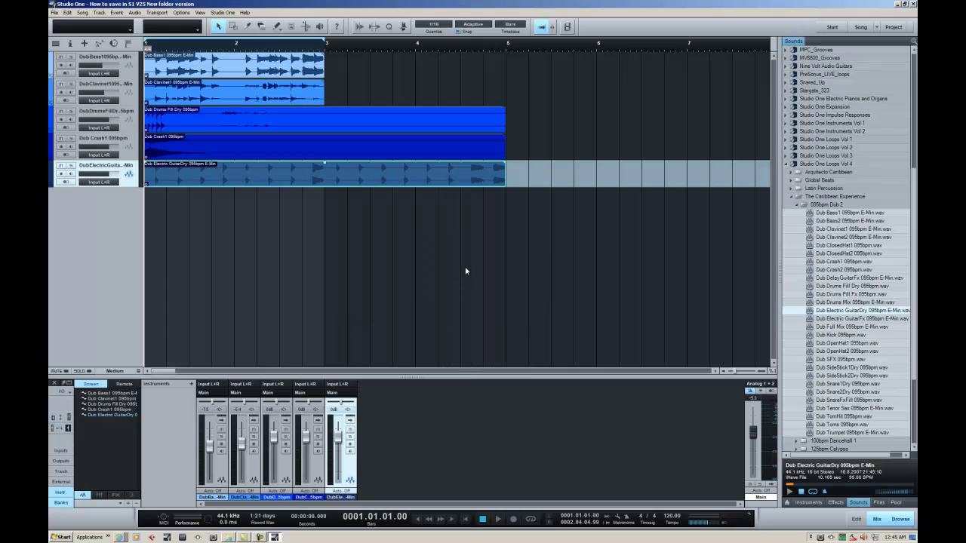
# Step: Compare the Restore Version list with the History folder in Windows Explorer, and choose the "Added Crash Cymbol" version to restore
pyautogui.click(56, 12)
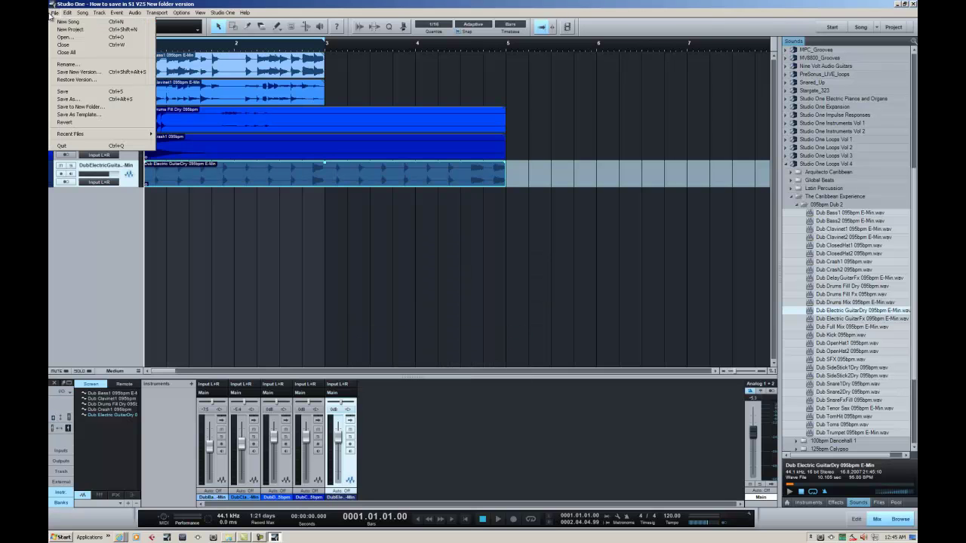
pyautogui.click(89, 80)
pyautogui.click(229, 537)
pyautogui.doubleClick(425, 195)
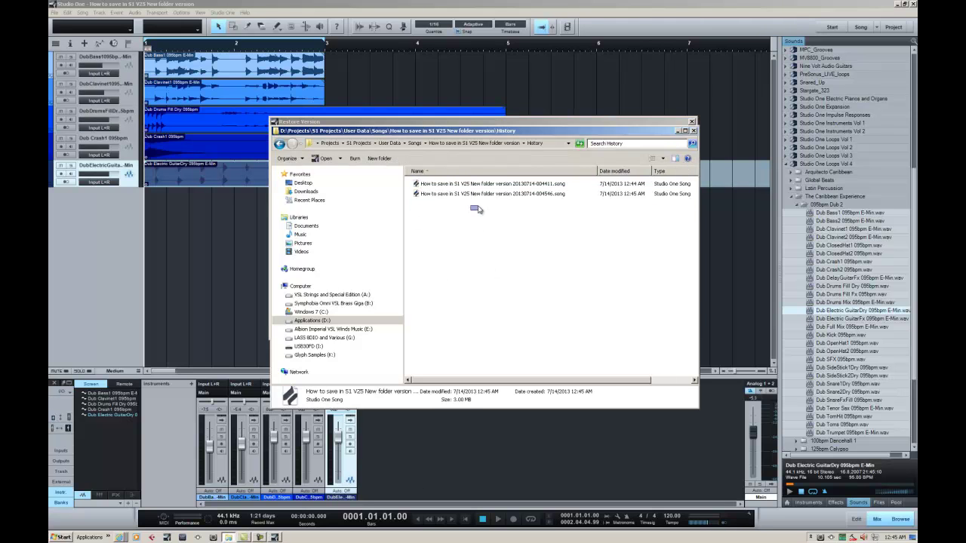
pyautogui.click(675, 132)
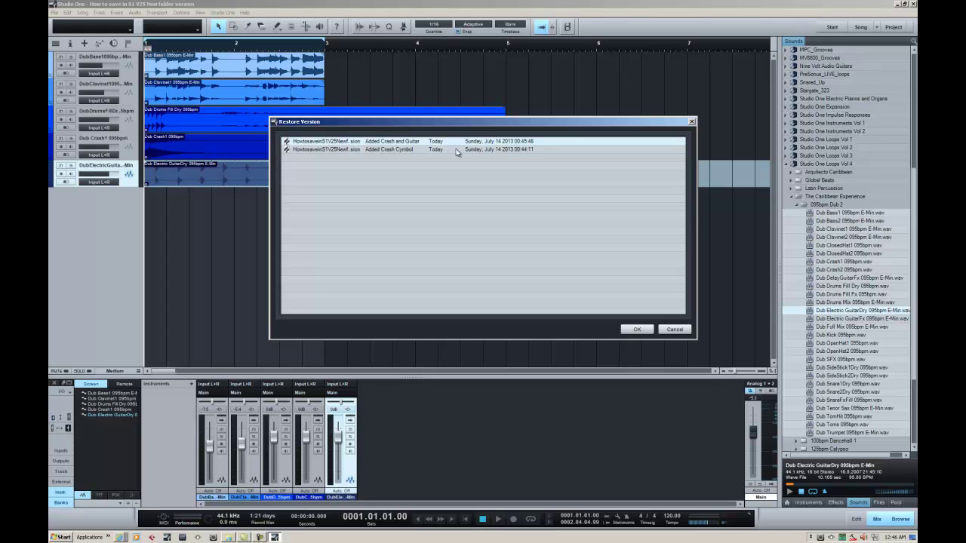
pyautogui.doubleClick(394, 149)
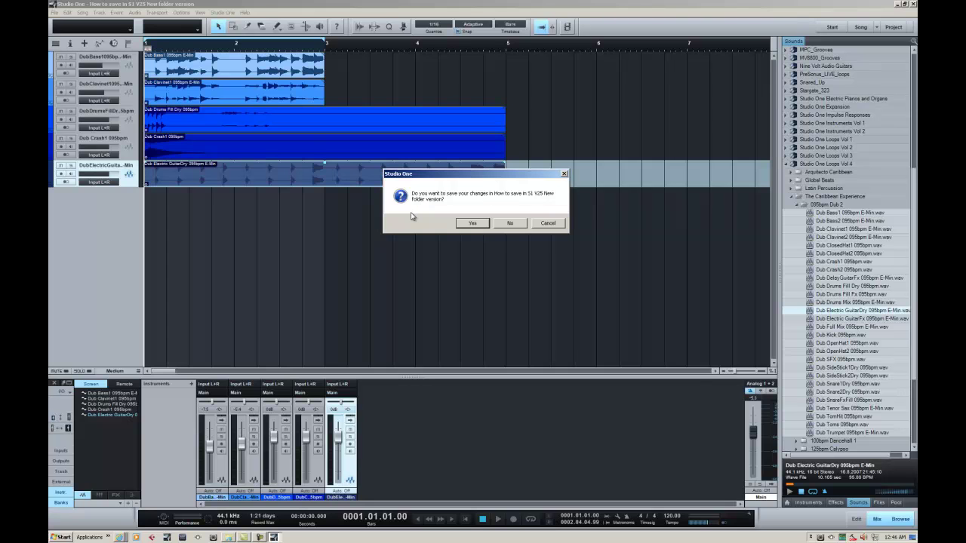
# Step: Switch to Windows Explorer and inspect the History folder and the main song file of the New folder version
pyautogui.click(259, 536)
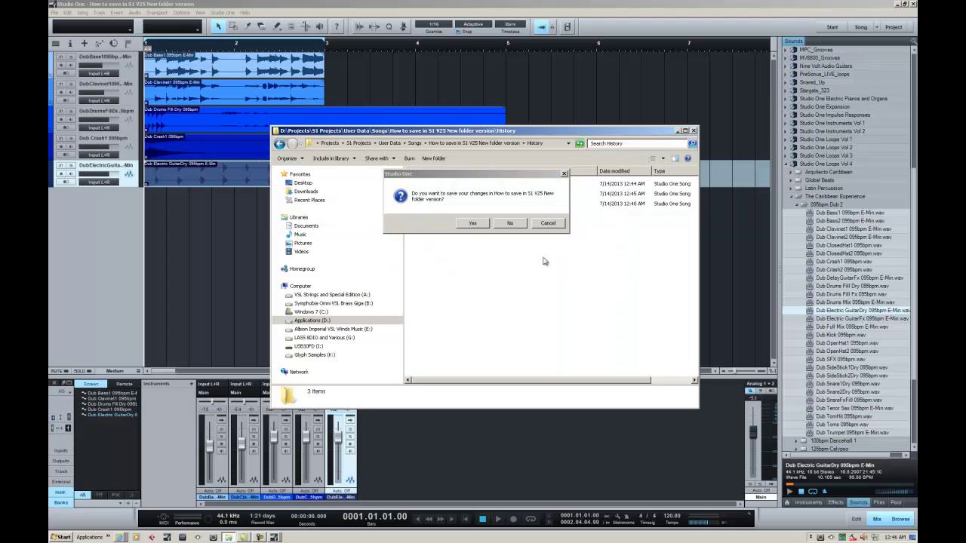
pyautogui.moveTo(500, 176); pyautogui.dragTo(508, 75)
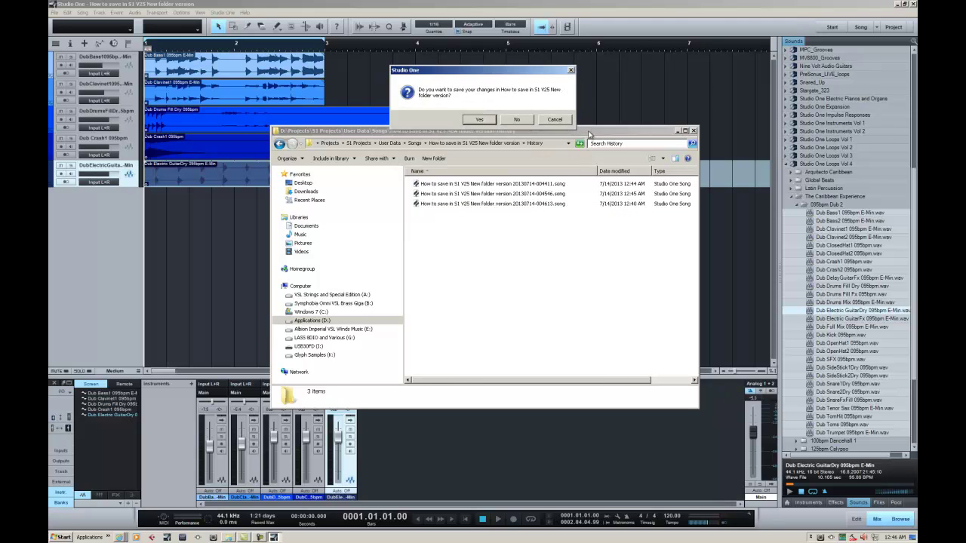
pyautogui.moveTo(590, 134); pyautogui.dragTo(587, 148)
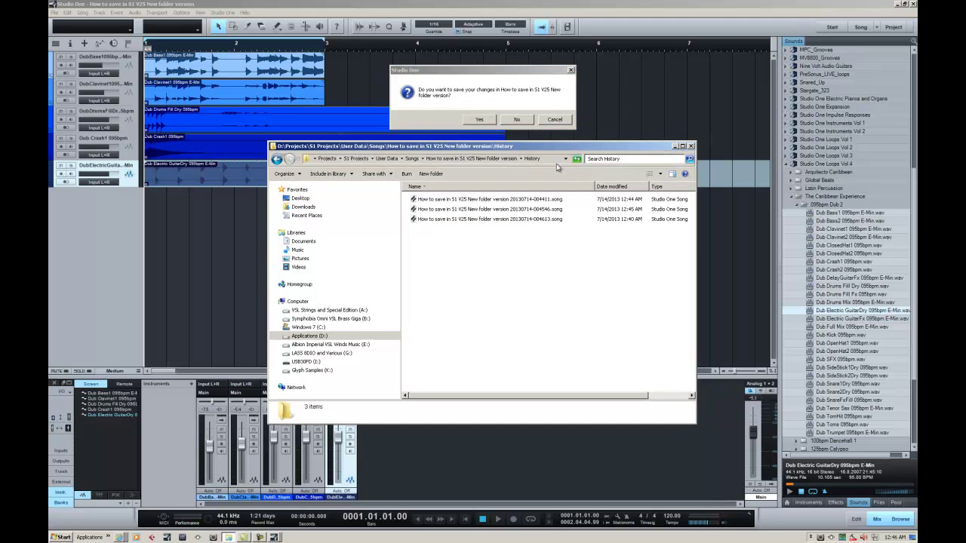
pyautogui.click(480, 159)
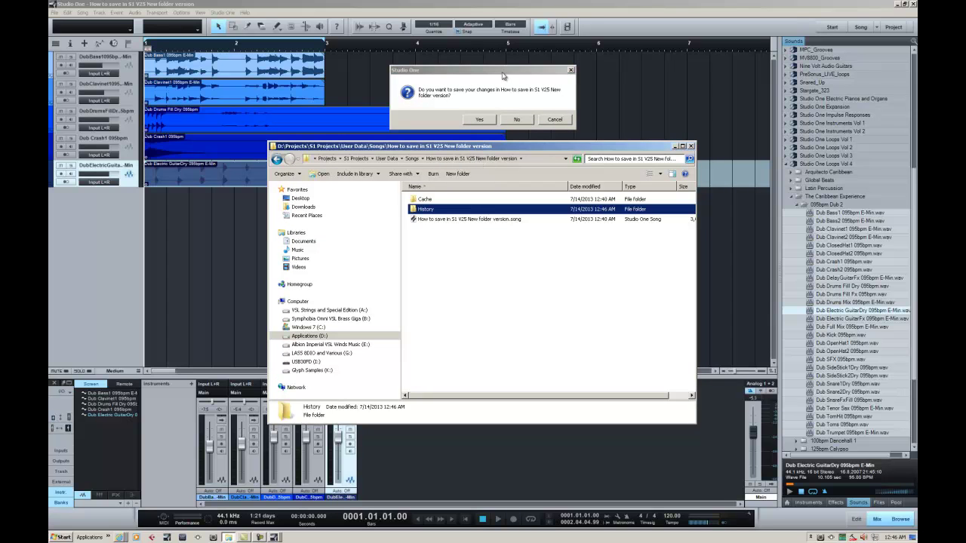
pyautogui.doubleClick(431, 212)
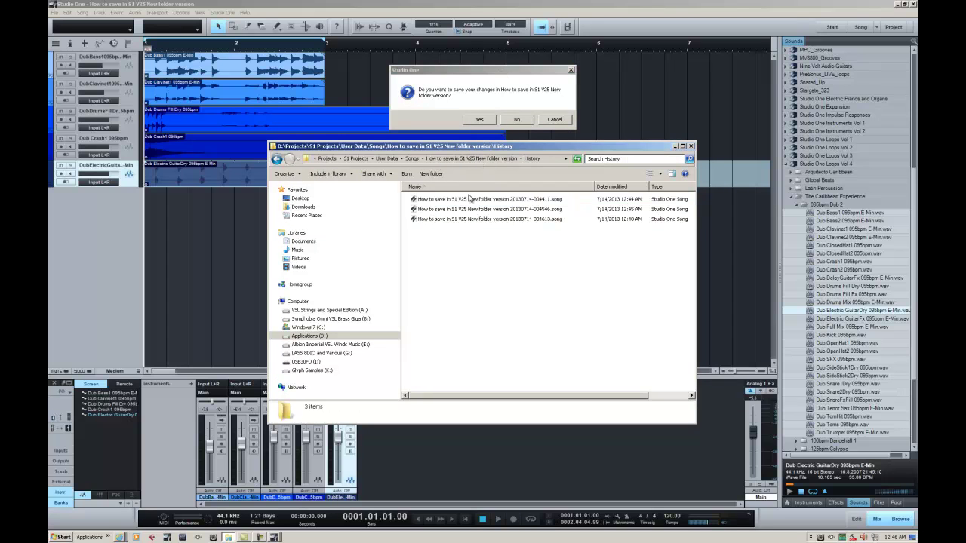
pyautogui.click(472, 159)
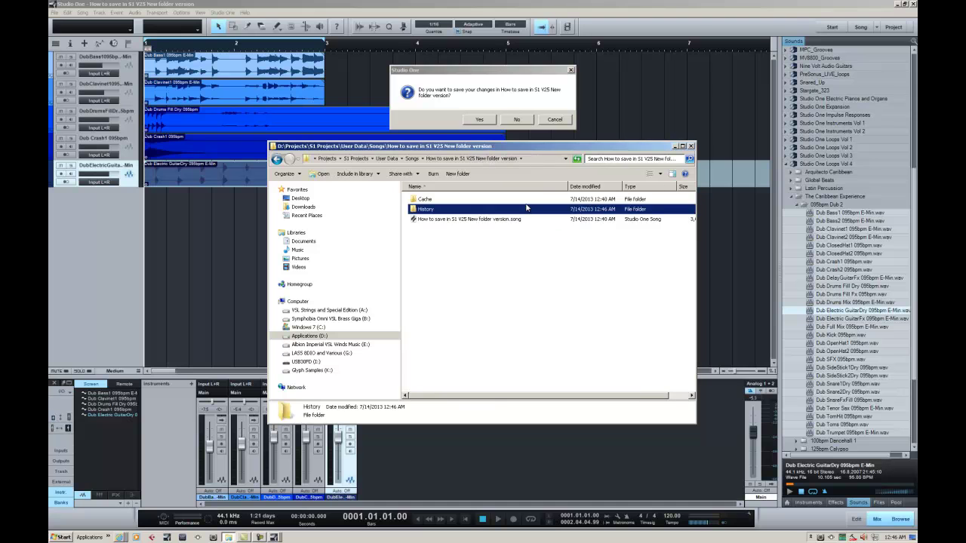
pyautogui.click(416, 221)
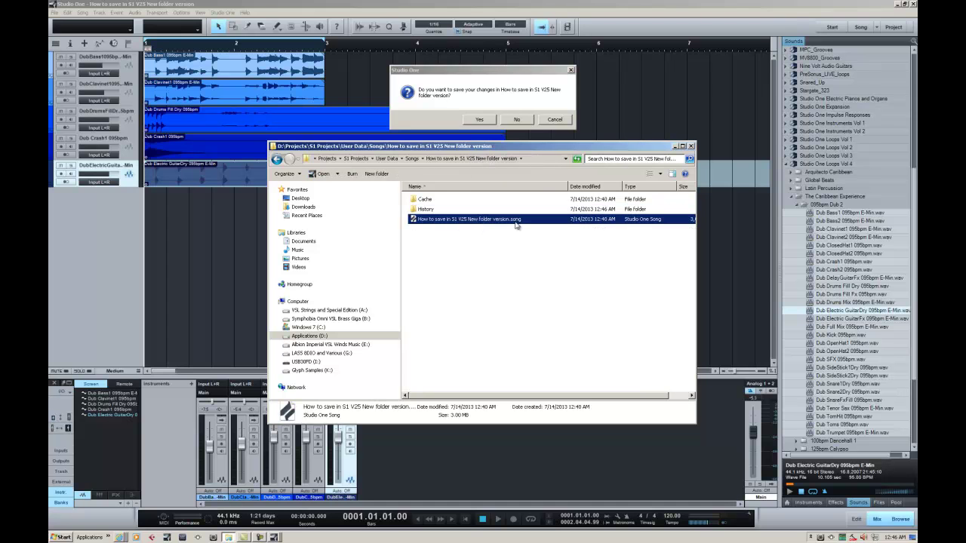
# Step: Return to Studio One and complete the version restore without saving the current changes
pyautogui.click(485, 73)
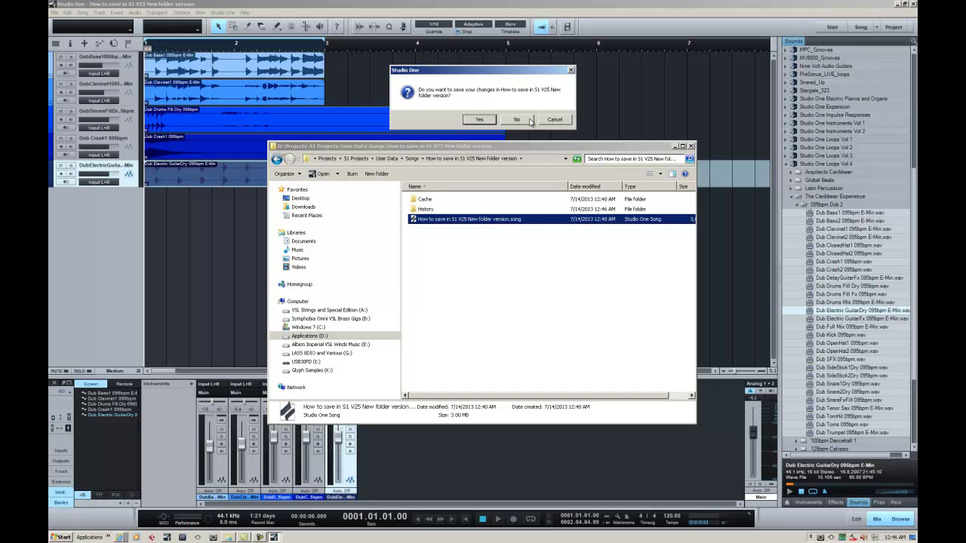
pyautogui.click(530, 122)
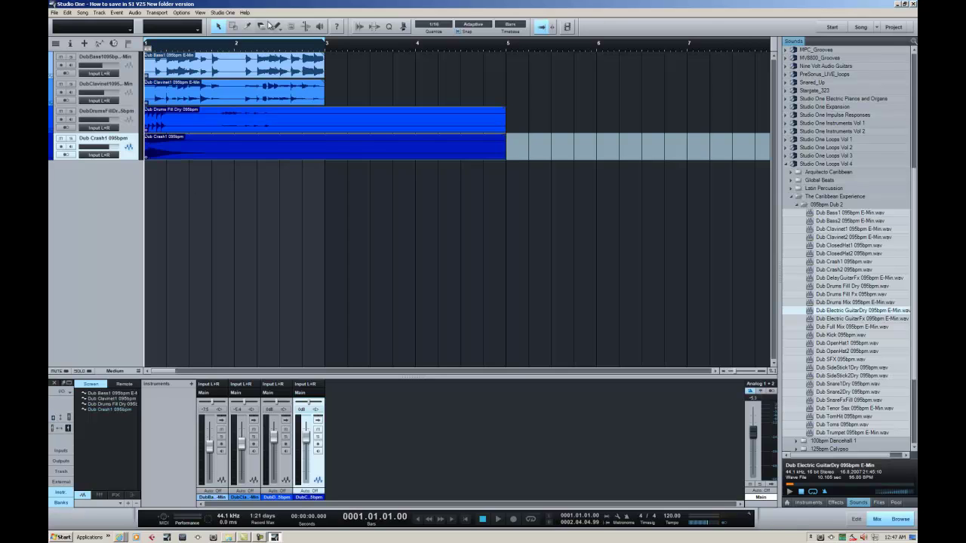
# Step: Review the song's saved versions and their descriptions in the Restore Version list, and close it without restoring anything
pyautogui.click(56, 13)
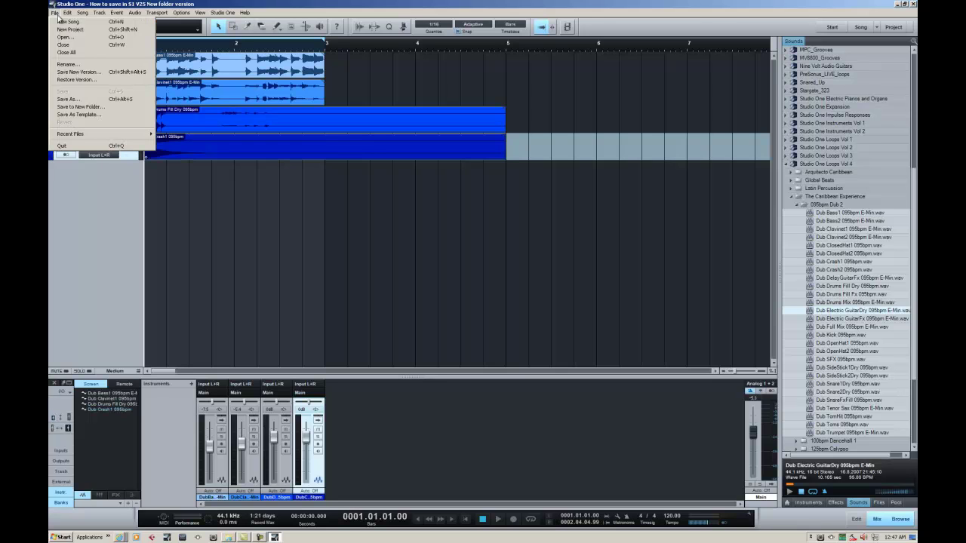
pyautogui.click(75, 80)
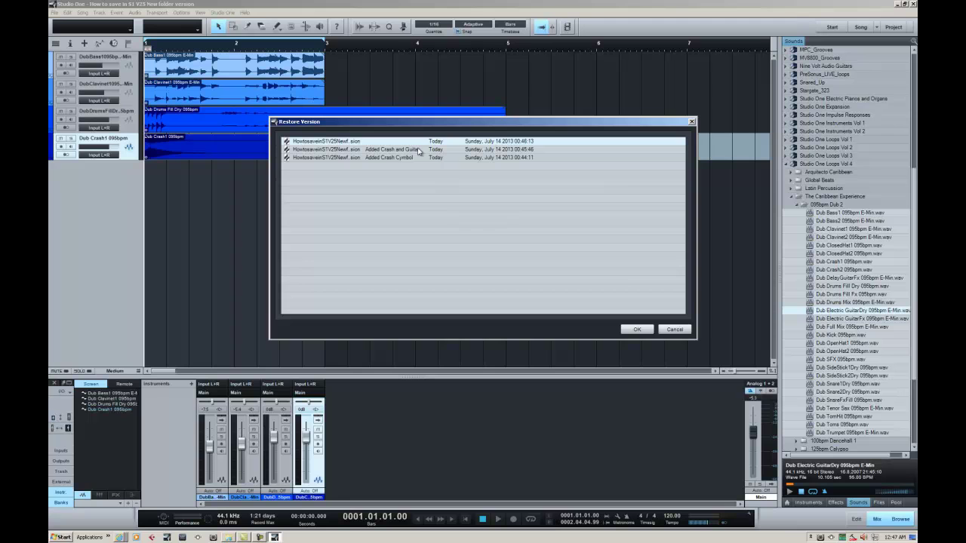
pyautogui.click(668, 330)
# Step: Switch to Windows Explorer, inspect the version files in the song's History folder, and return to Studio One
pyautogui.click(230, 538)
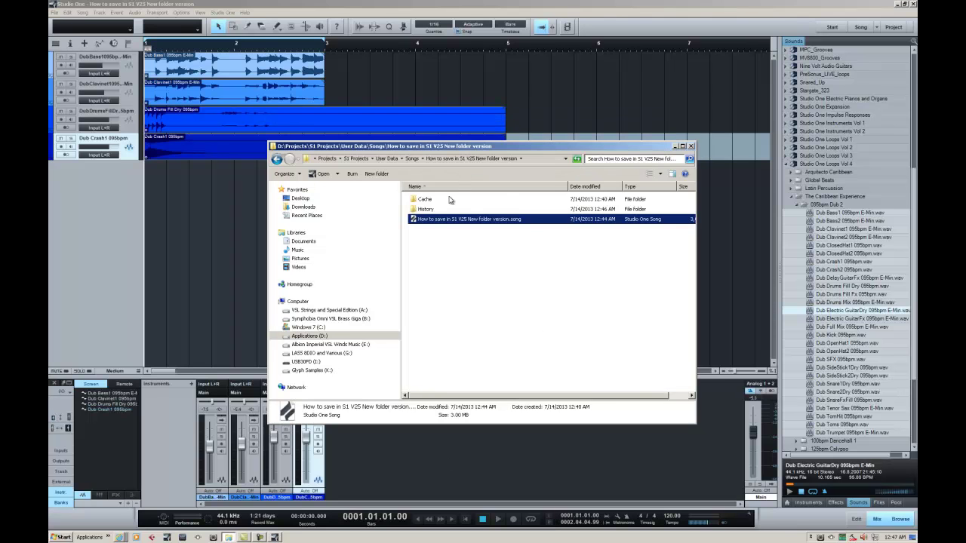
pyautogui.doubleClick(424, 209)
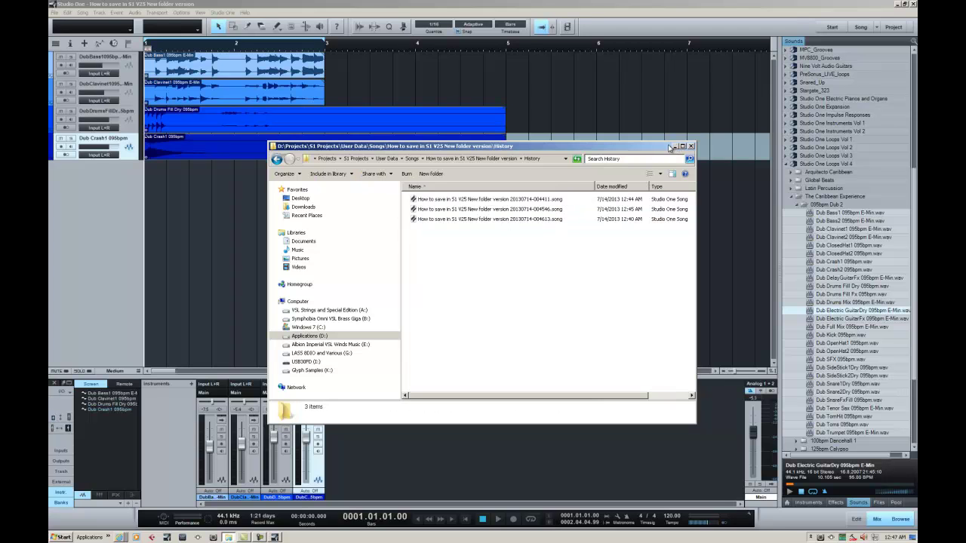
pyautogui.click(277, 158)
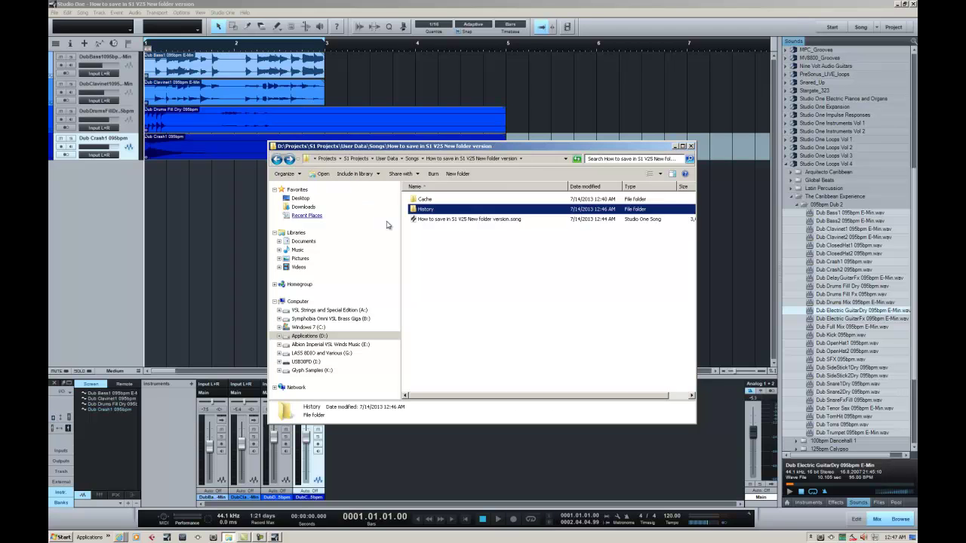
pyautogui.click(676, 146)
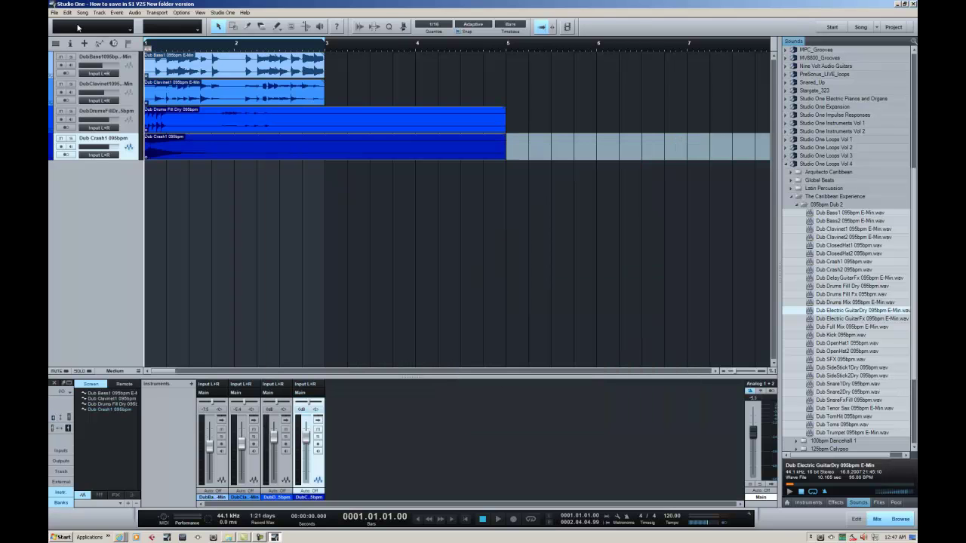
# Step: Save the song under the new name "How to save in S1 V25 New folder version change 2" in its current folder
pyautogui.click(54, 12)
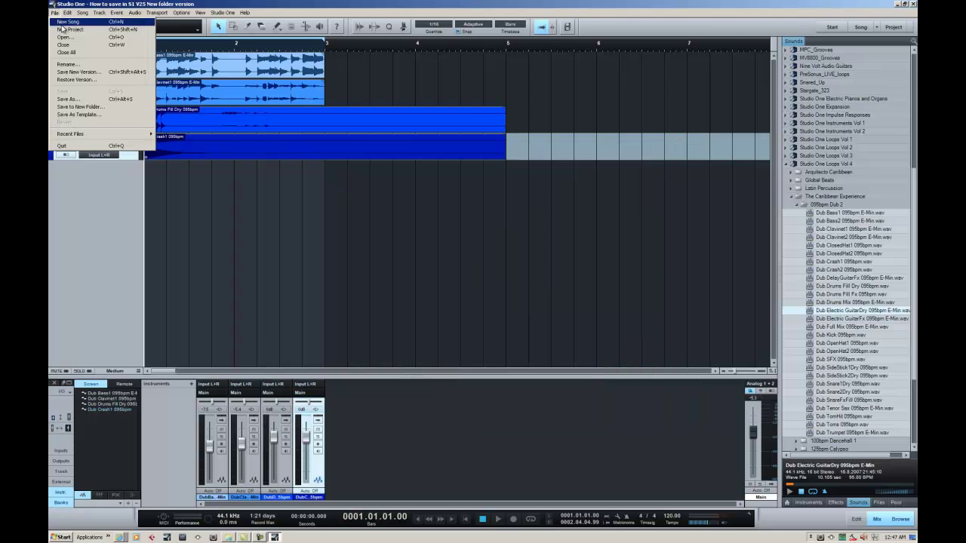
pyautogui.click(70, 99)
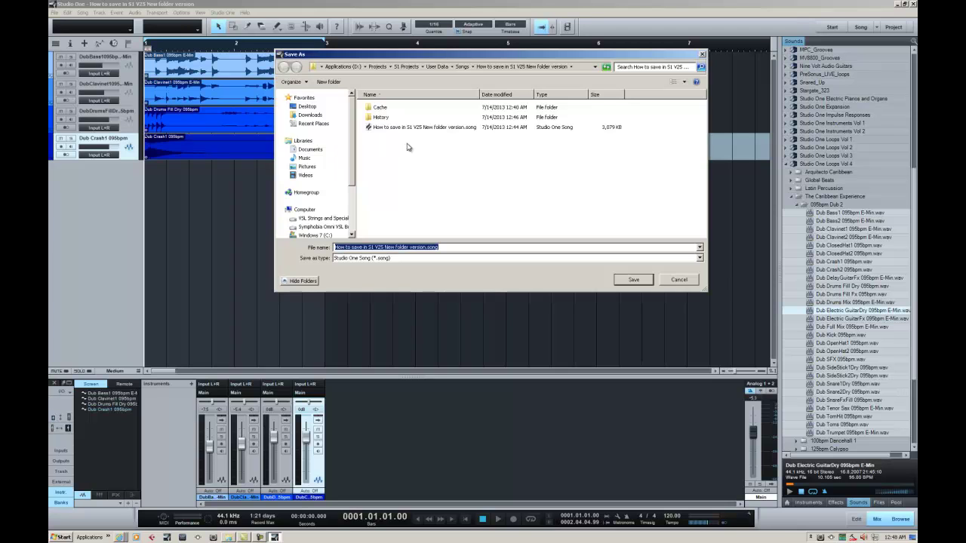
pyautogui.click(426, 246)
pyautogui.write('change 2')
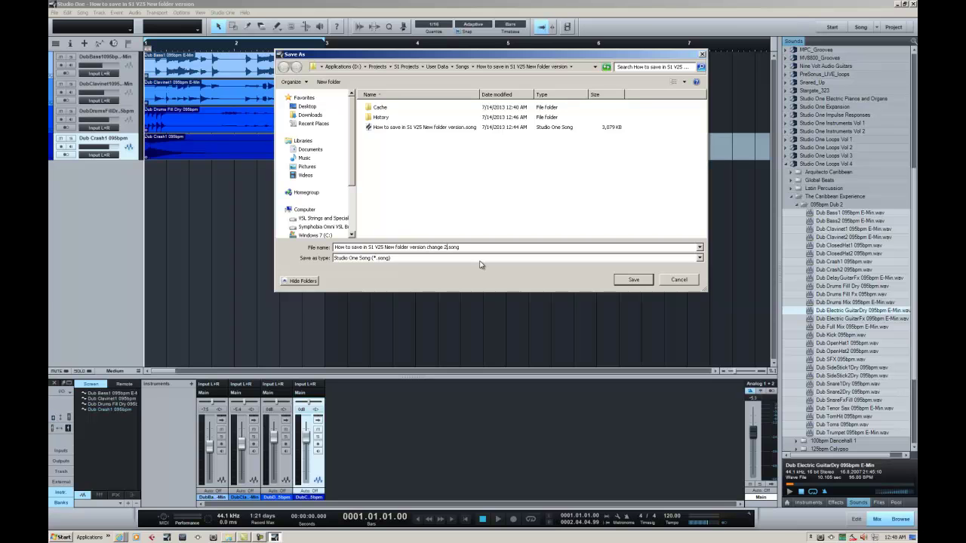
pyautogui.press('Return')
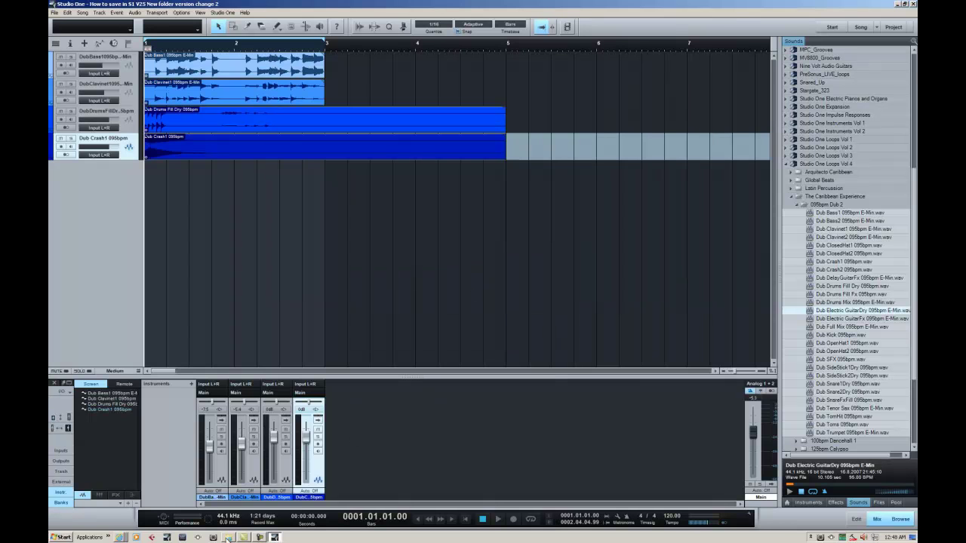
# Step: Switch to Windows Explorer and check the "change 2" song file in the New folder version folder
pyautogui.click(241, 538)
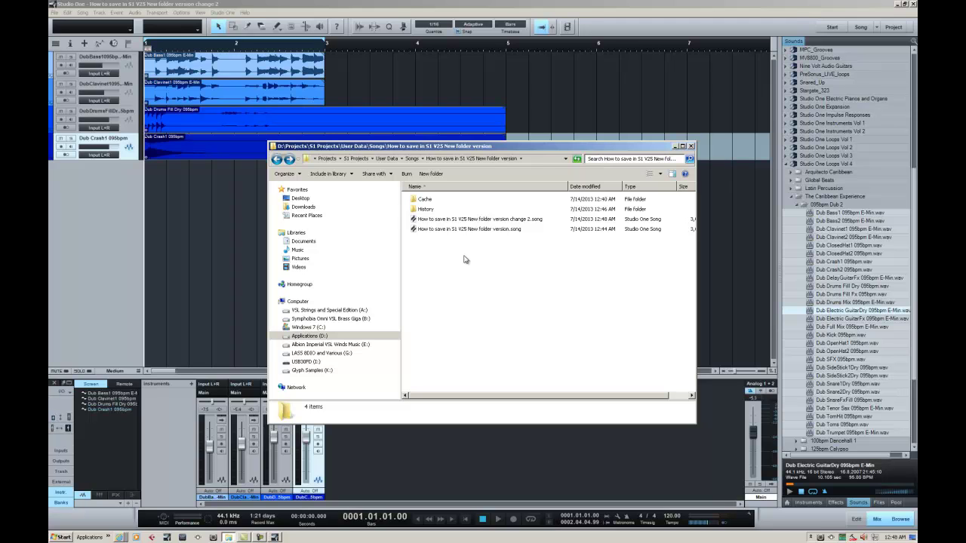
pyautogui.moveTo(471, 220)
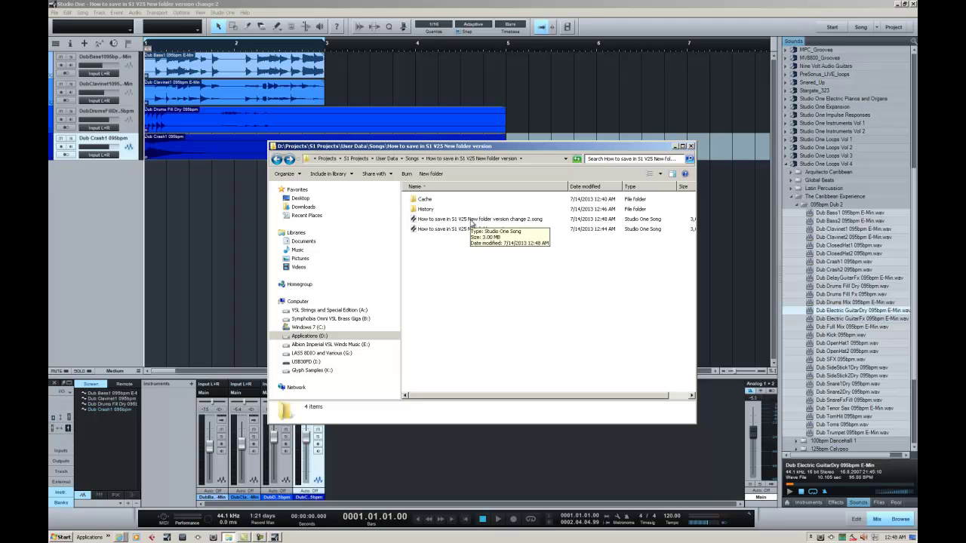